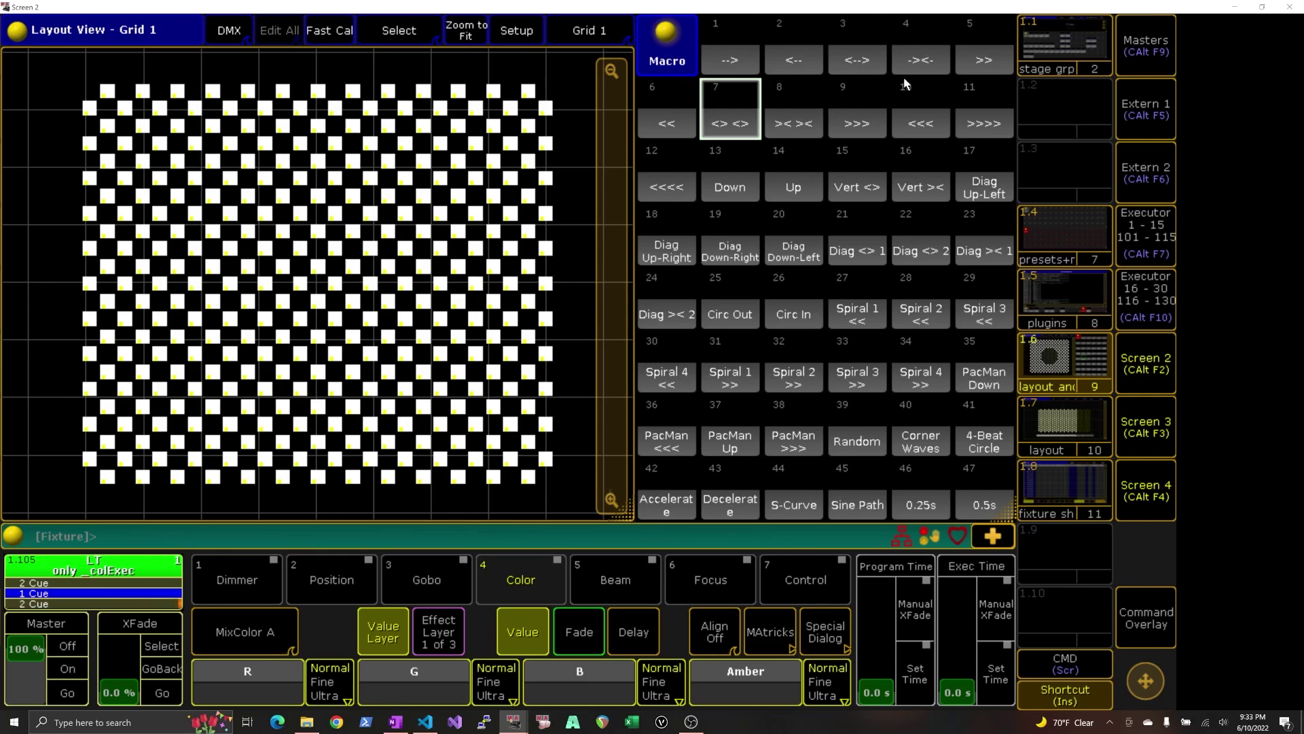
Run the horizontal delay macros -->, <--, <-->, <> <>, >>> and <<<< on the fixture grid.
click(735, 61)
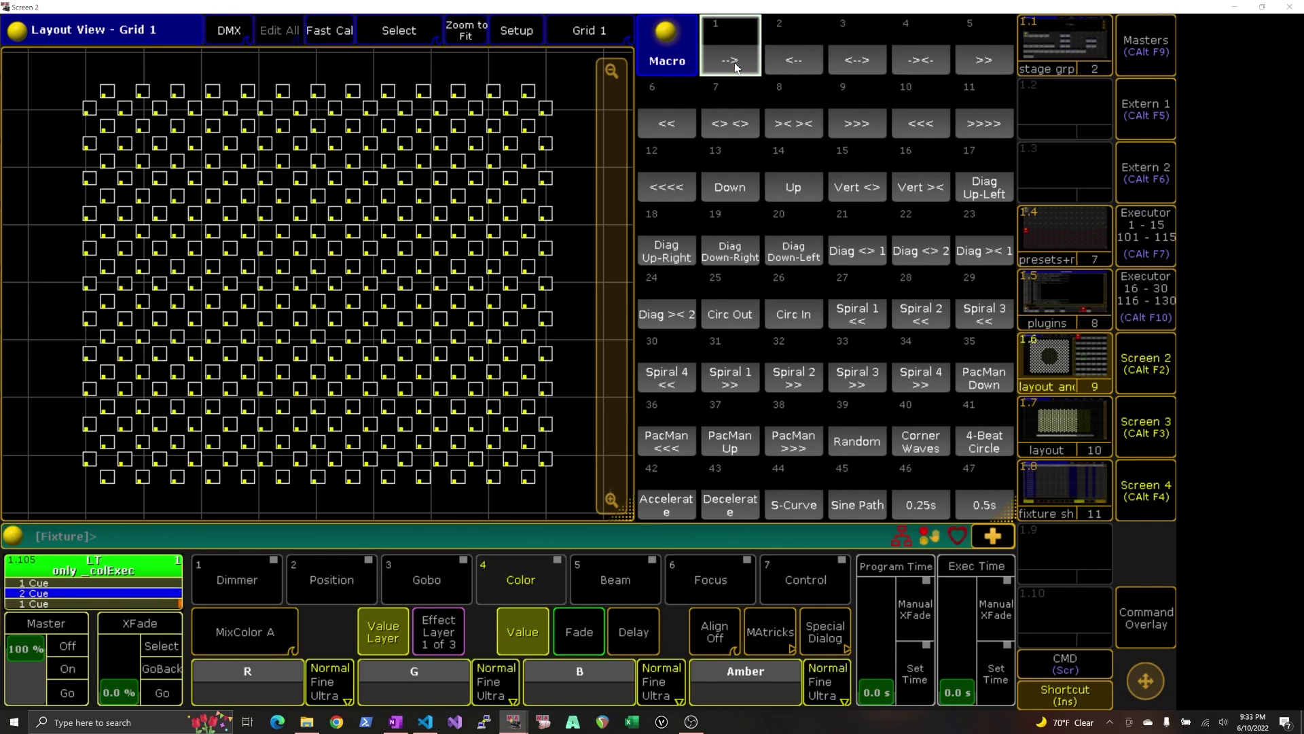
click(802, 59)
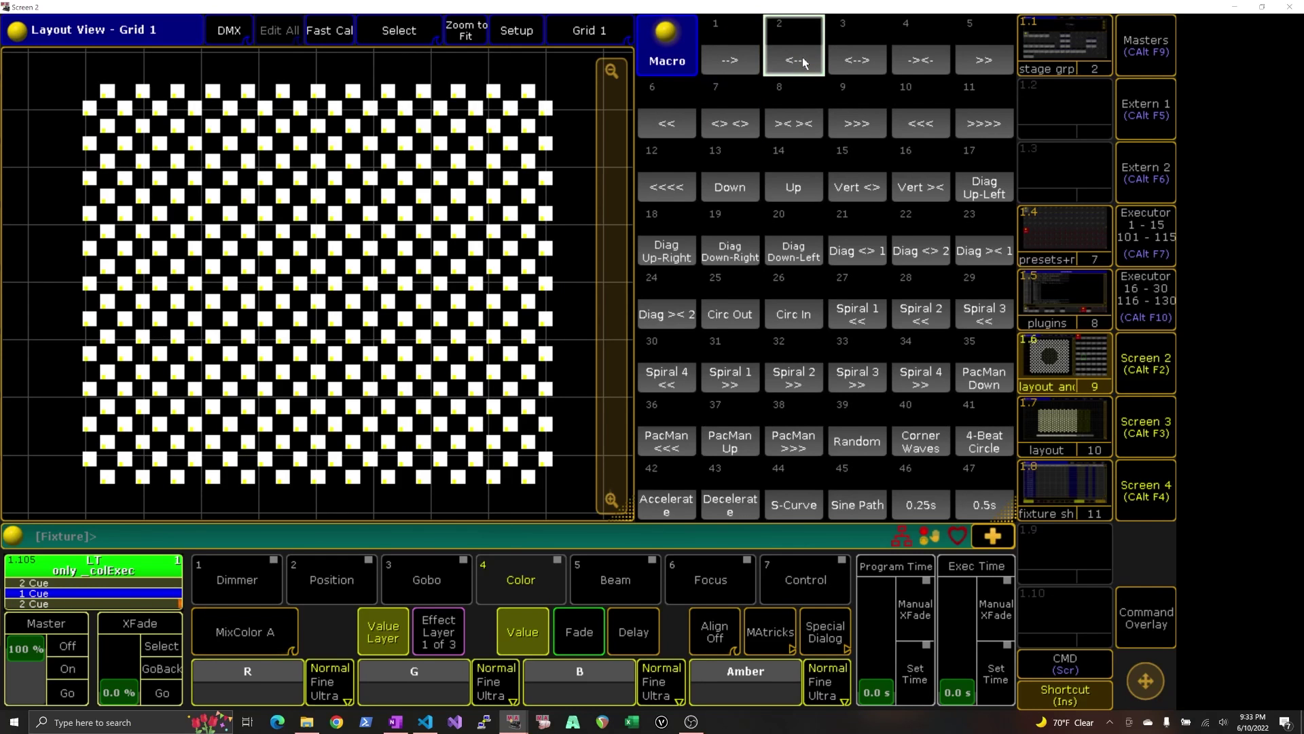
click(863, 51)
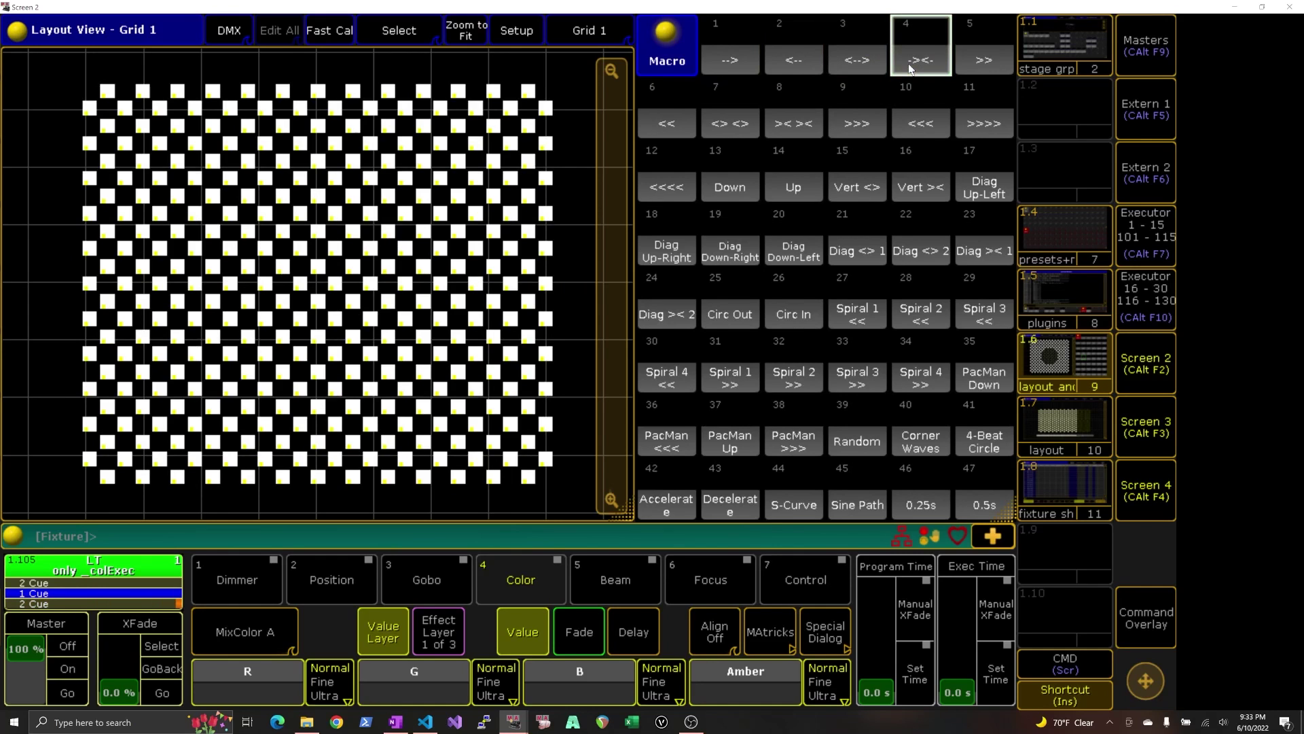
click(743, 123)
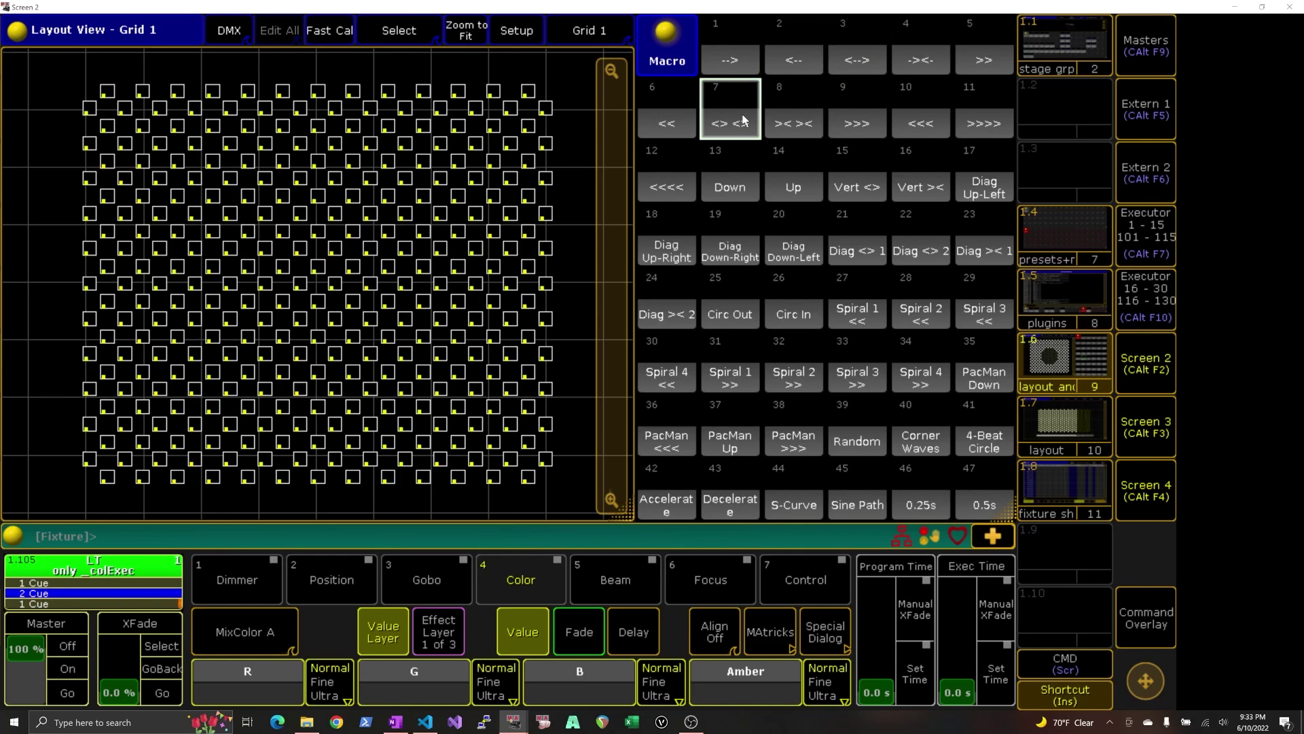
click(873, 105)
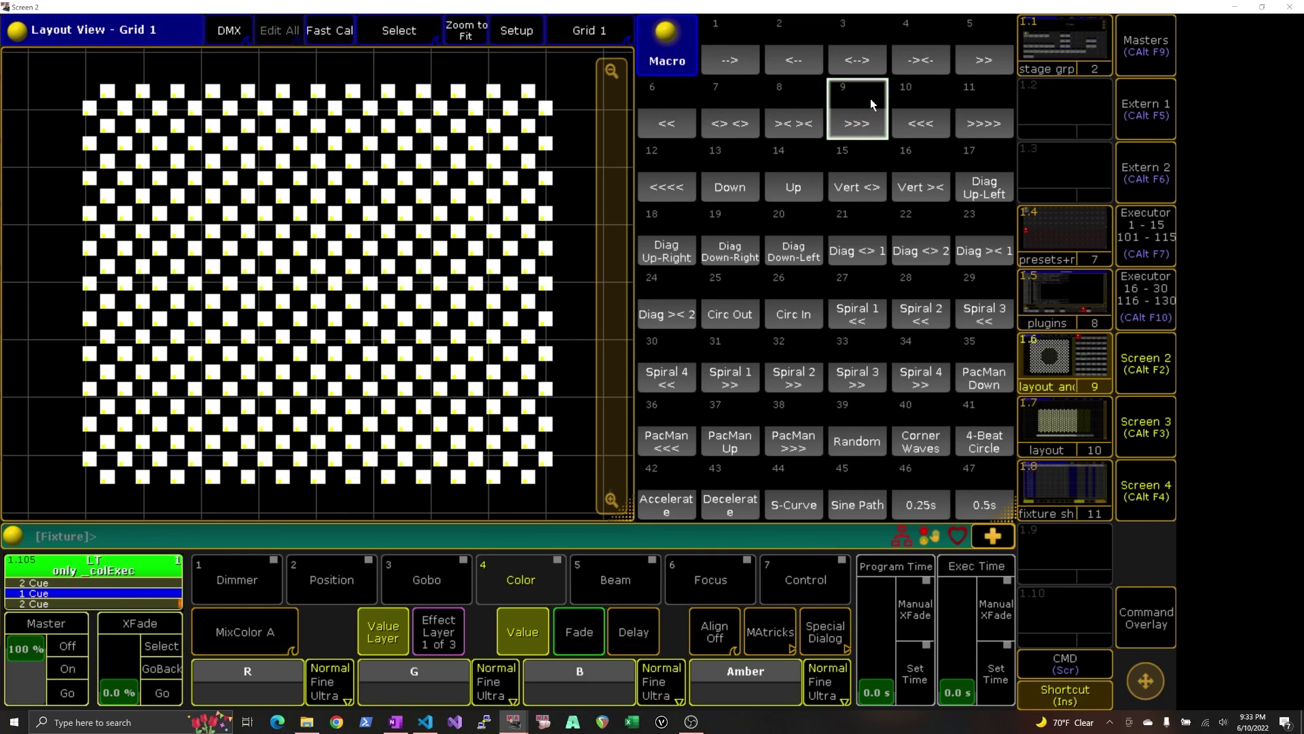
click(669, 183)
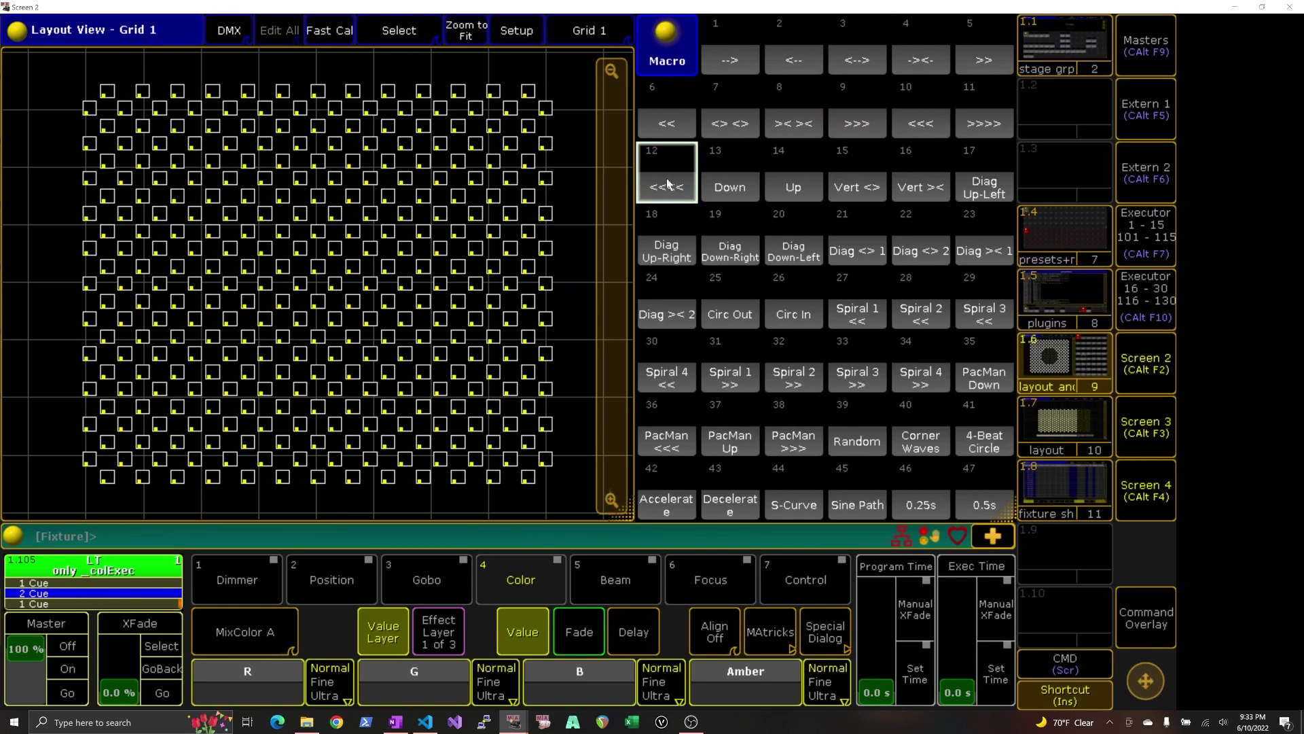
Run the vertical and diagonal delay macros Down, Up, Vert <> and Diag >< 1 on the fixture grid.
click(743, 182)
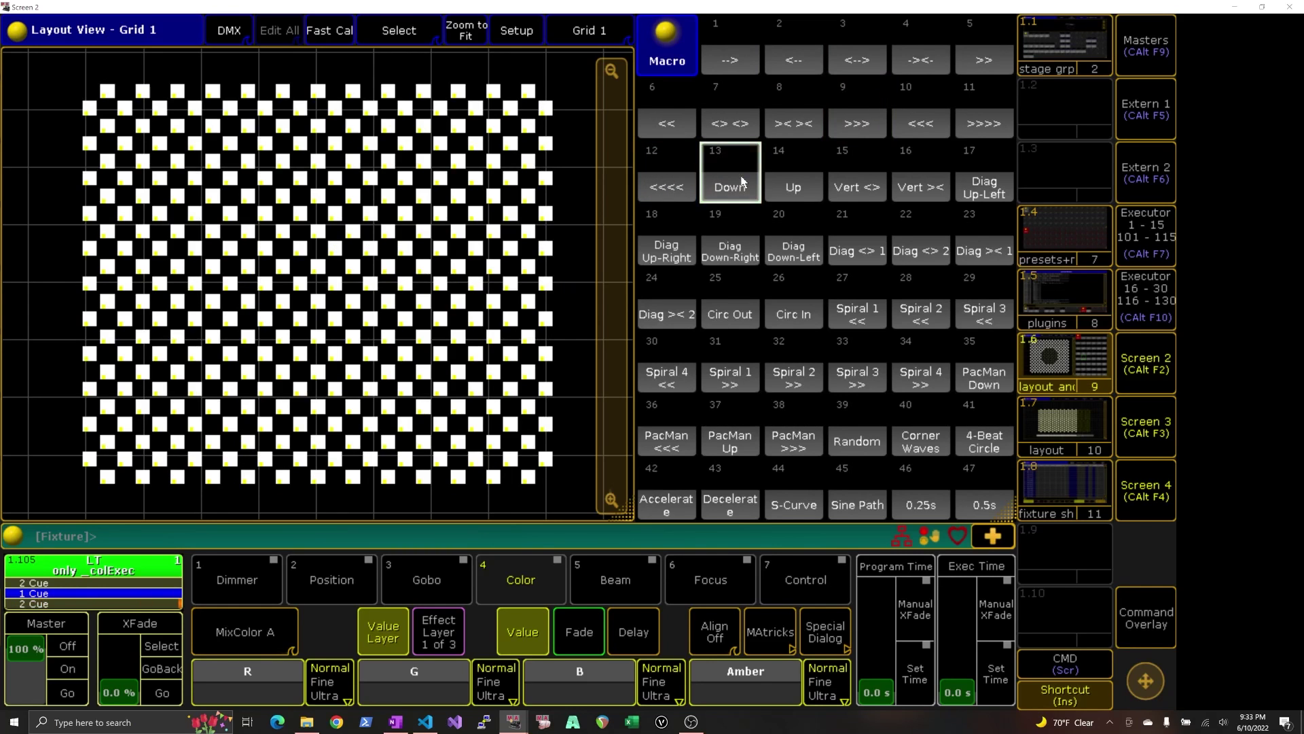
click(793, 182)
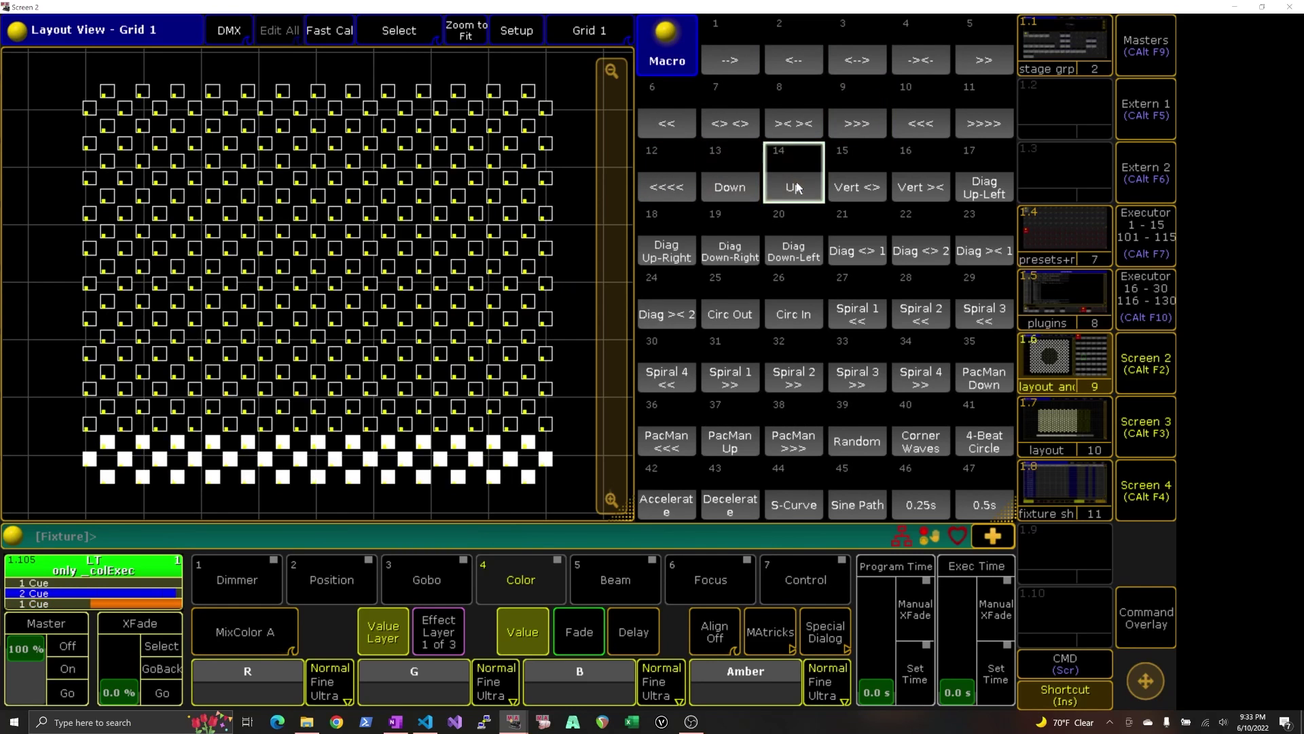
click(874, 188)
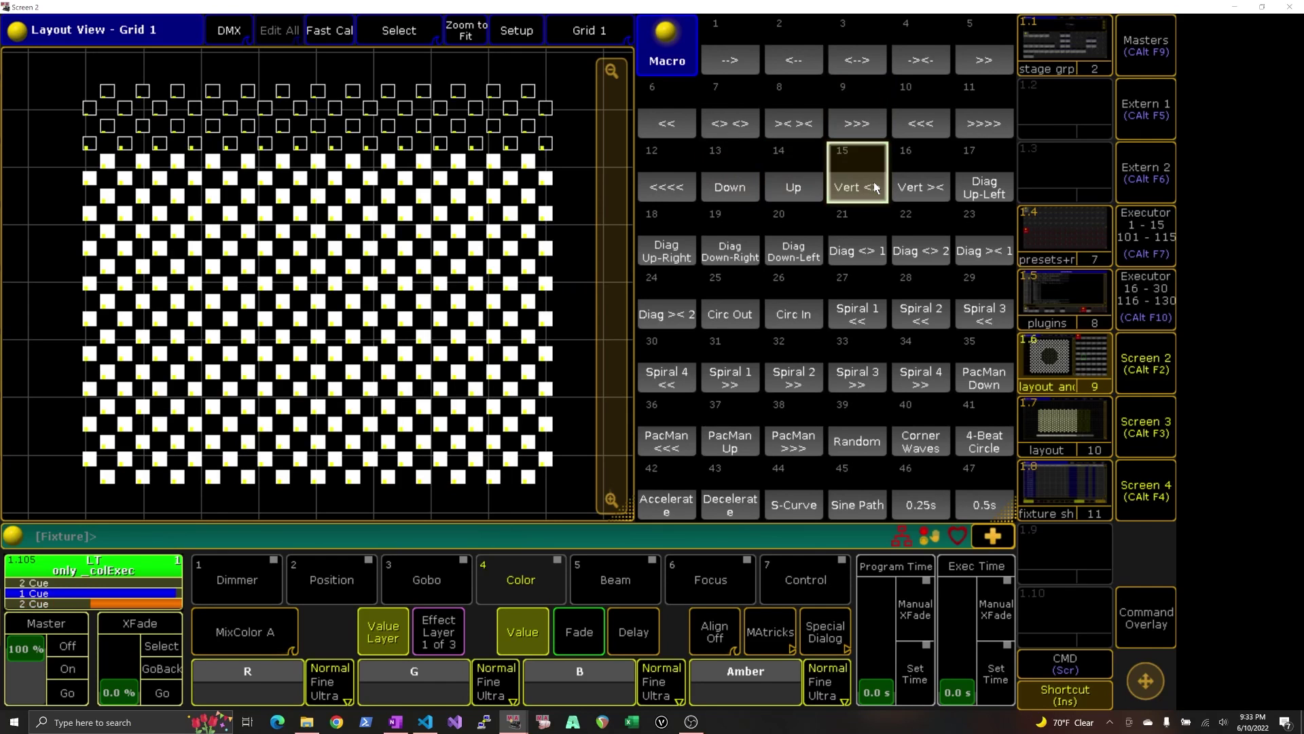
click(997, 239)
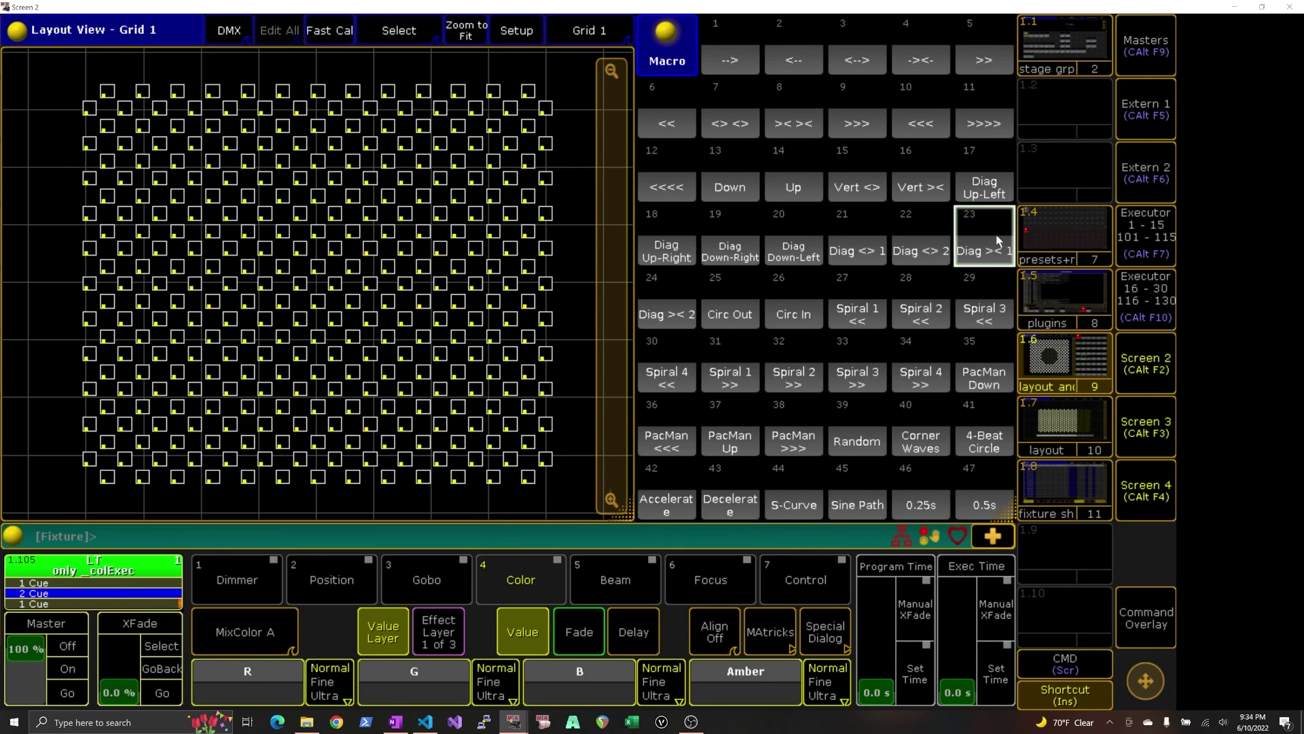
Run the circular and spiral delay macros Circ Out, Circ In, Spiral 1 <<, Spiral 2 <<, Spiral 3 >> and Spiral 4 >>.
click(746, 309)
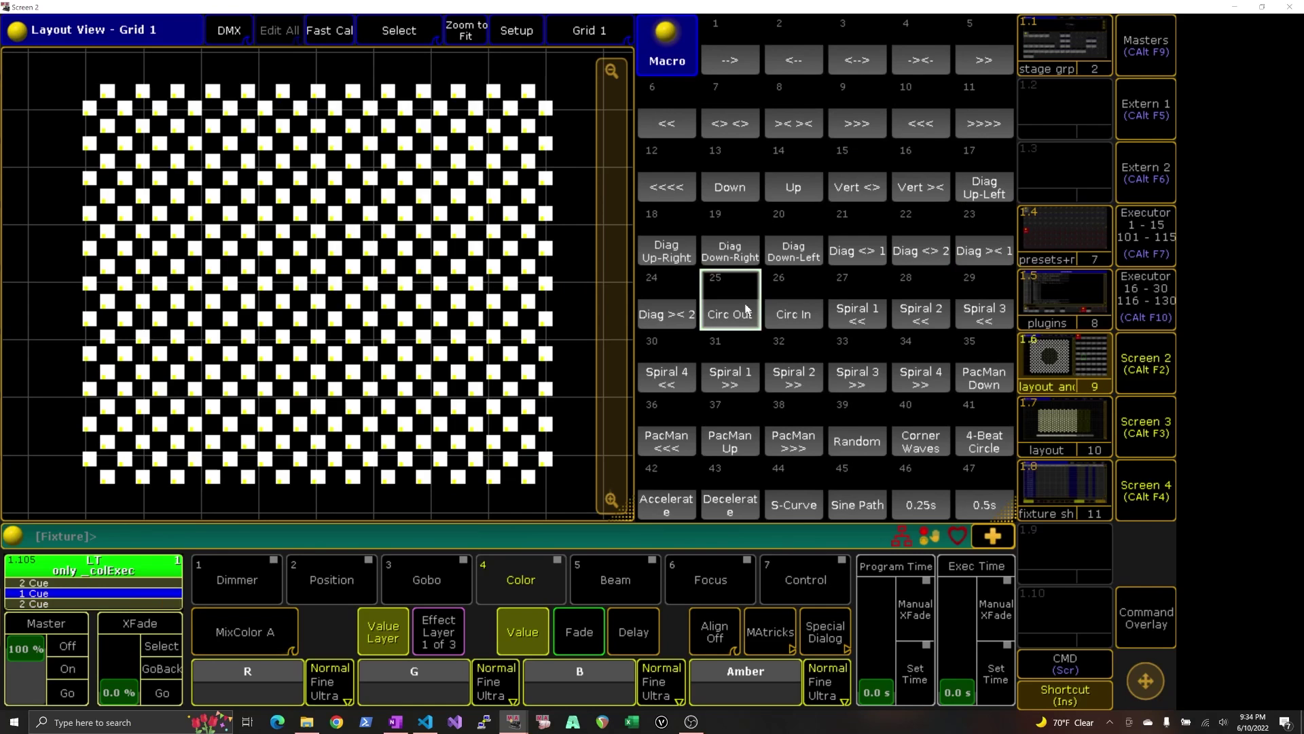
click(783, 307)
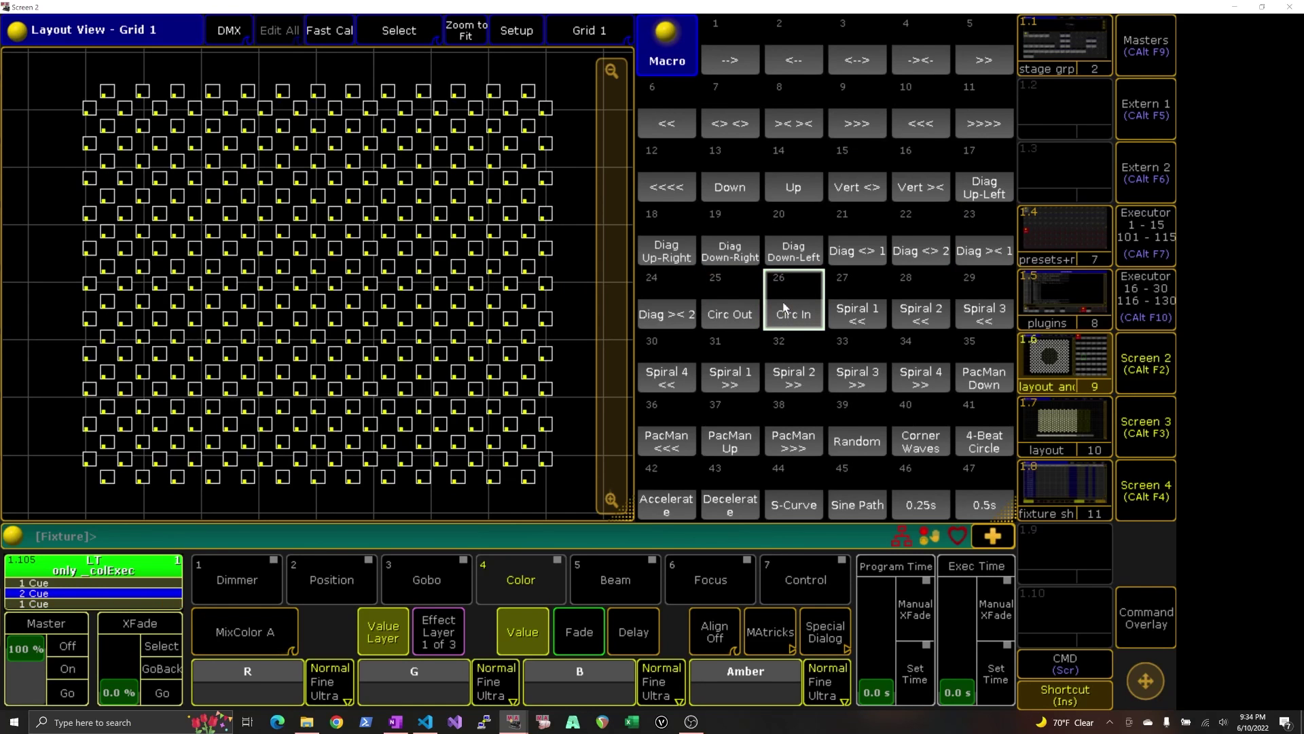
click(871, 311)
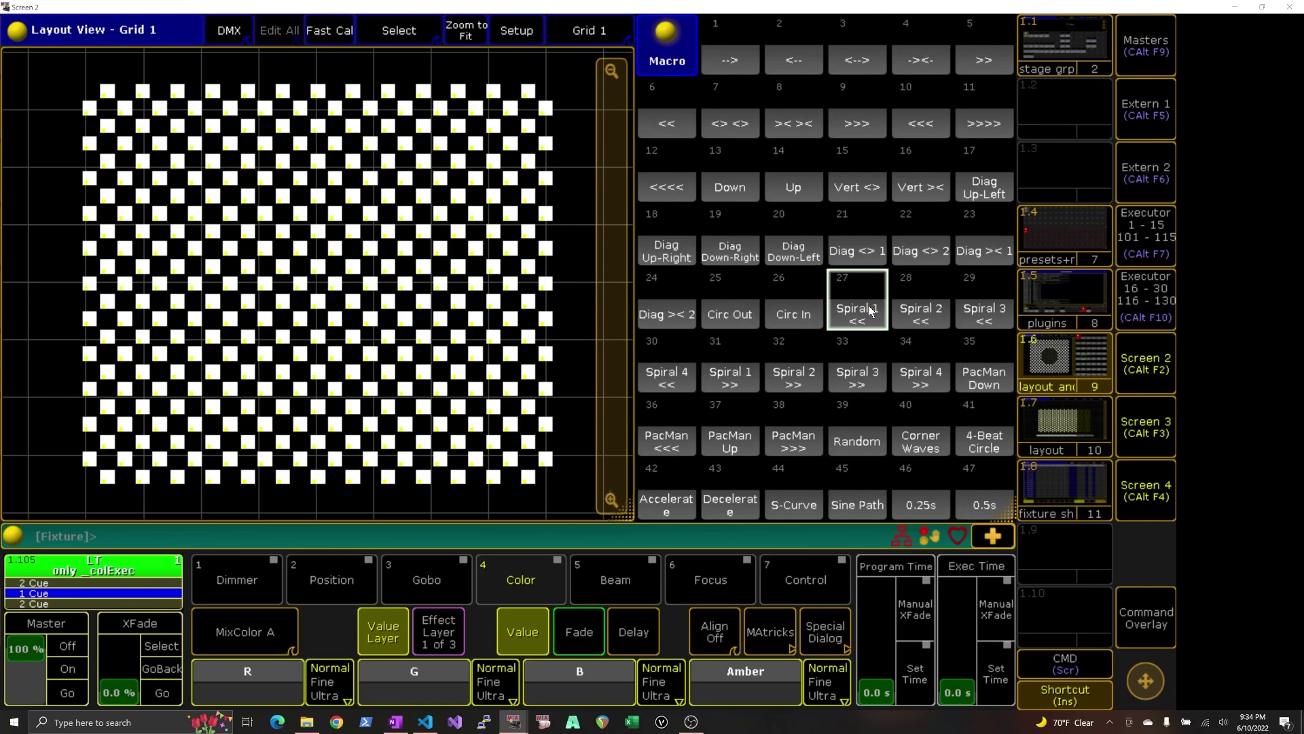
click(916, 310)
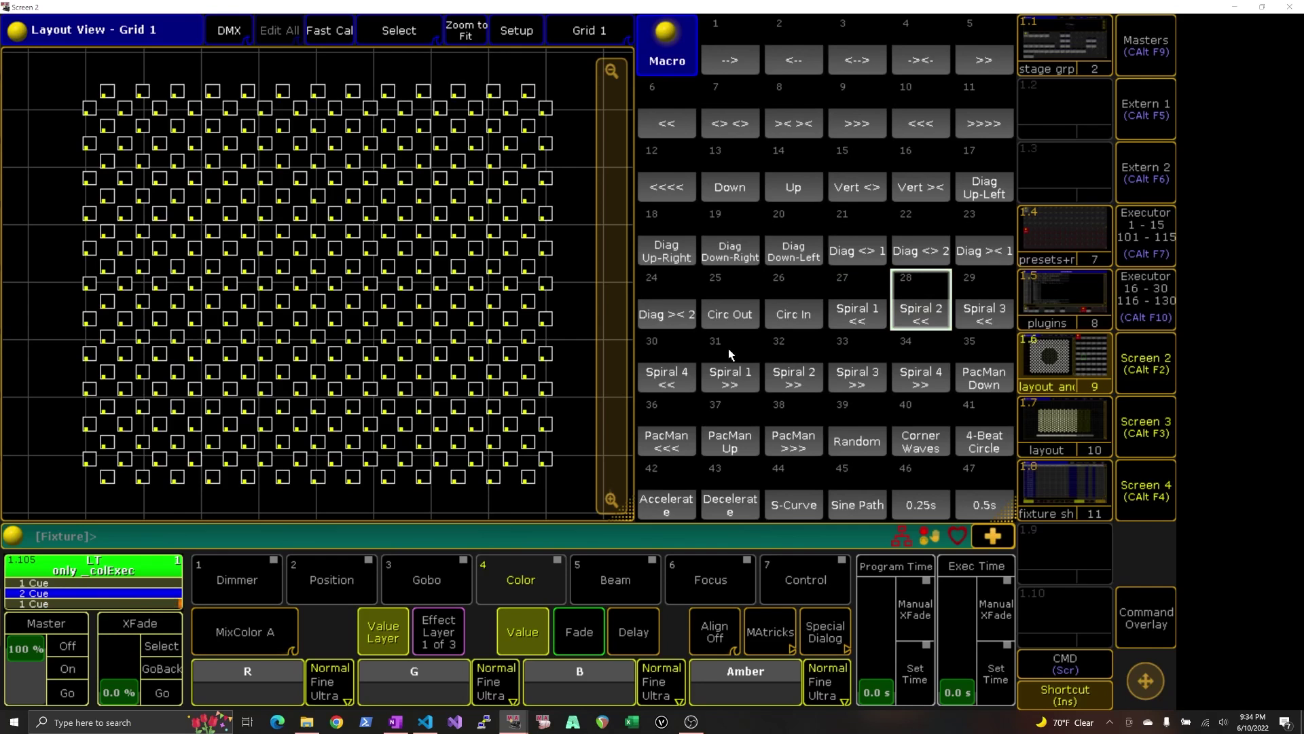
click(873, 380)
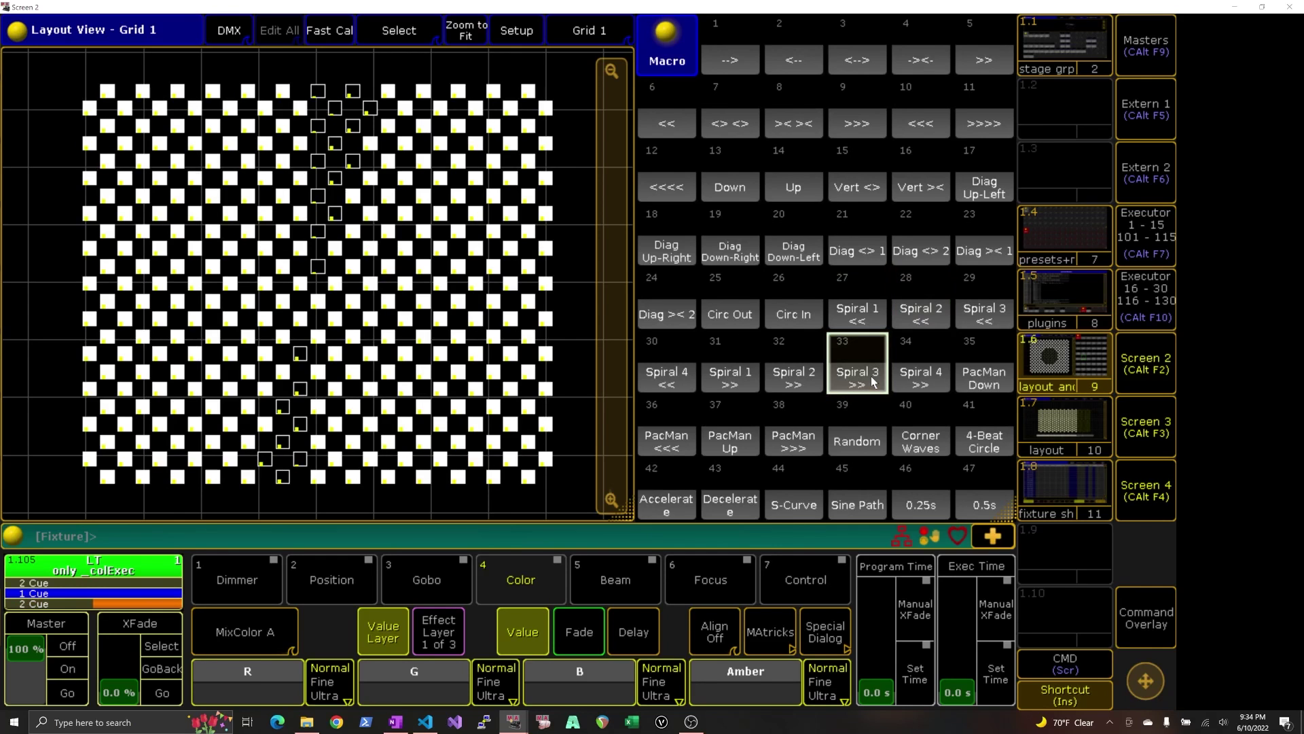
click(917, 380)
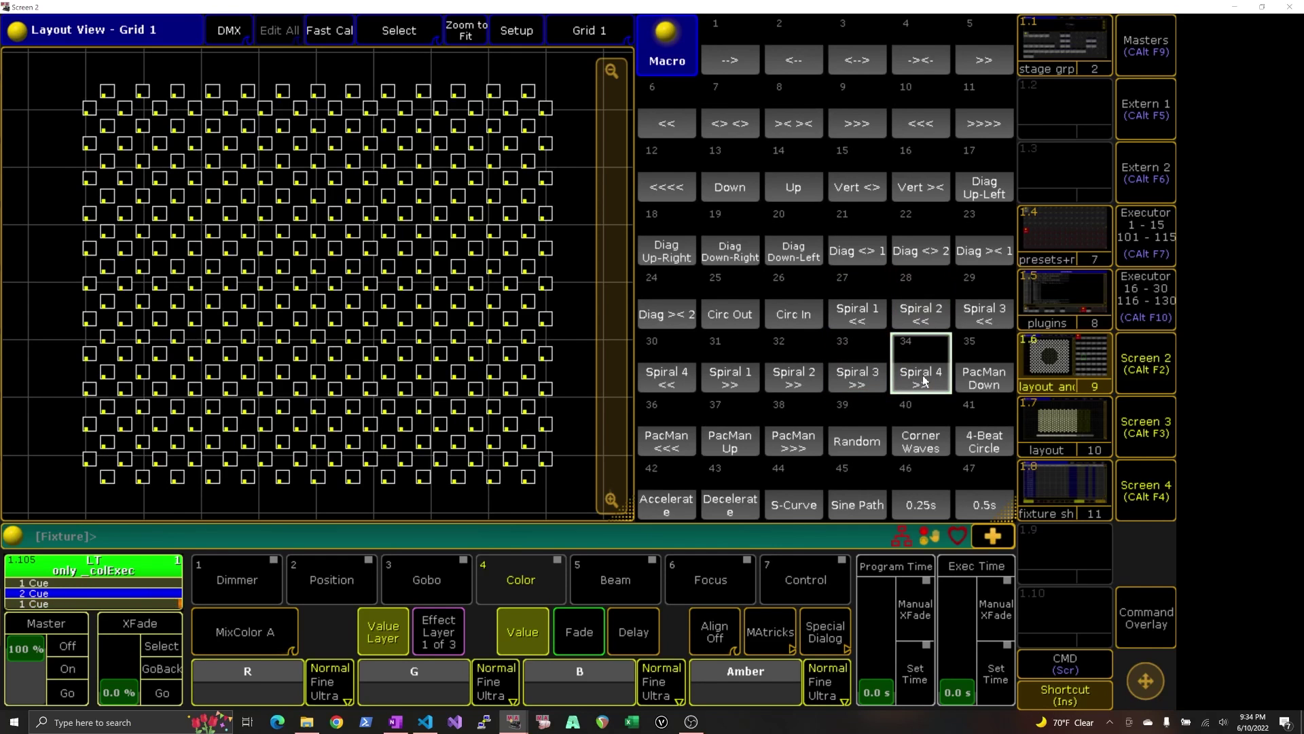
Run the PacMan >>>, Random and Corner Waves delay macros on the fixture grid.
click(790, 417)
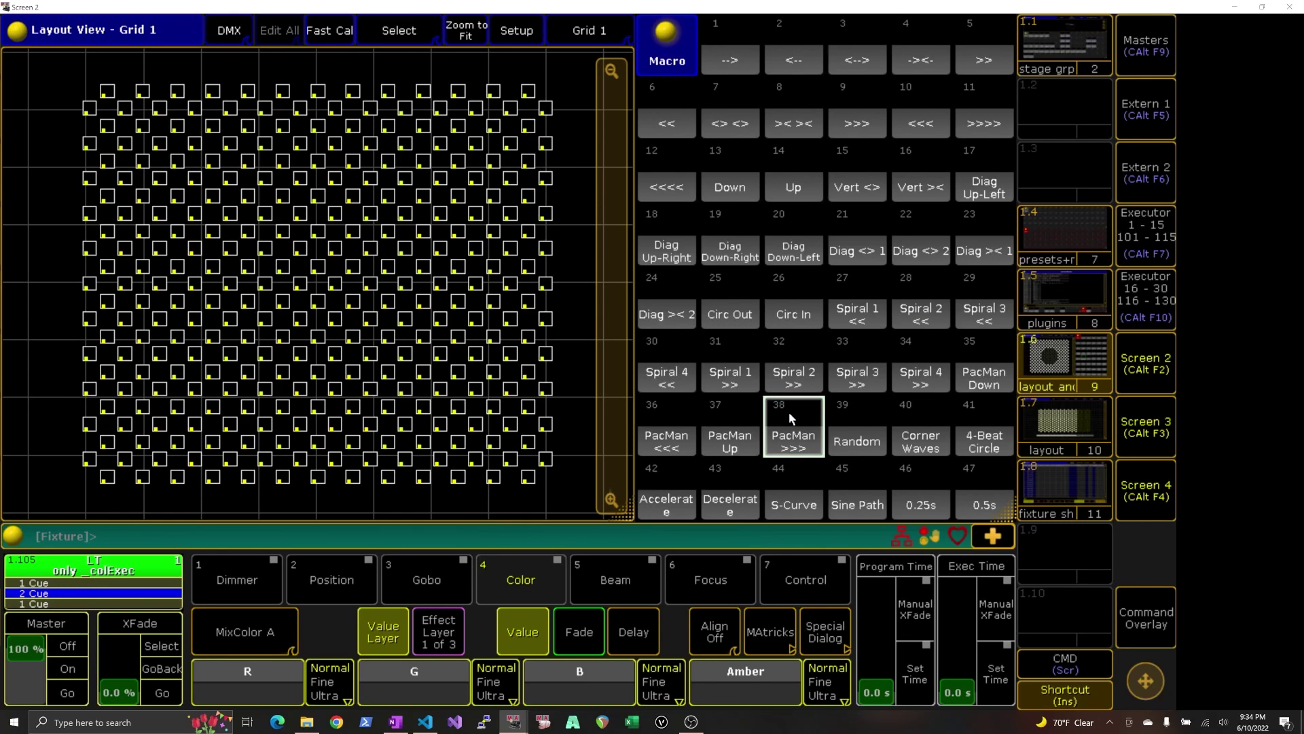
click(854, 428)
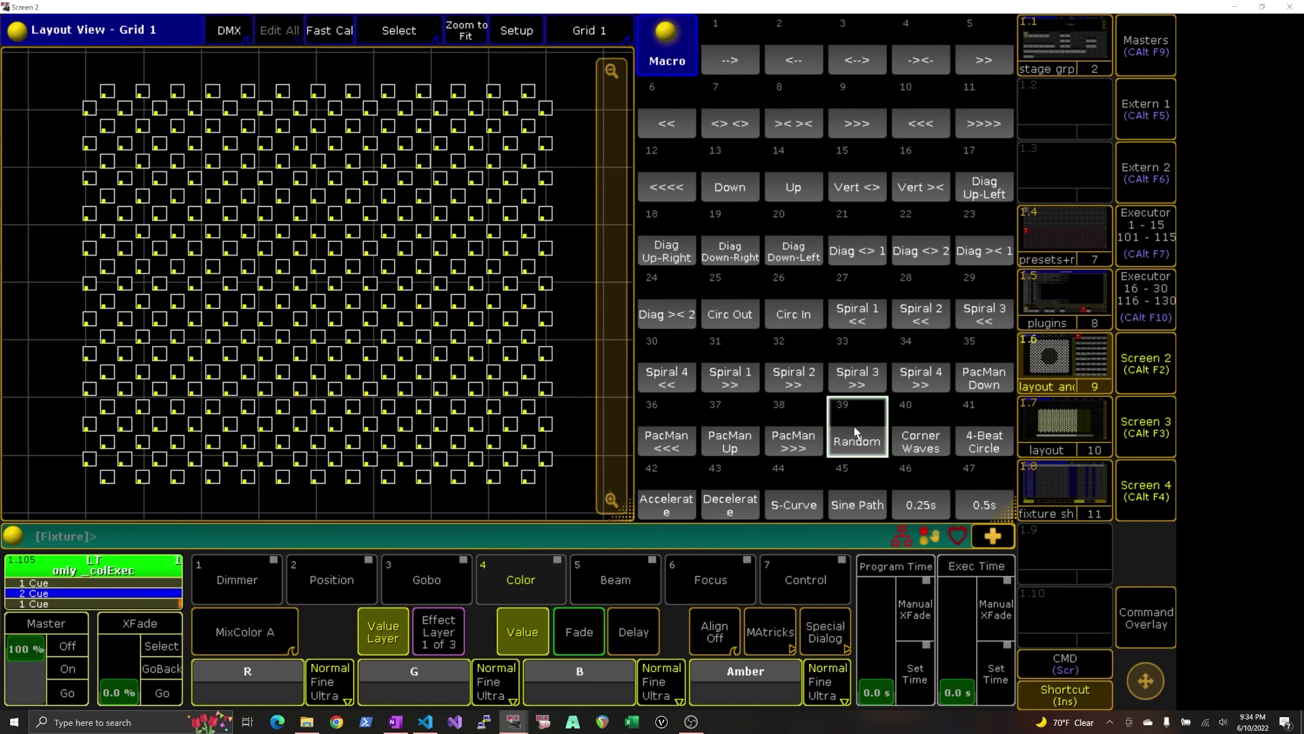
click(921, 439)
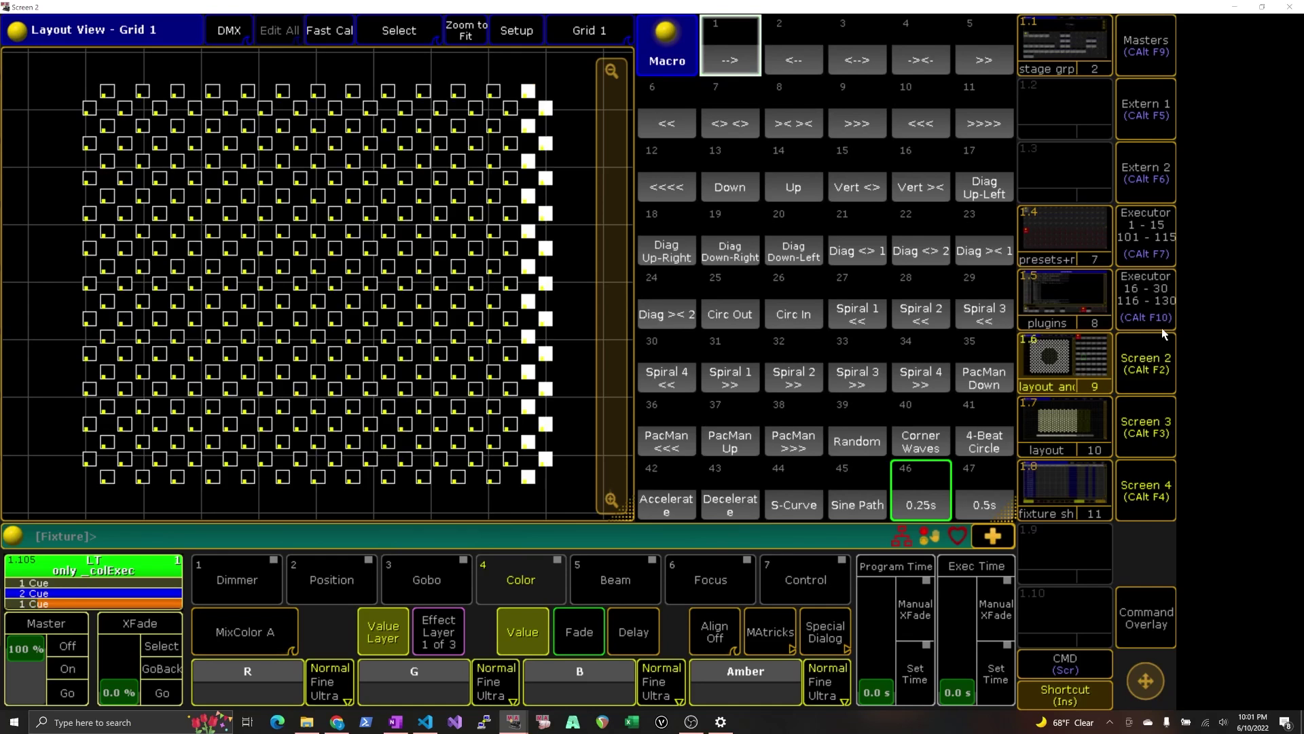
Look at the plugins view, switch to the presets and macros view, and select delay preset 1002 (<--) among the All presets.
click(1065, 324)
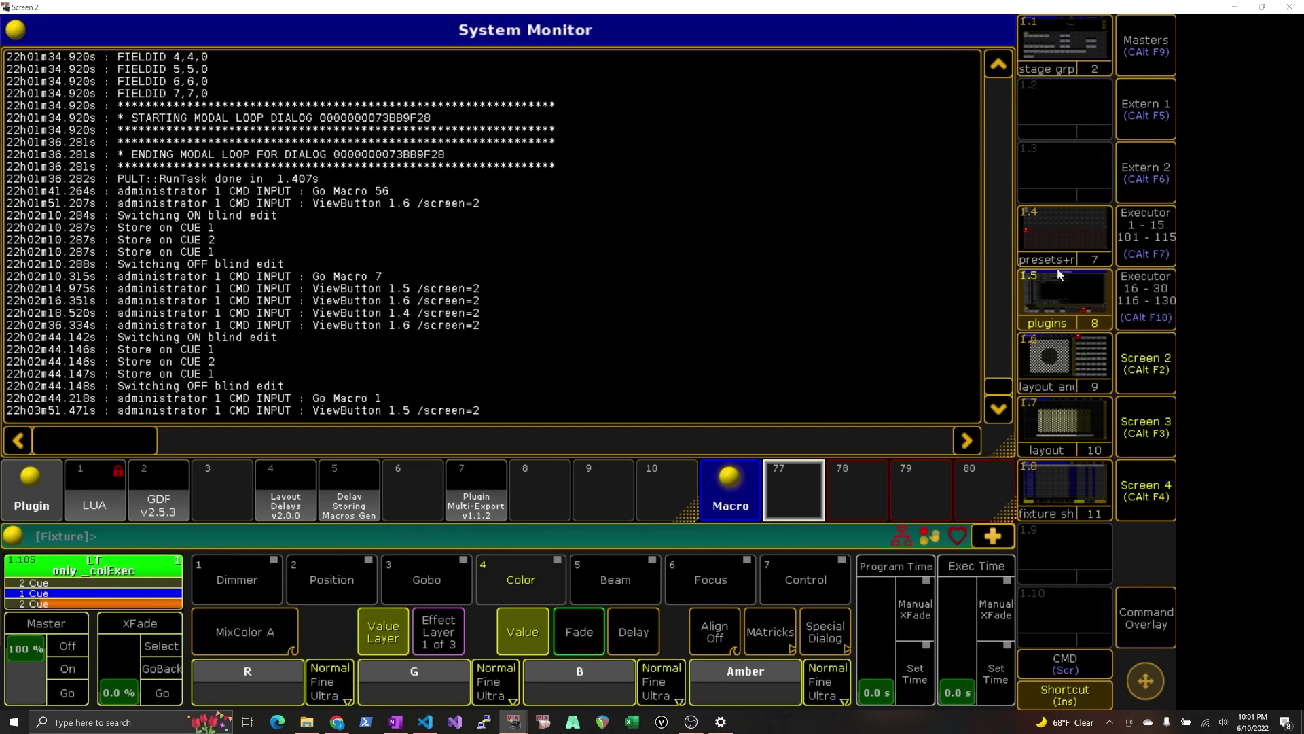
click(1083, 223)
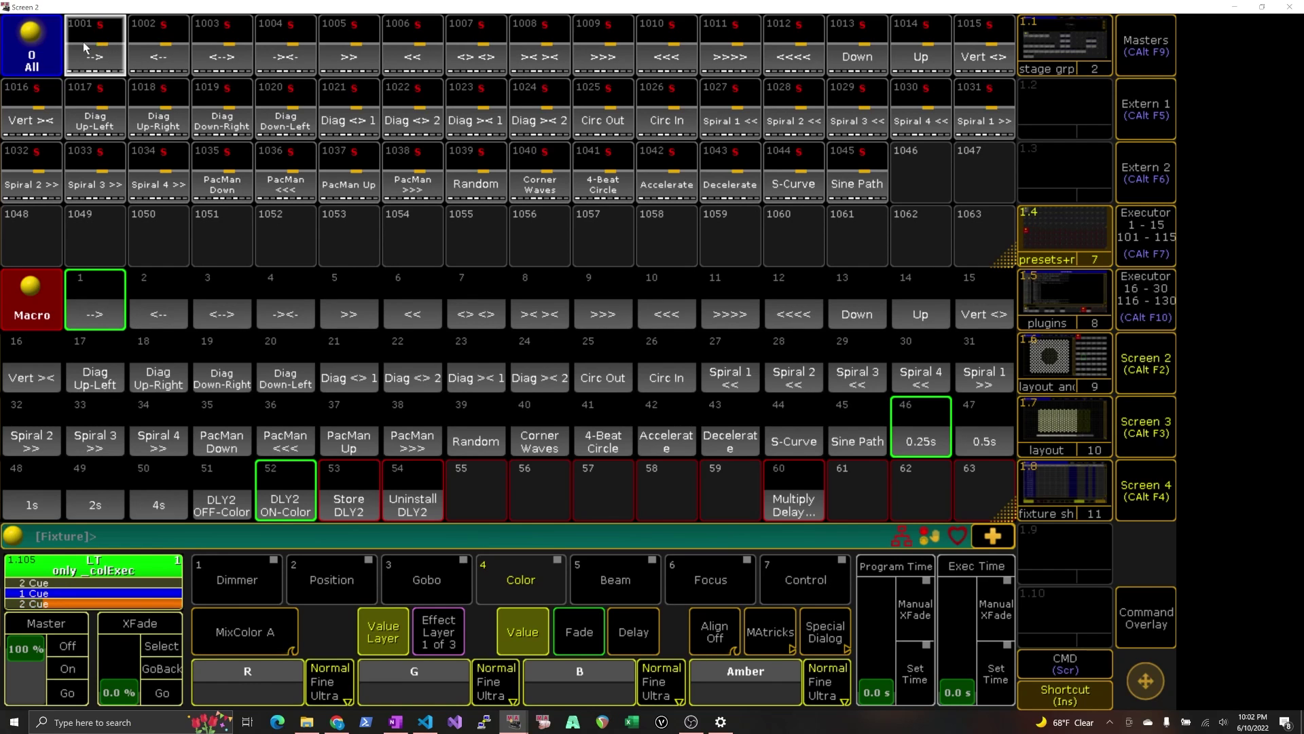
click(29, 63)
click(161, 51)
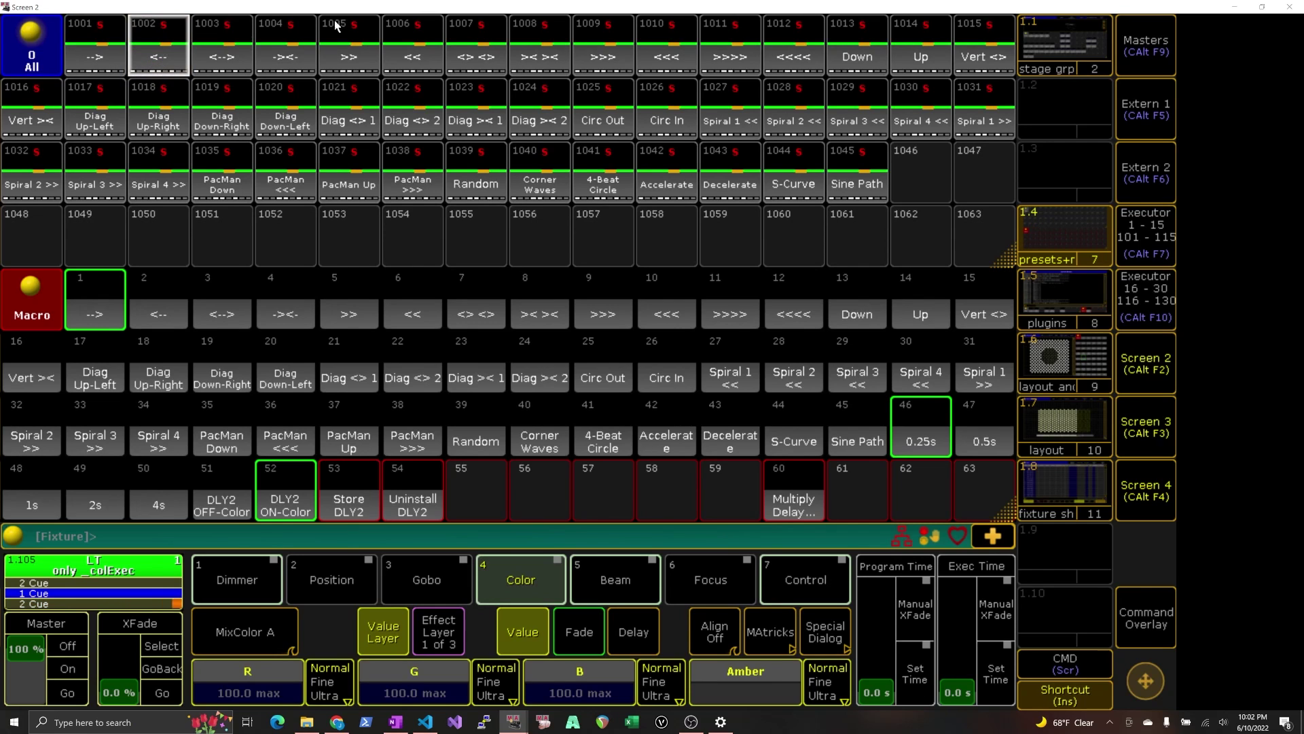
click(214, 235)
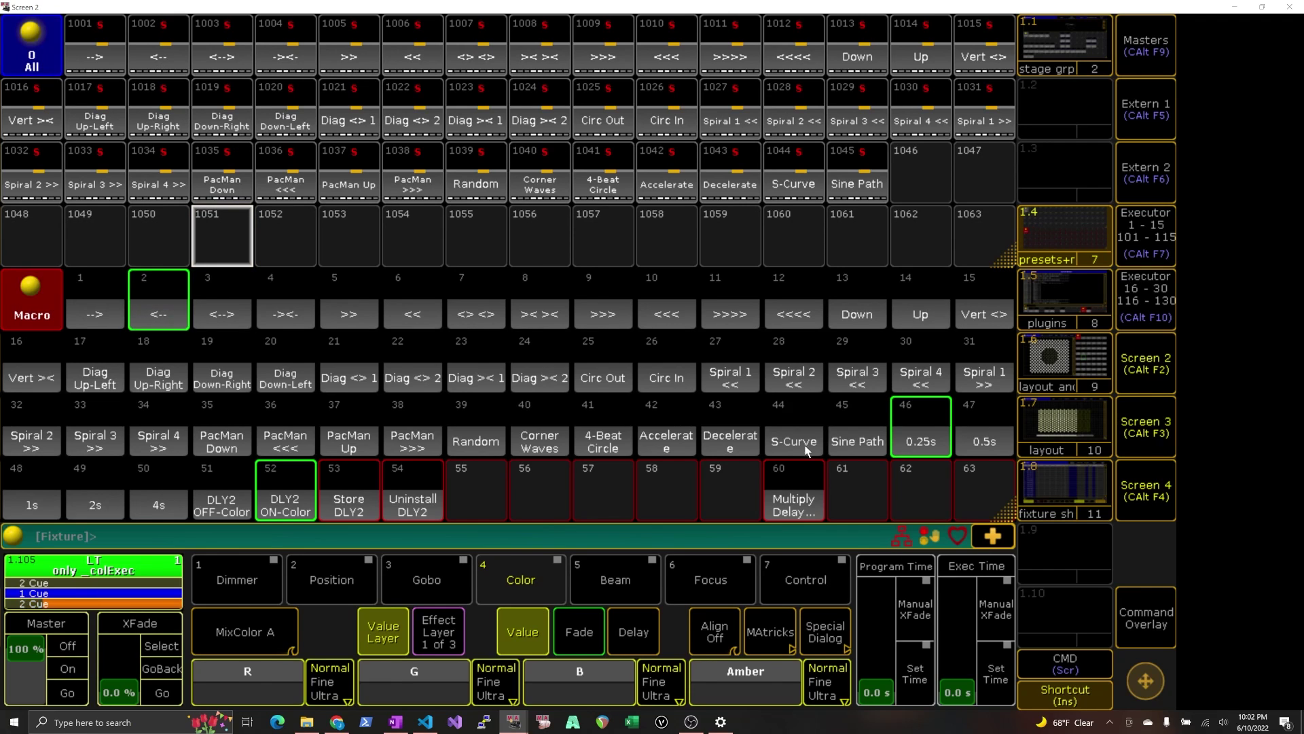
Try the 0.5s delay time macro and set the delay time to 1s.
click(967, 445)
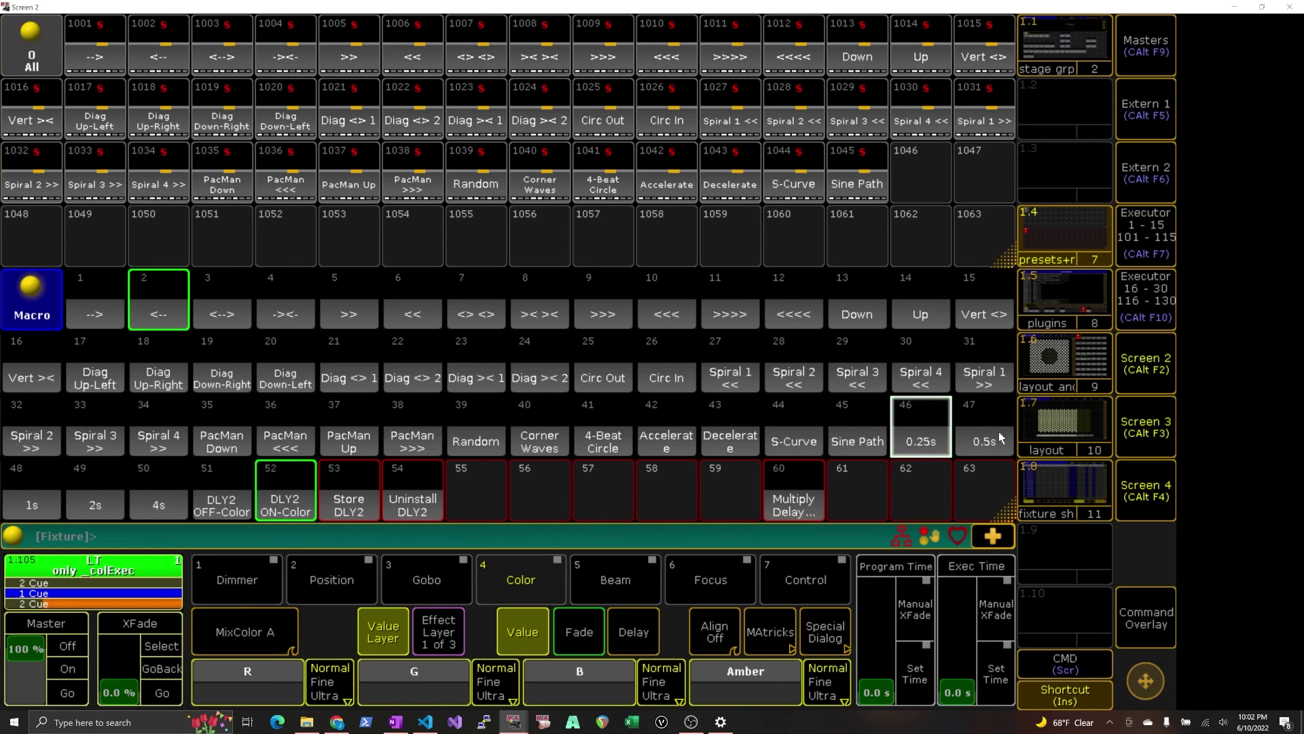
click(37, 502)
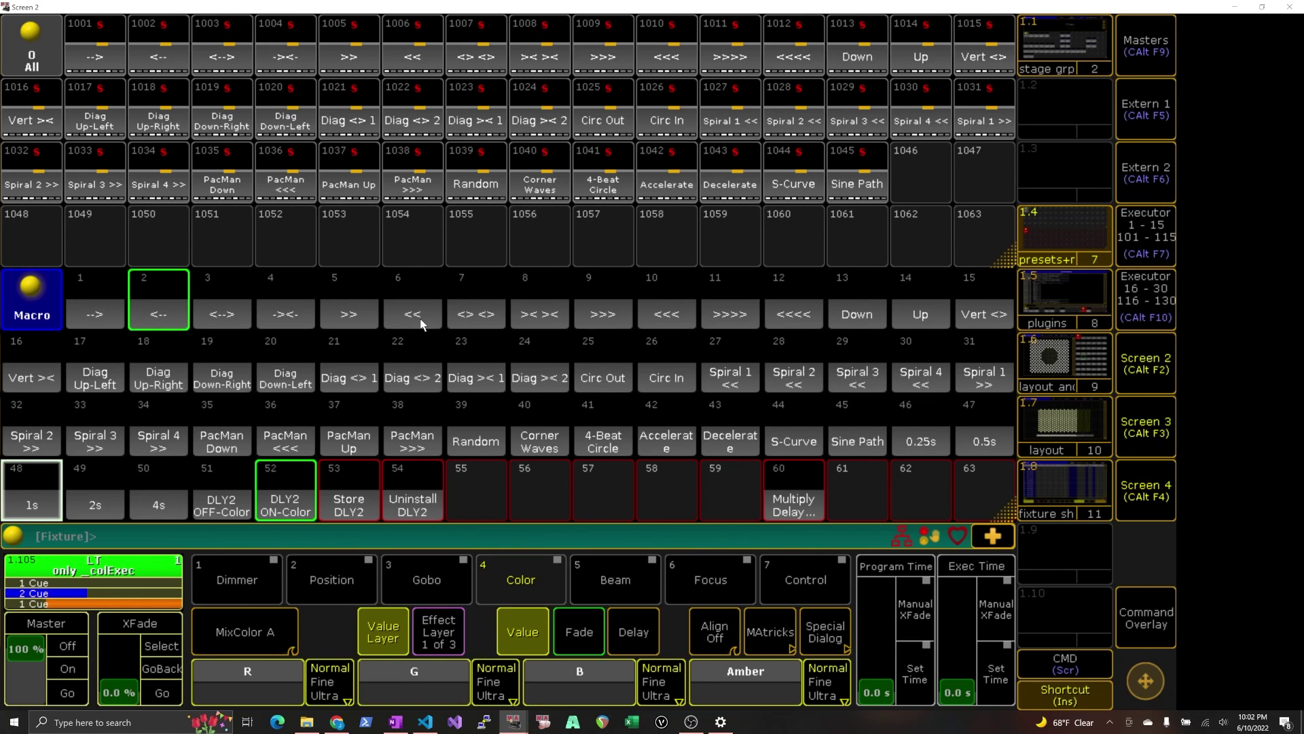
click(415, 255)
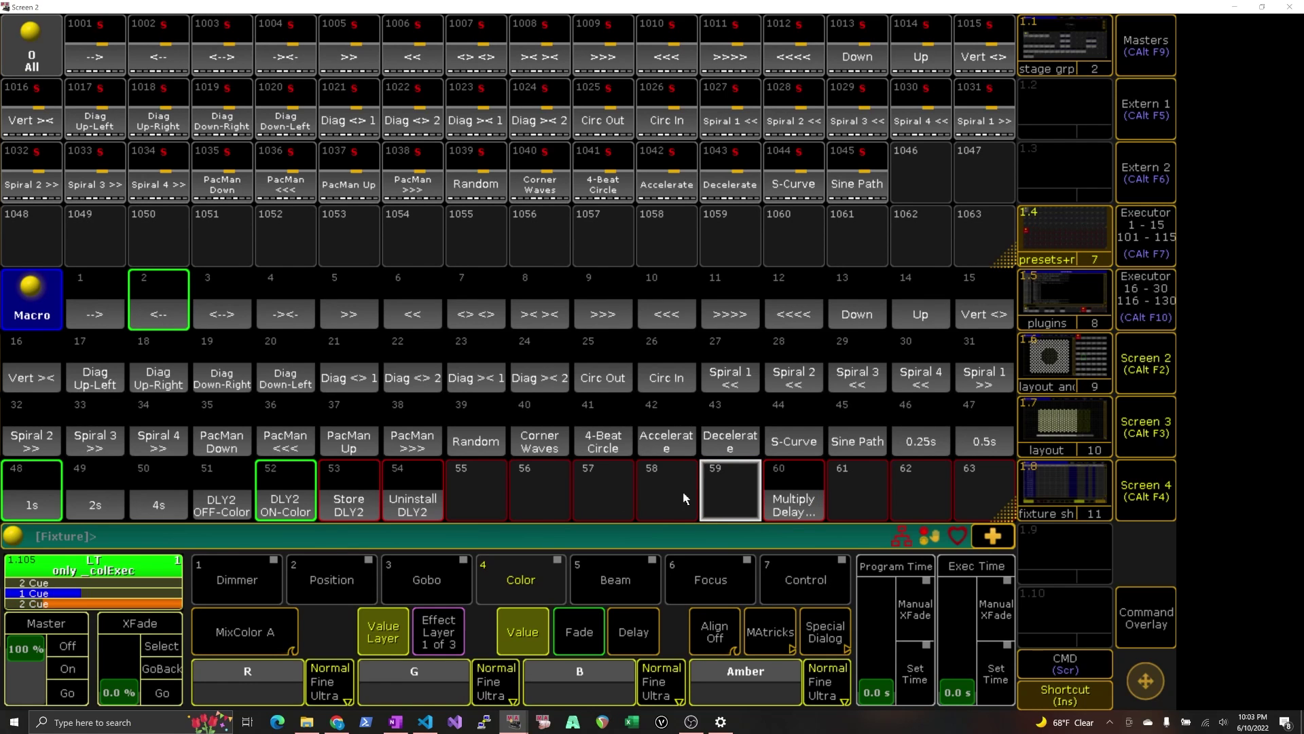
Open macro 60 'Multiply Delay...' for editing, examine its PresetType delay command line, and close the editor.
right_click(789, 503)
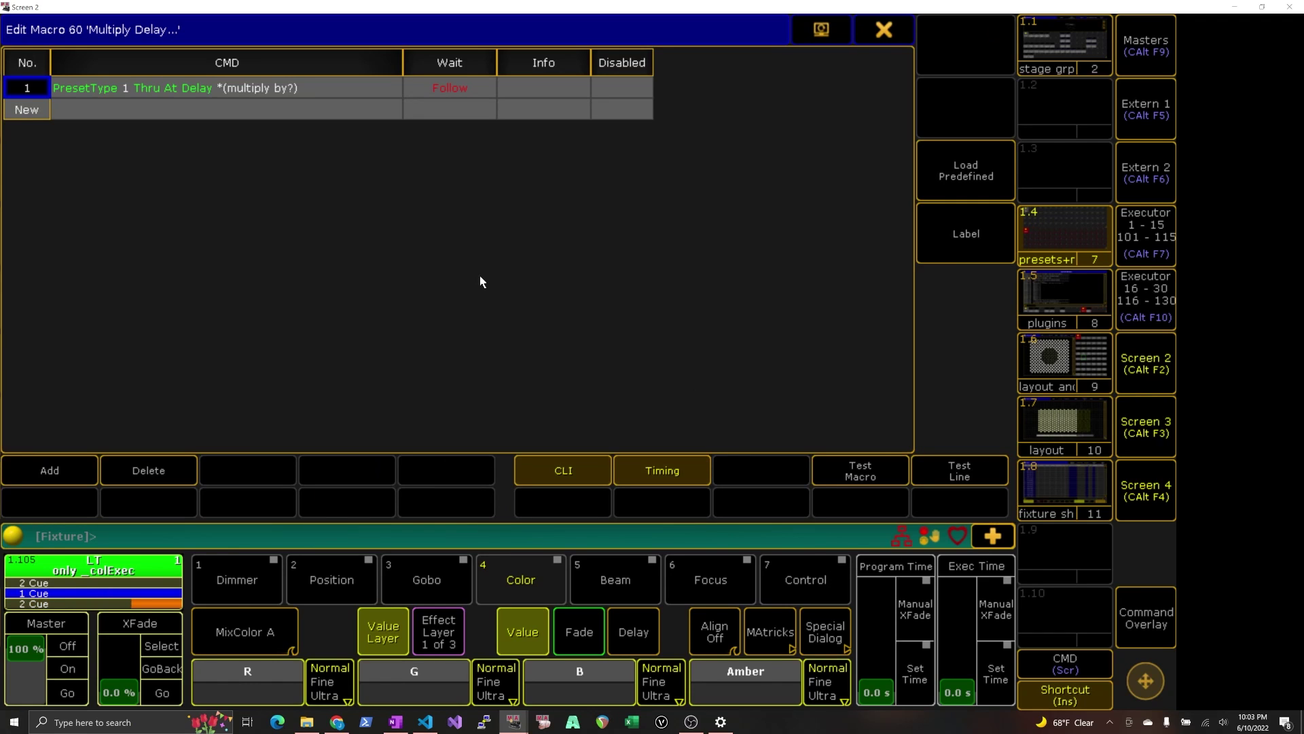
click(86, 94)
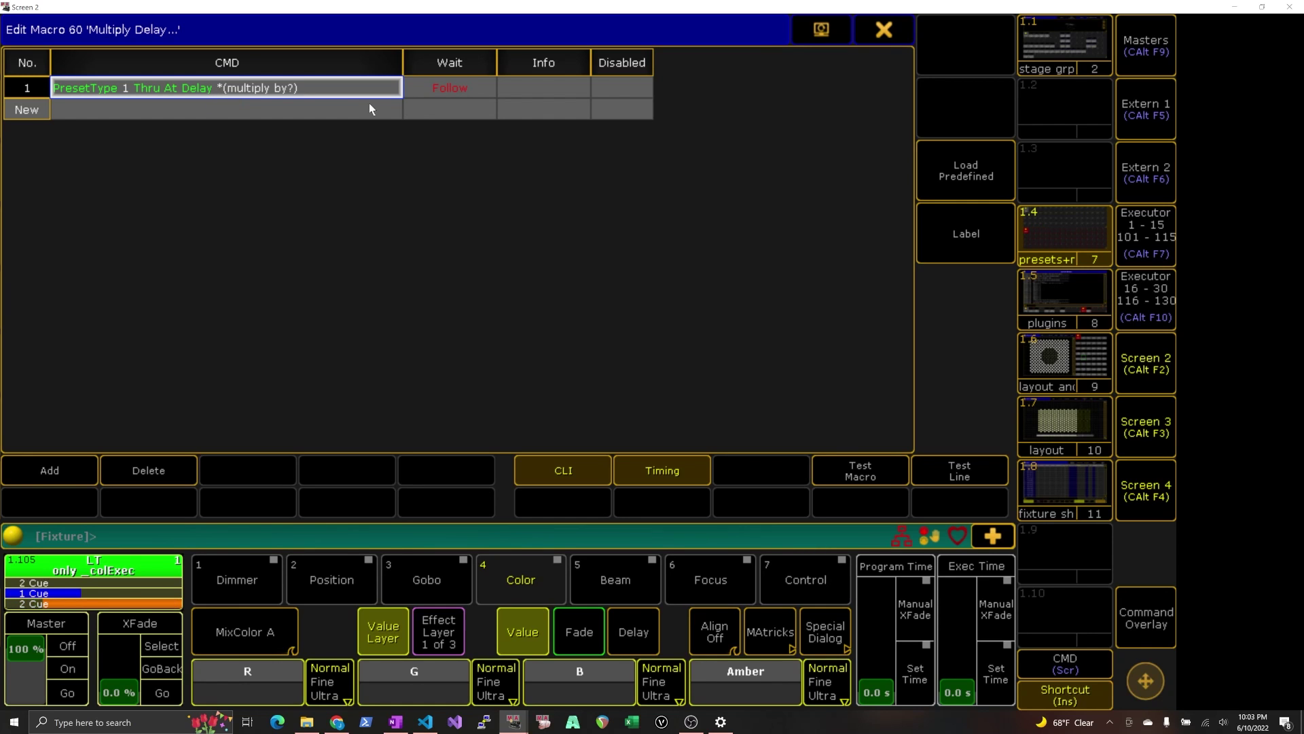
click(886, 34)
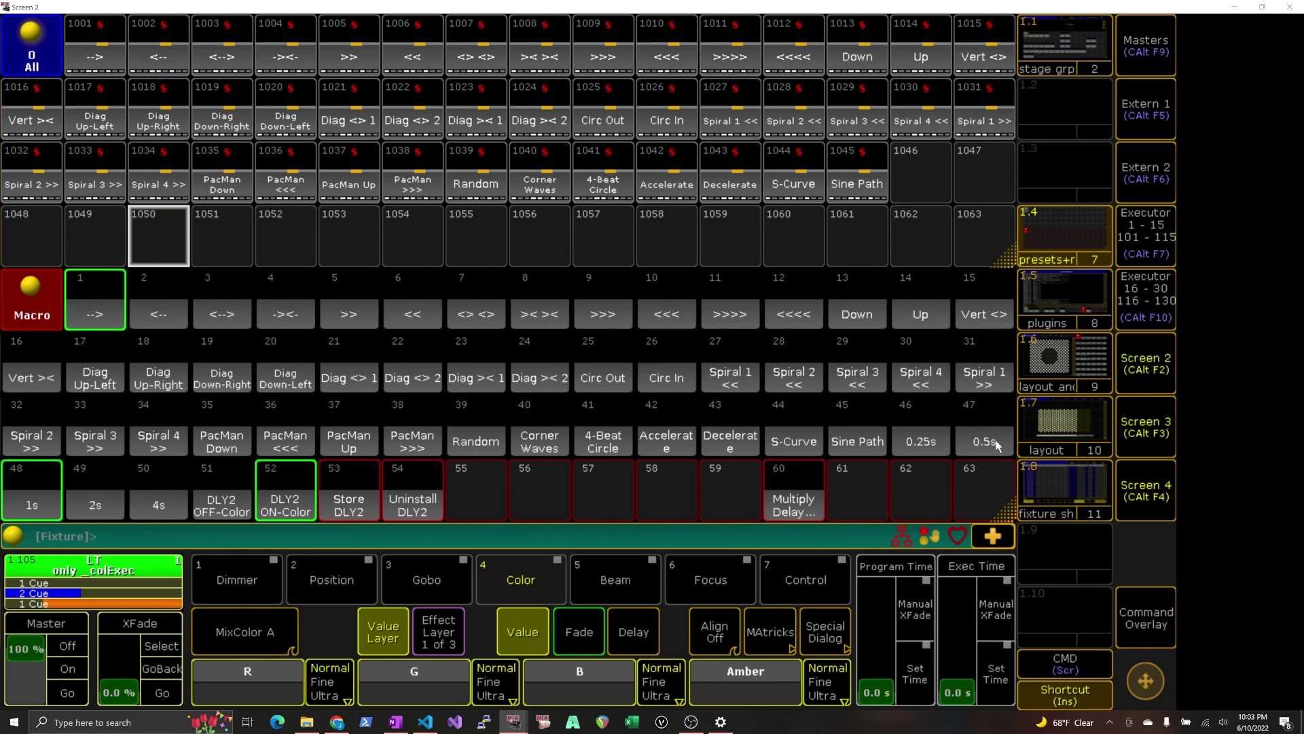
Open macro 53 'Store DLY2' for editing, examine its preset selection, delay time and sequence store lines, and close the editor.
right_click(353, 505)
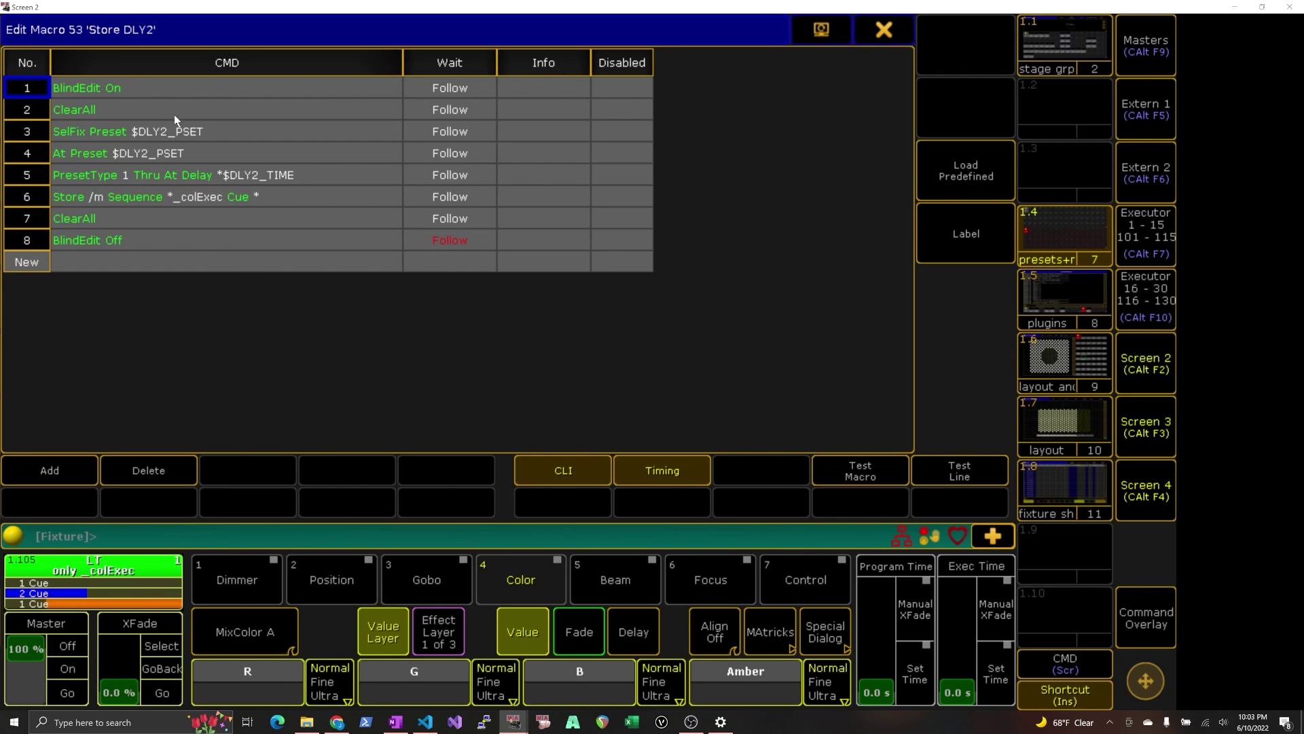
click(170, 132)
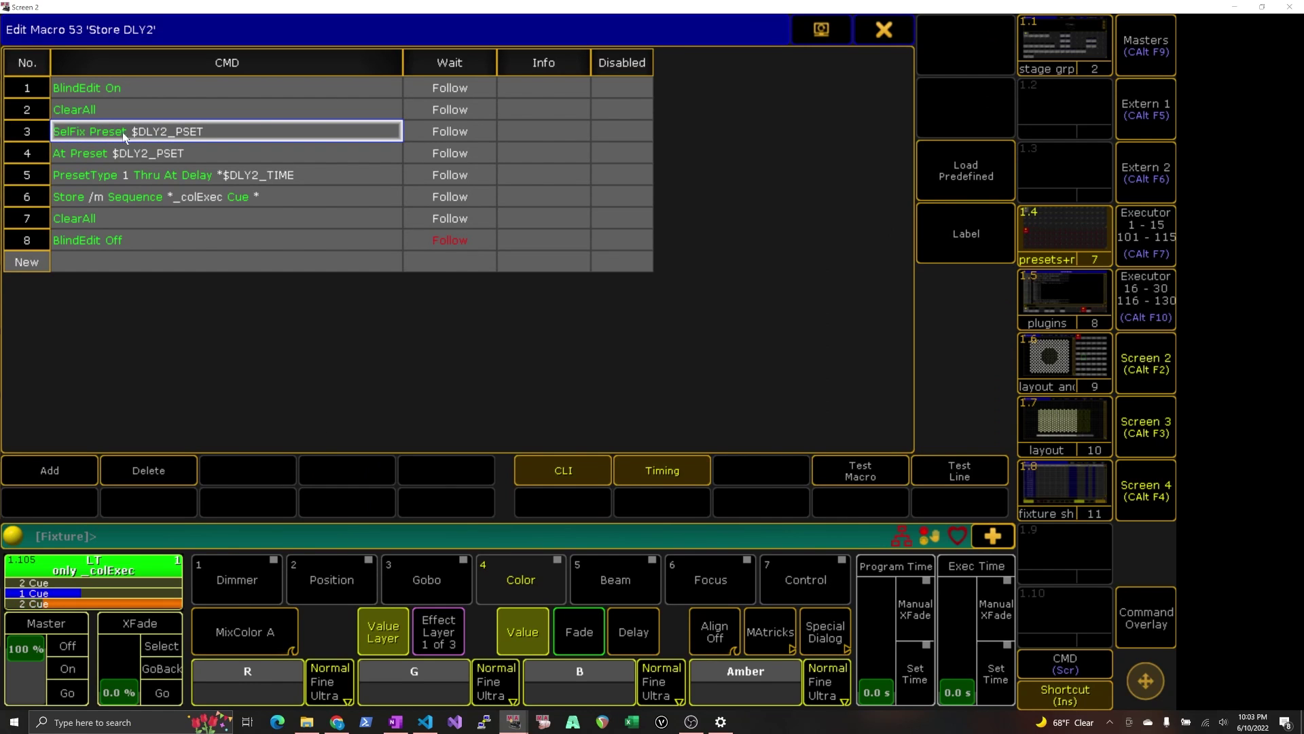
click(169, 155)
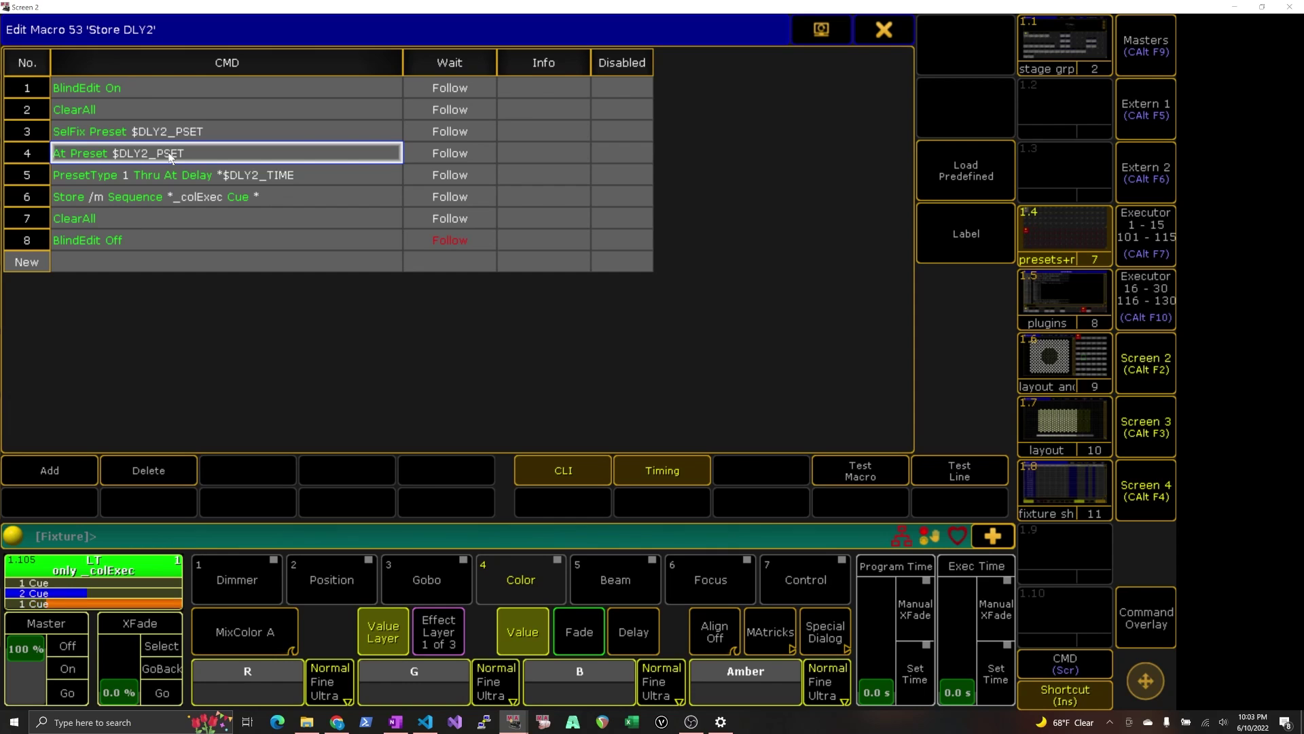
click(91, 178)
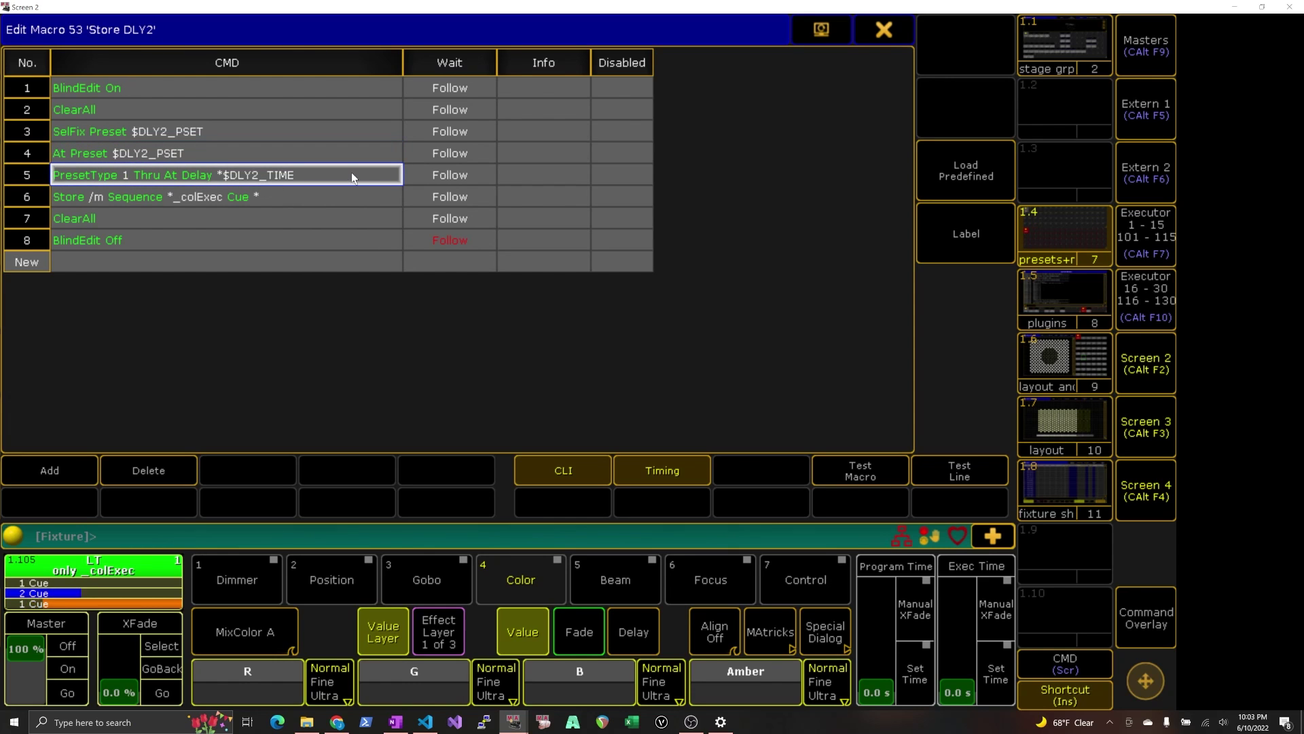
click(226, 210)
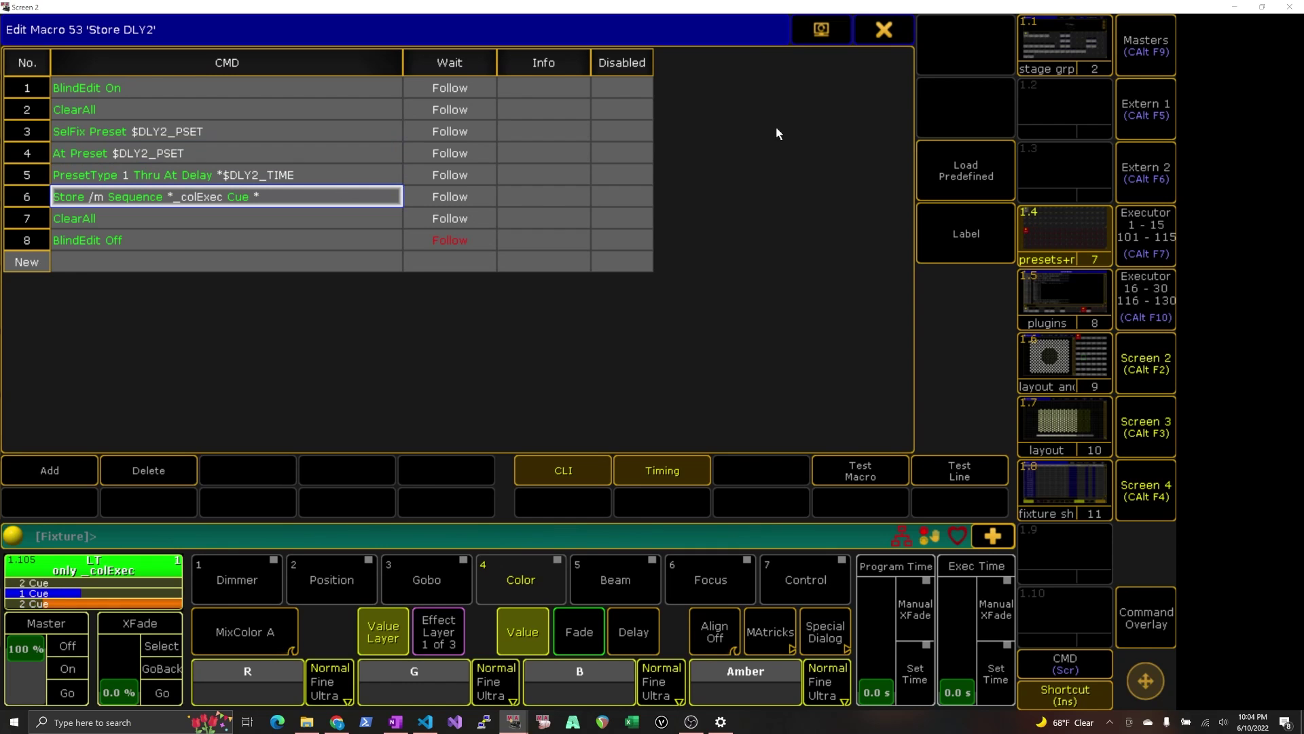
click(887, 31)
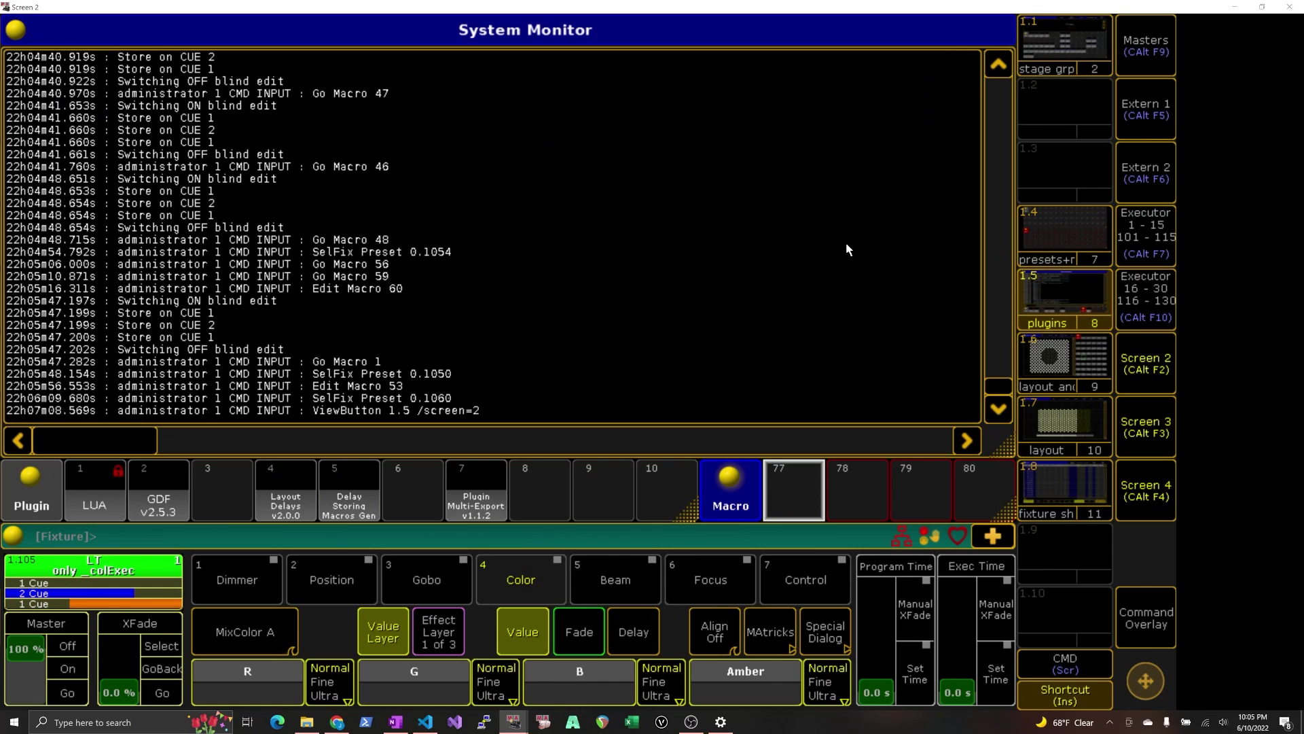
View the fixture grid in the layout view, switch to the layout and macros view, and run delay macro 25 'Circ Out'.
click(1075, 430)
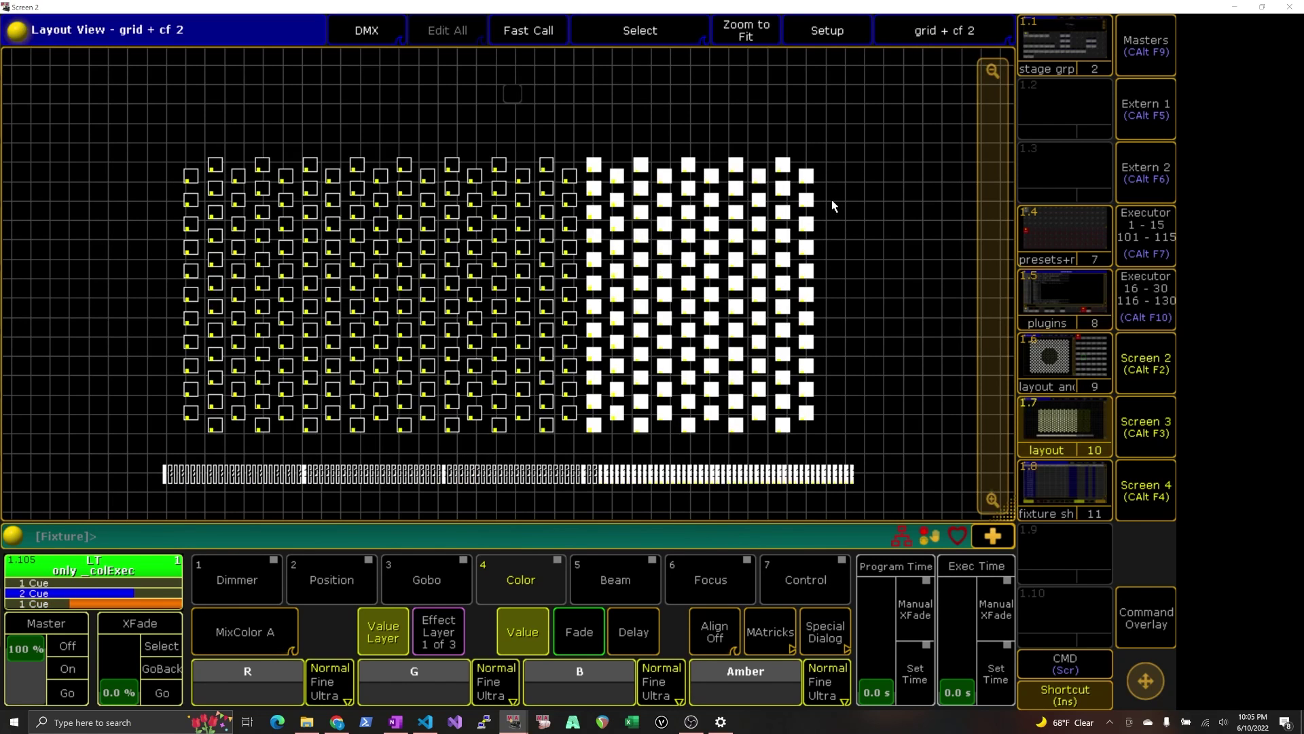
scroll(927, 31, down, 1)
scroll(931, 34, up, 2)
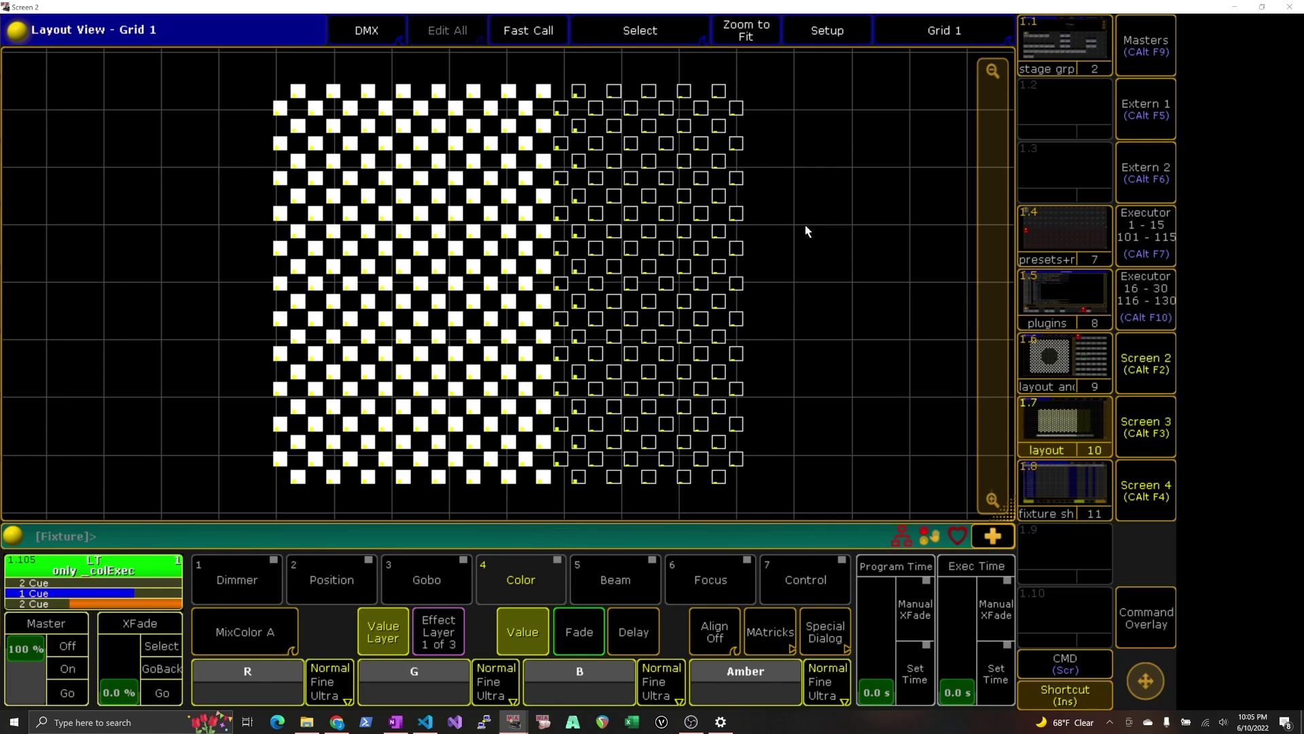
click(1064, 360)
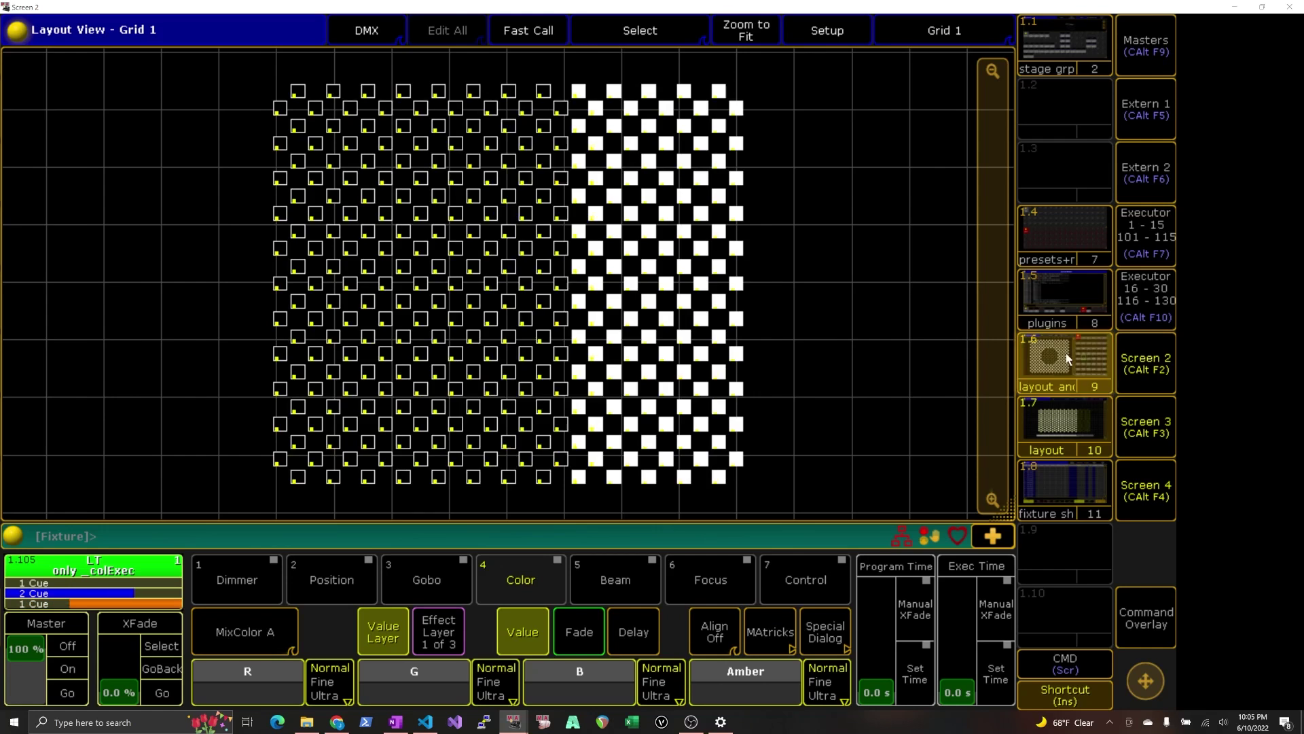
click(746, 297)
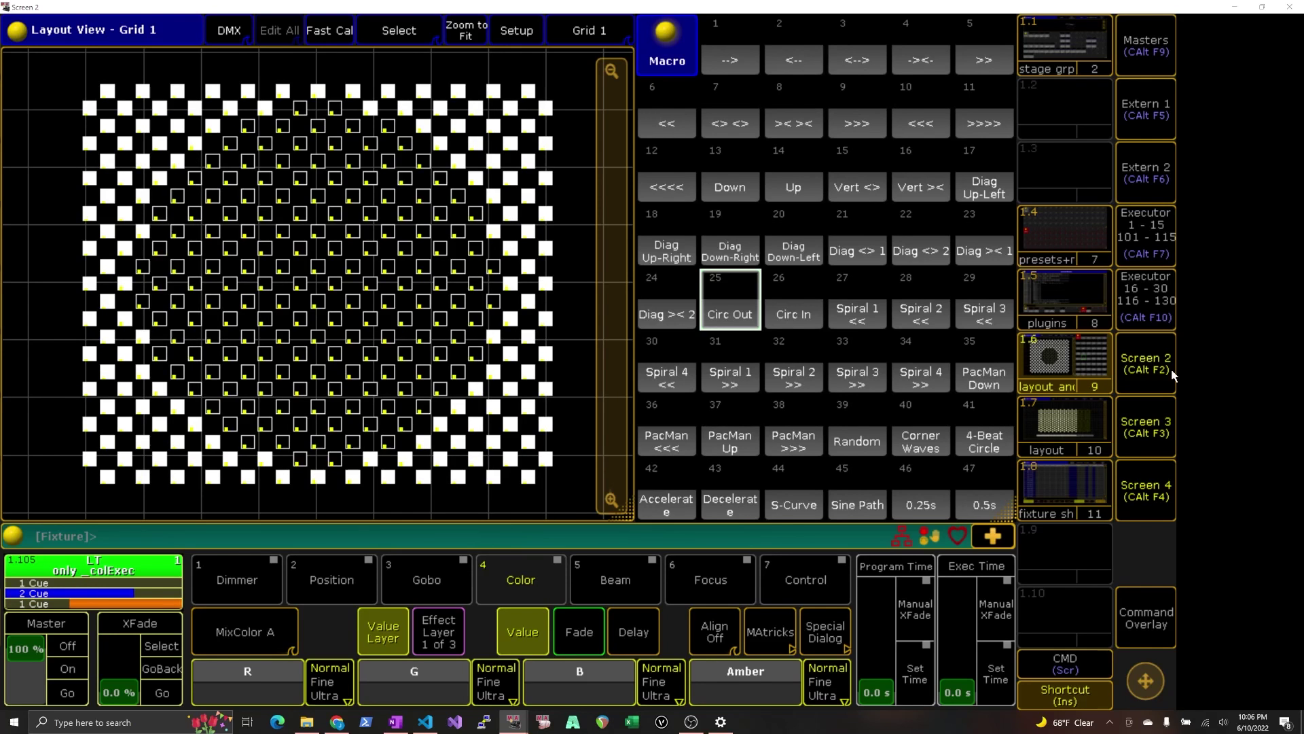
Launch the Layout Delays v2.0.0 plugin from the plugins view, set the layout to use to 2 and the space conflict option to "Merge only".
click(1084, 325)
click(294, 488)
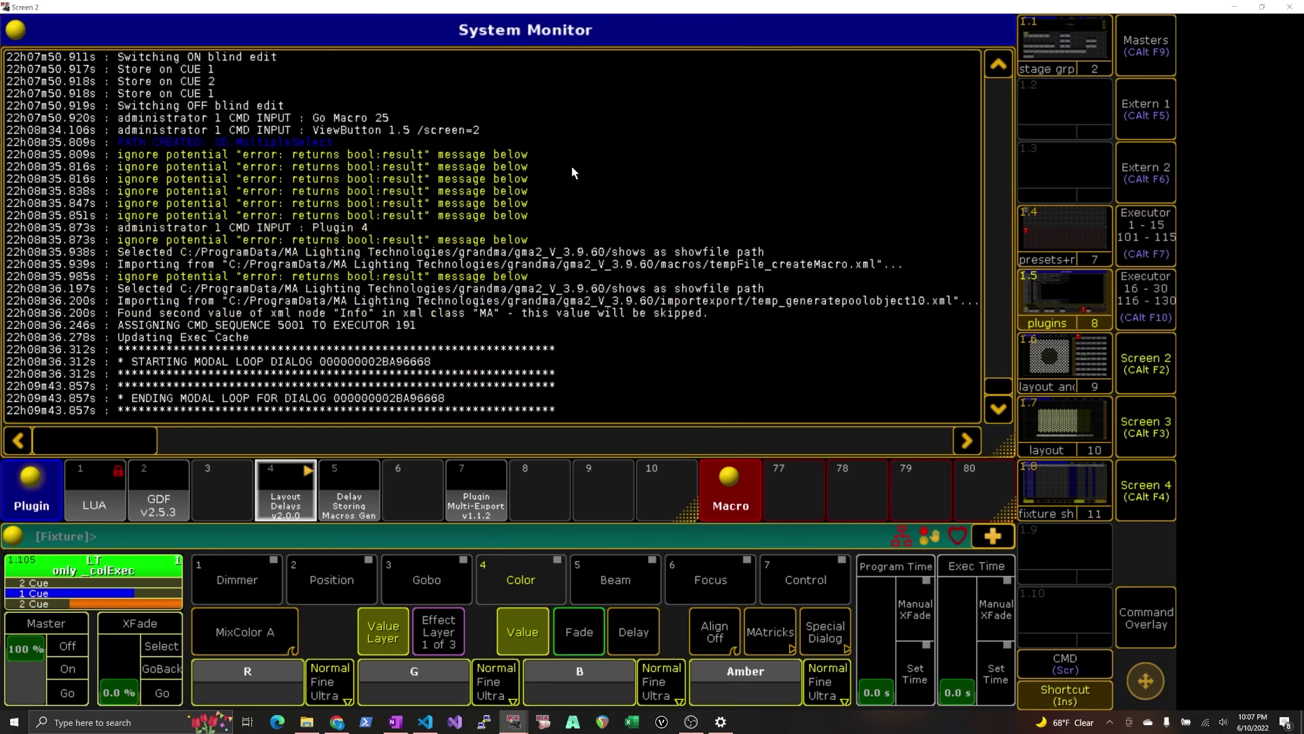
click(587, 171)
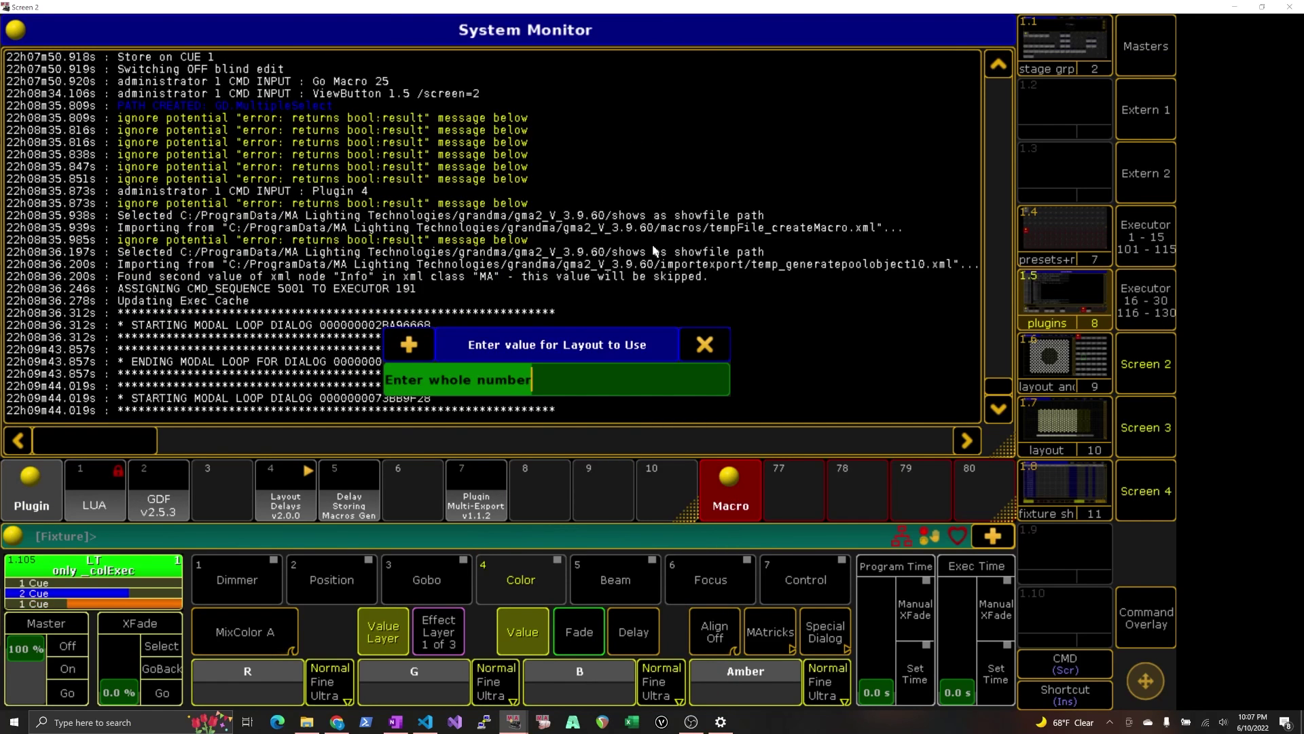
text(2)
key(Return)
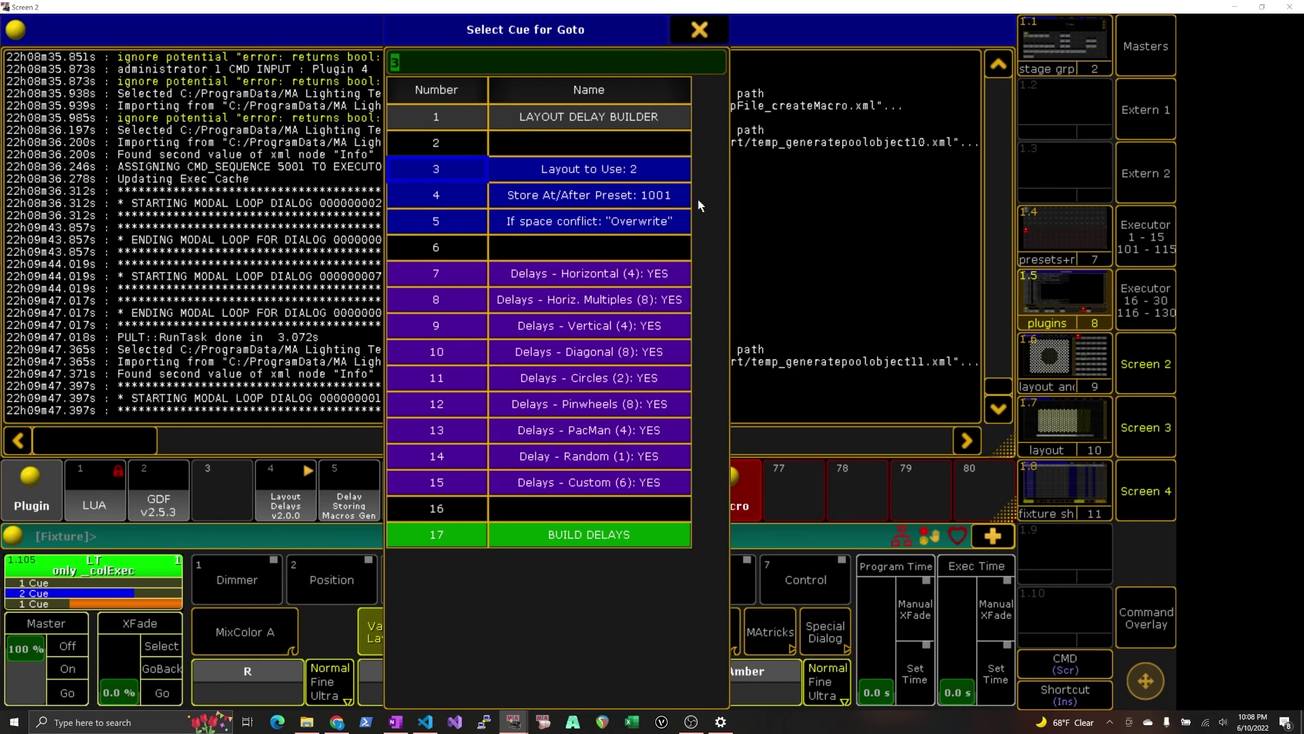
click(598, 224)
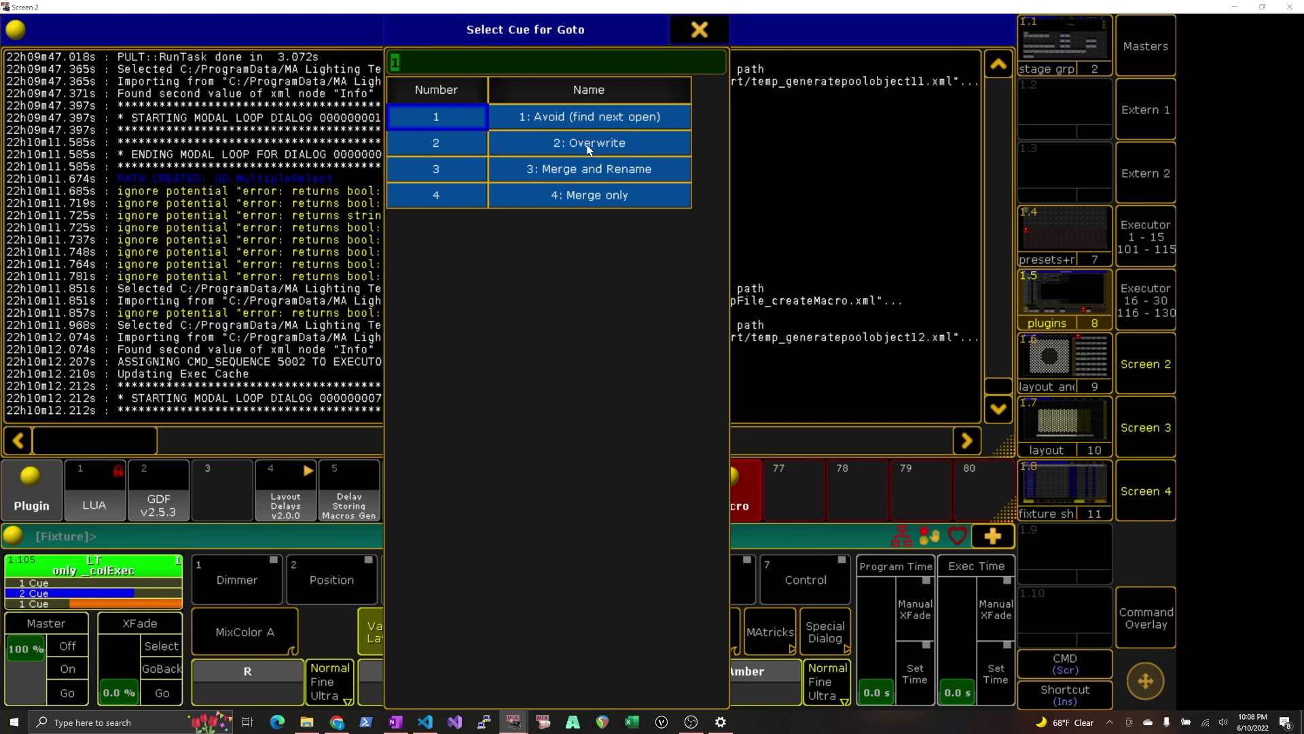
click(603, 195)
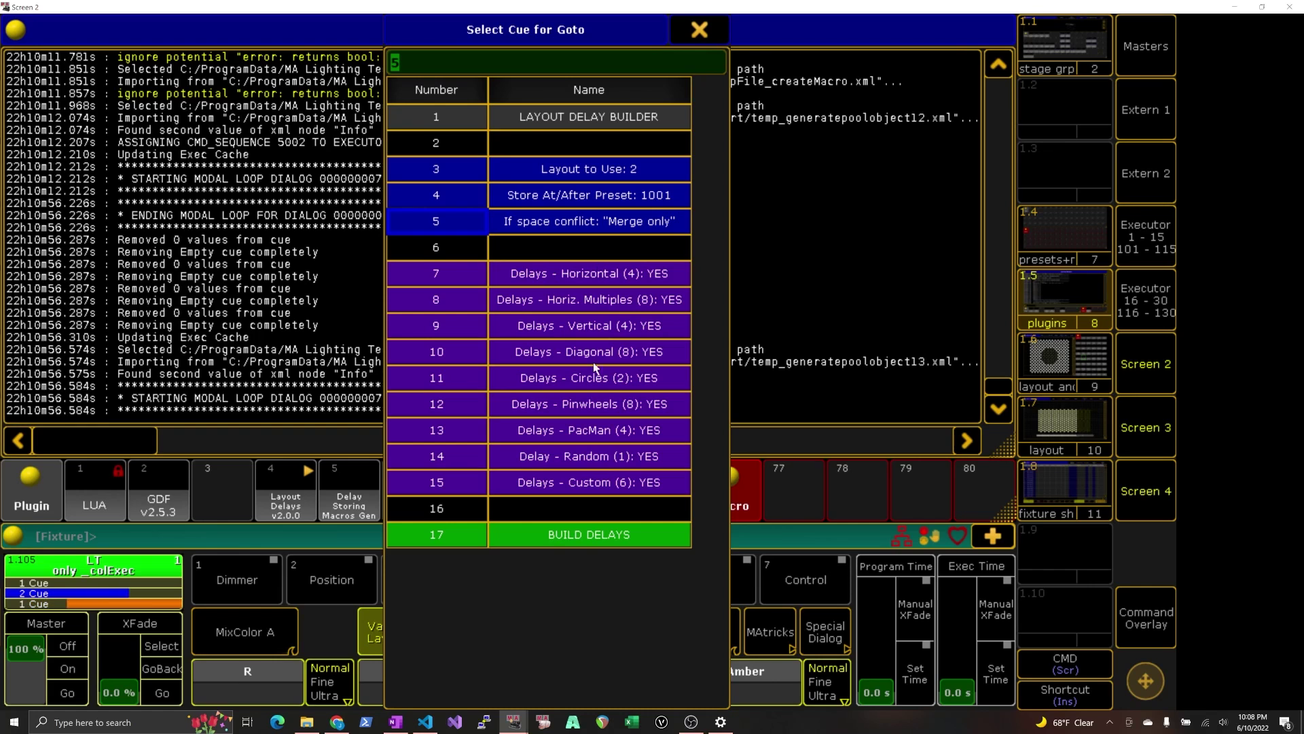
Exclude the Horizontal and Horiz. Multiples delay patterns from the build and include both again.
click(599, 271)
click(606, 296)
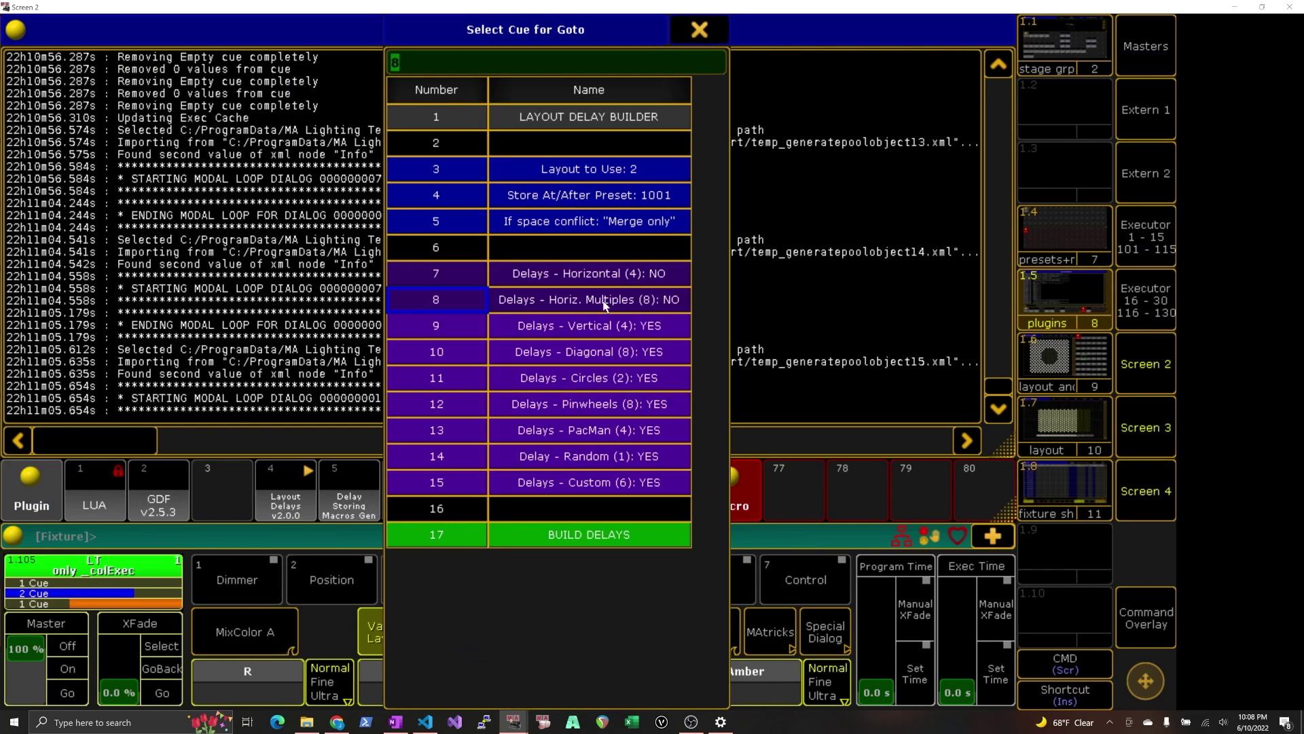
click(602, 292)
click(594, 274)
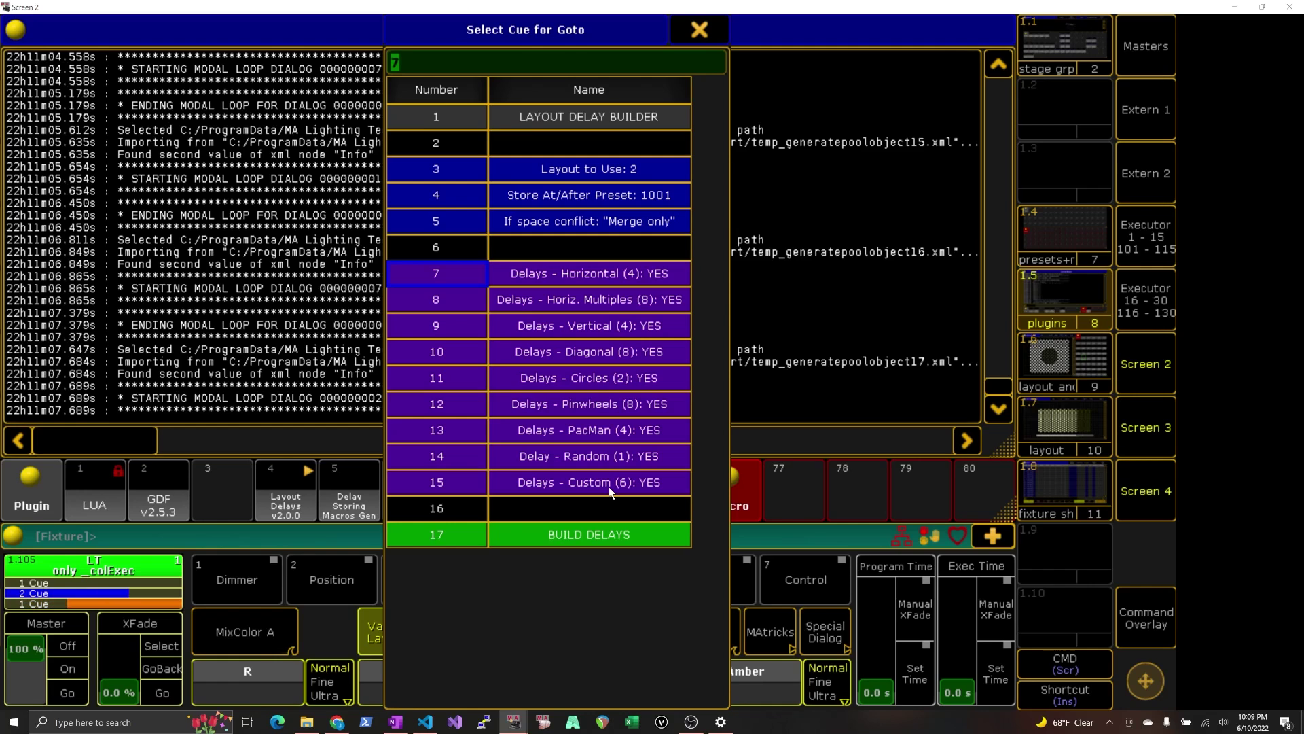
Start building the delays, accept merging into the existing presets, stop the running Layout Delays plugin, and enlarge Screen 2.
click(582, 535)
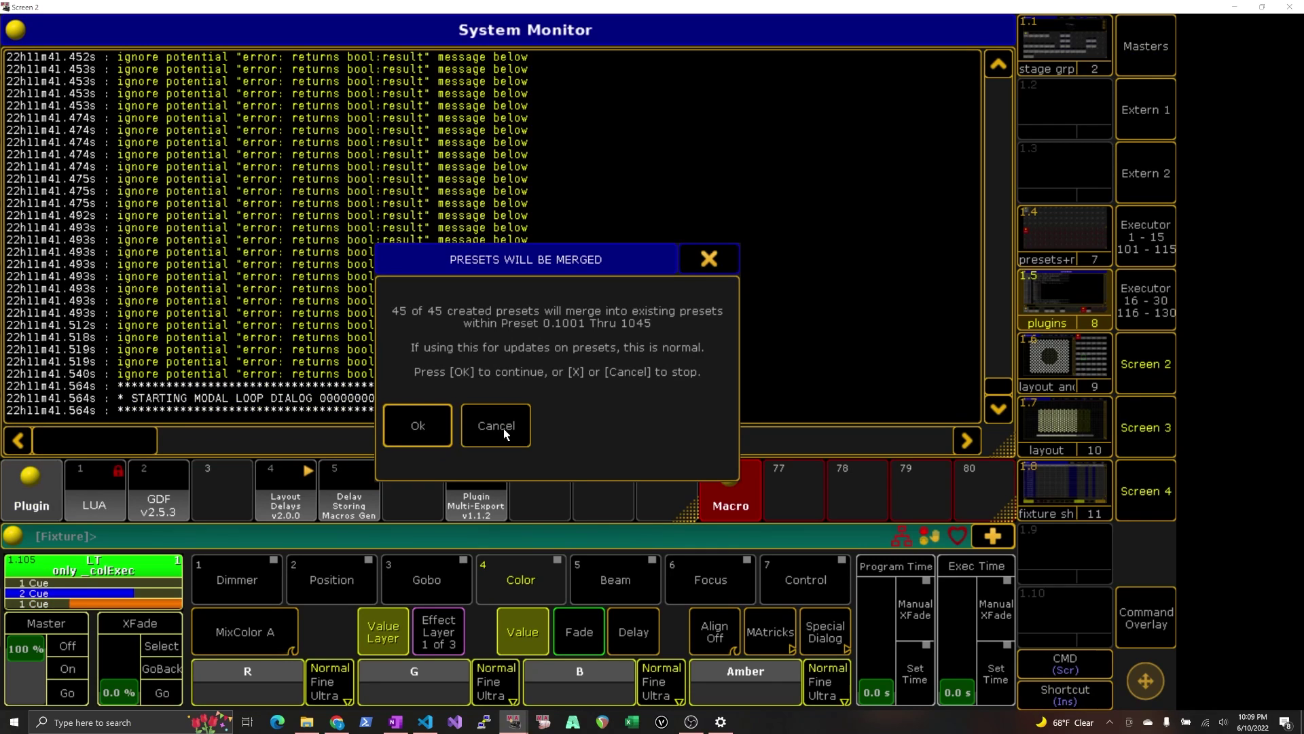
click(442, 424)
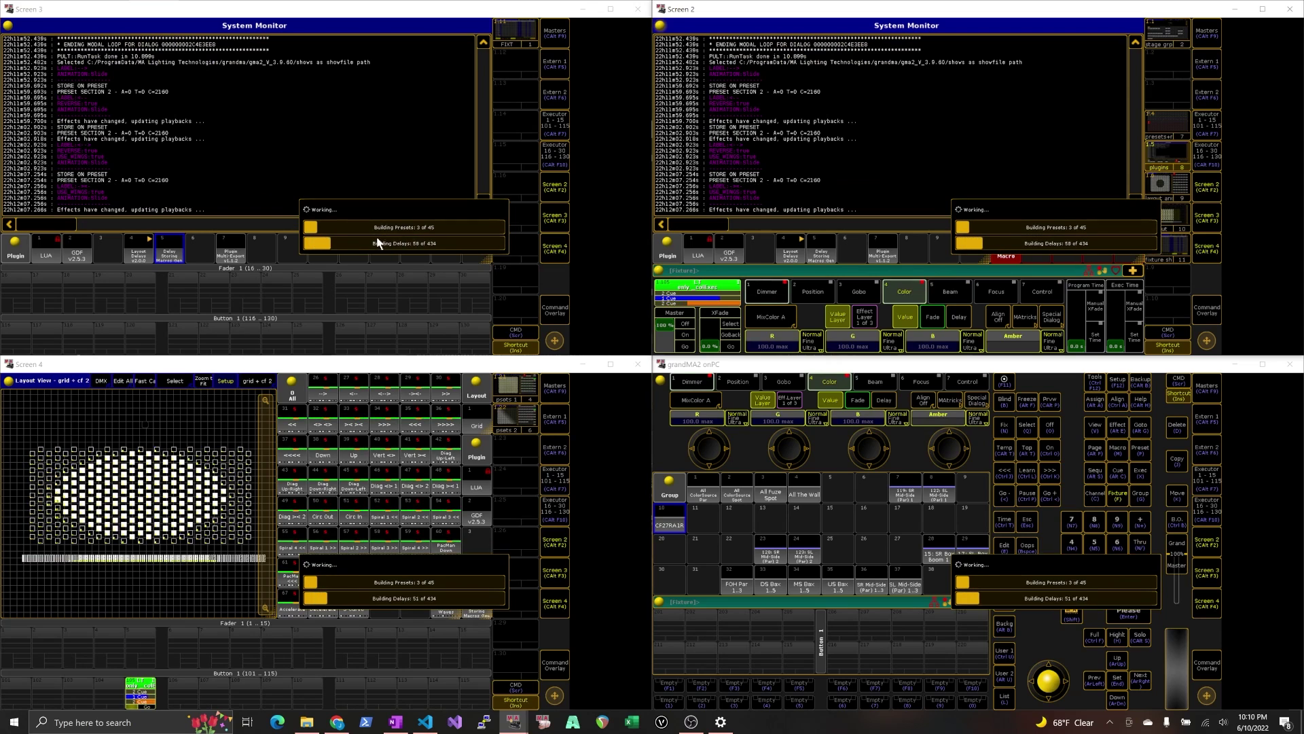
click(170, 248)
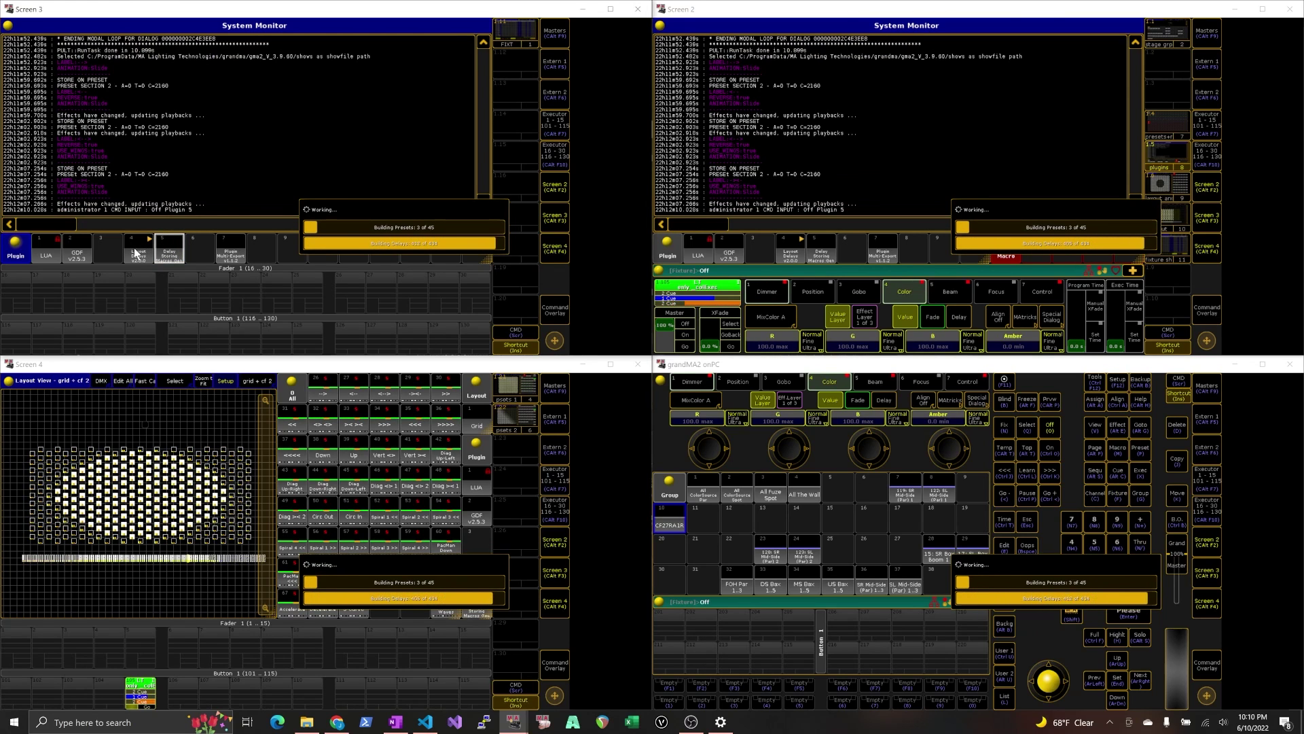
click(143, 249)
click(229, 208)
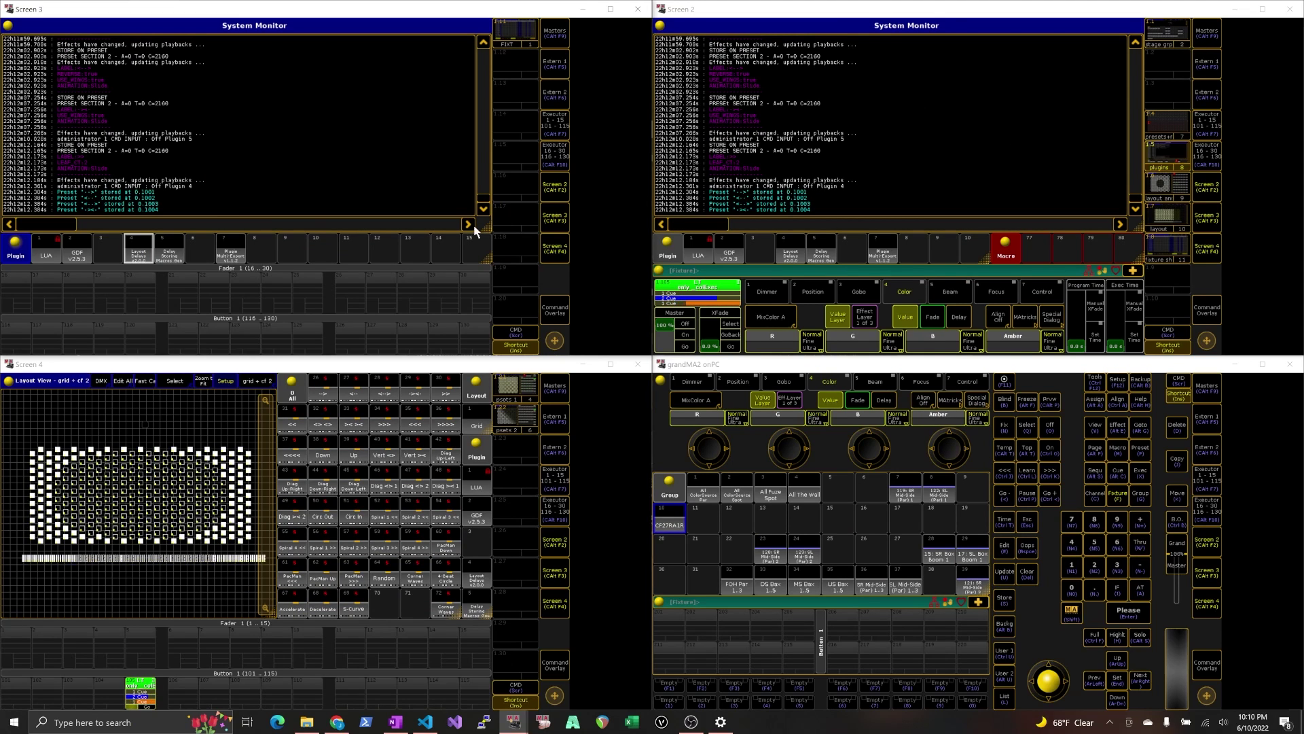
click(1274, 14)
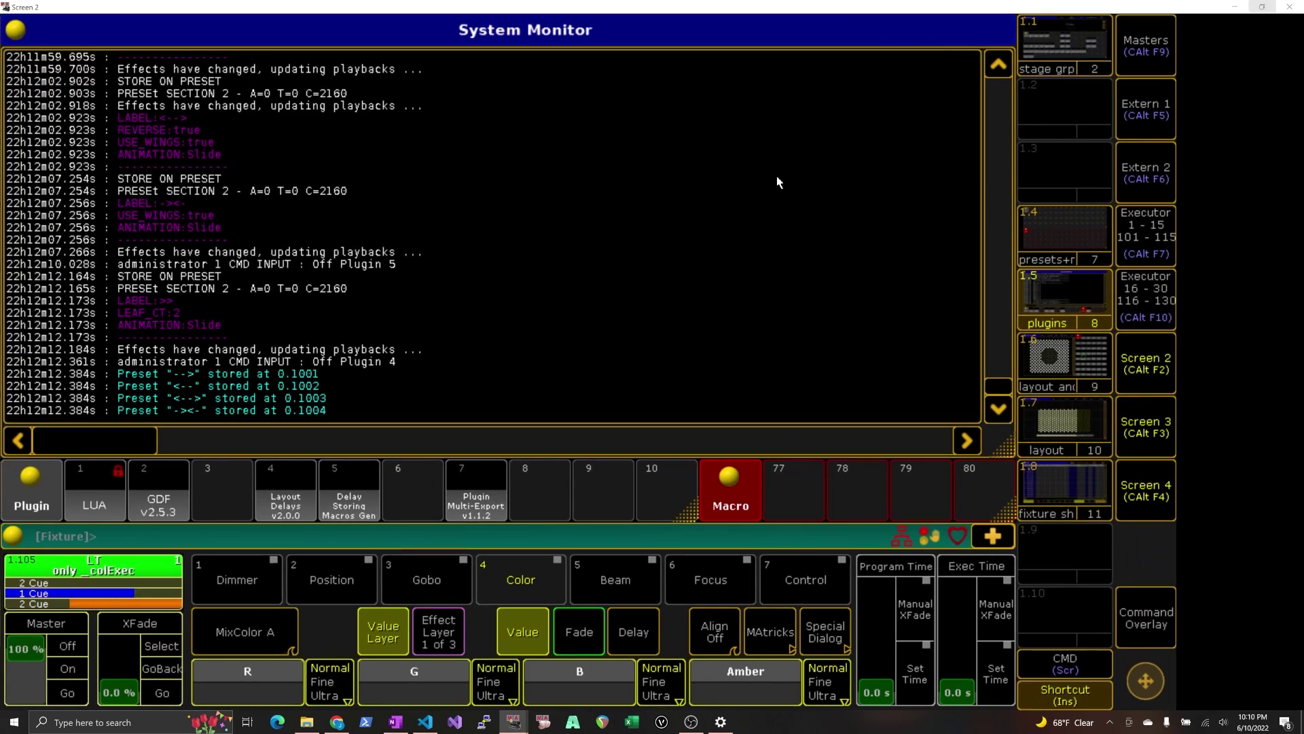
Open plugin 4 'Layout Delays v2.0.0' for editing, and switch to Visual Studio Code to view the start of Layout Delays Generator.lua.
right_click(270, 505)
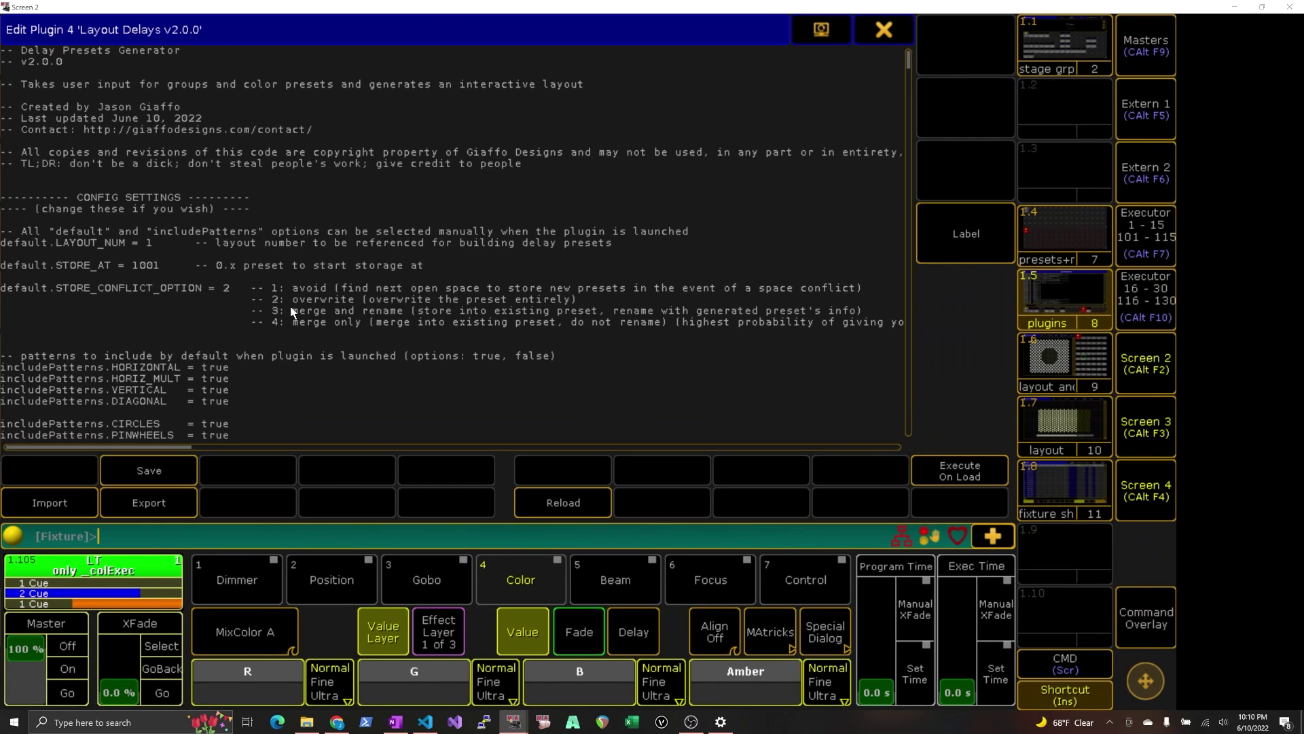
scroll(312, 315, down, 1)
key(alt+Tab)
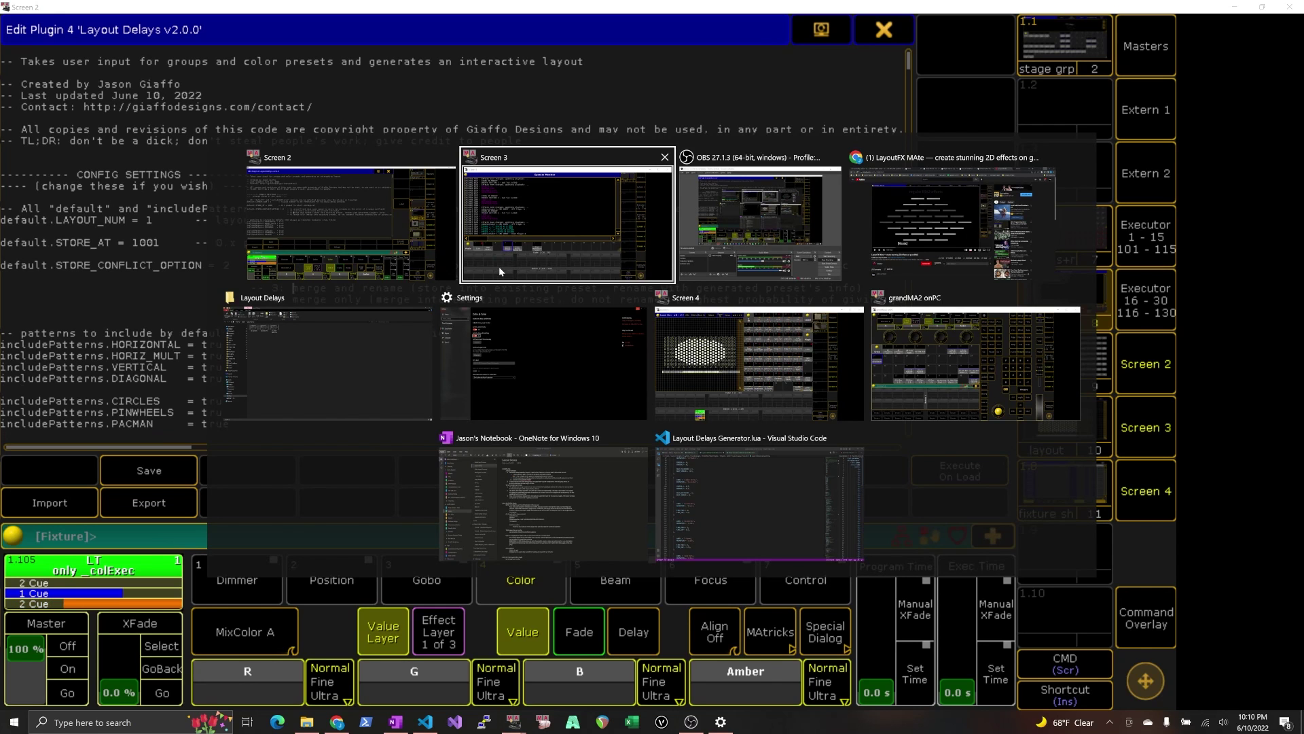
click(737, 507)
click(474, 207)
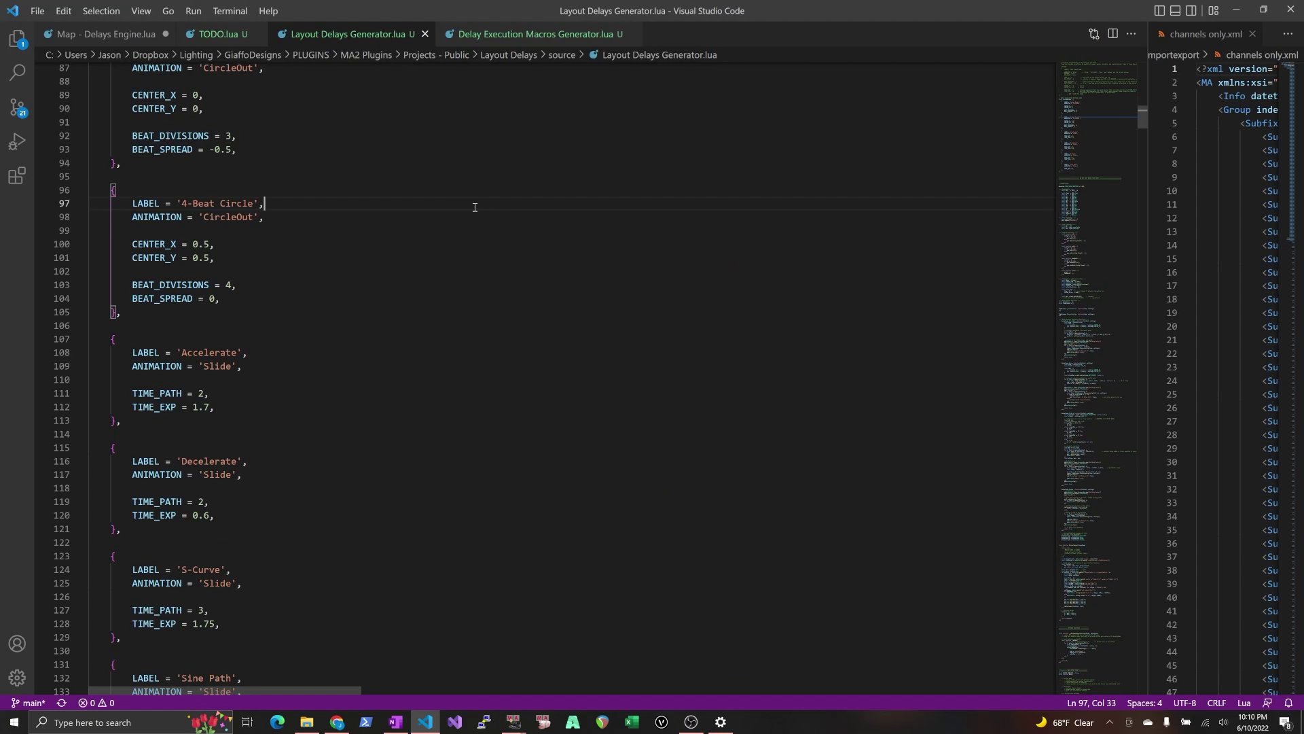
scroll(475, 207, up, 20)
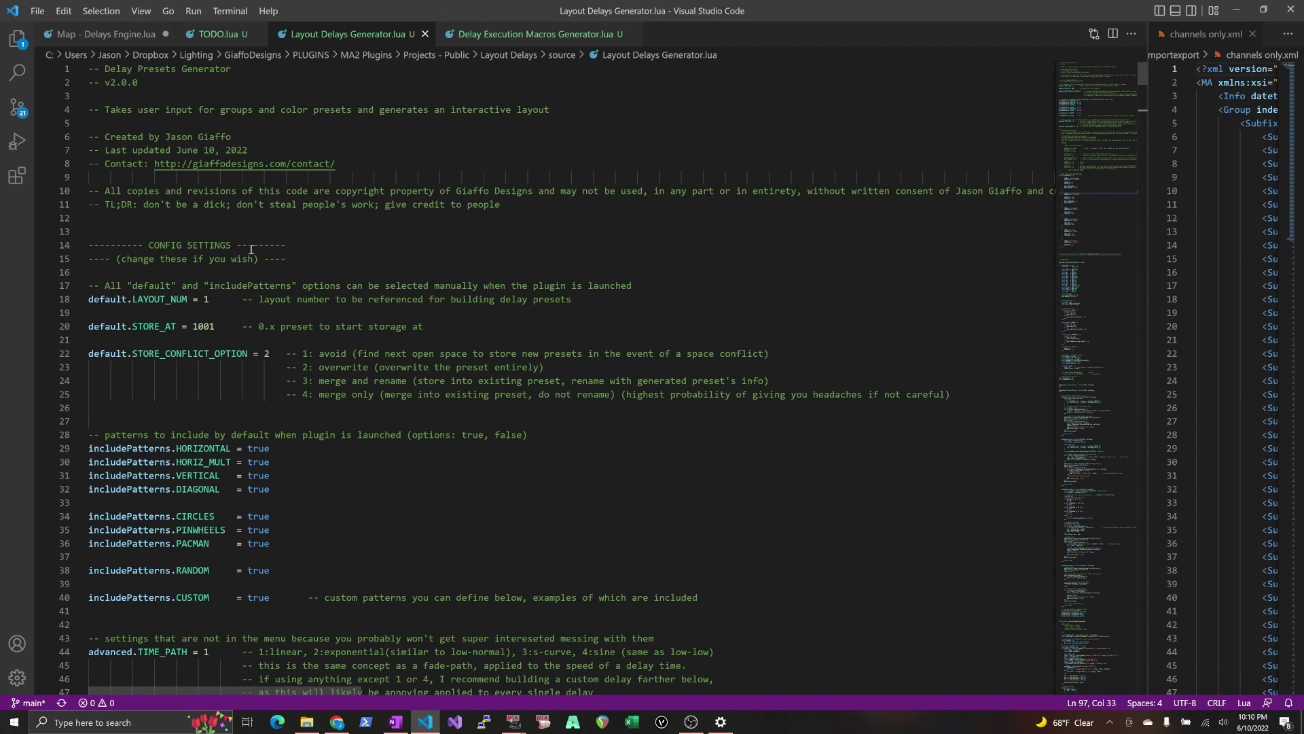
Examine the default LAYOUT_NUM, STORE_AT and STORE_CONFLICT_OPTION values in the config settings.
scroll(312, 280, down, 1)
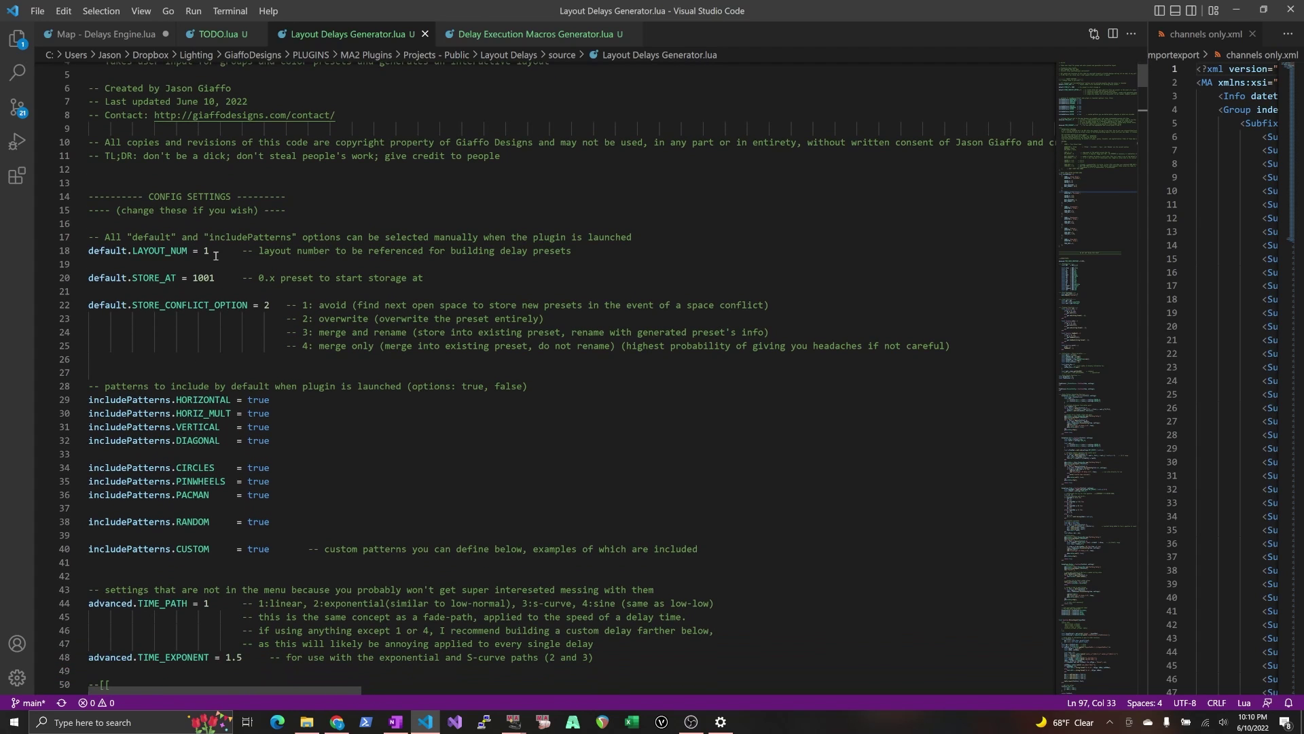
scroll(221, 275, down, 1)
scroll(318, 388, down, 1)
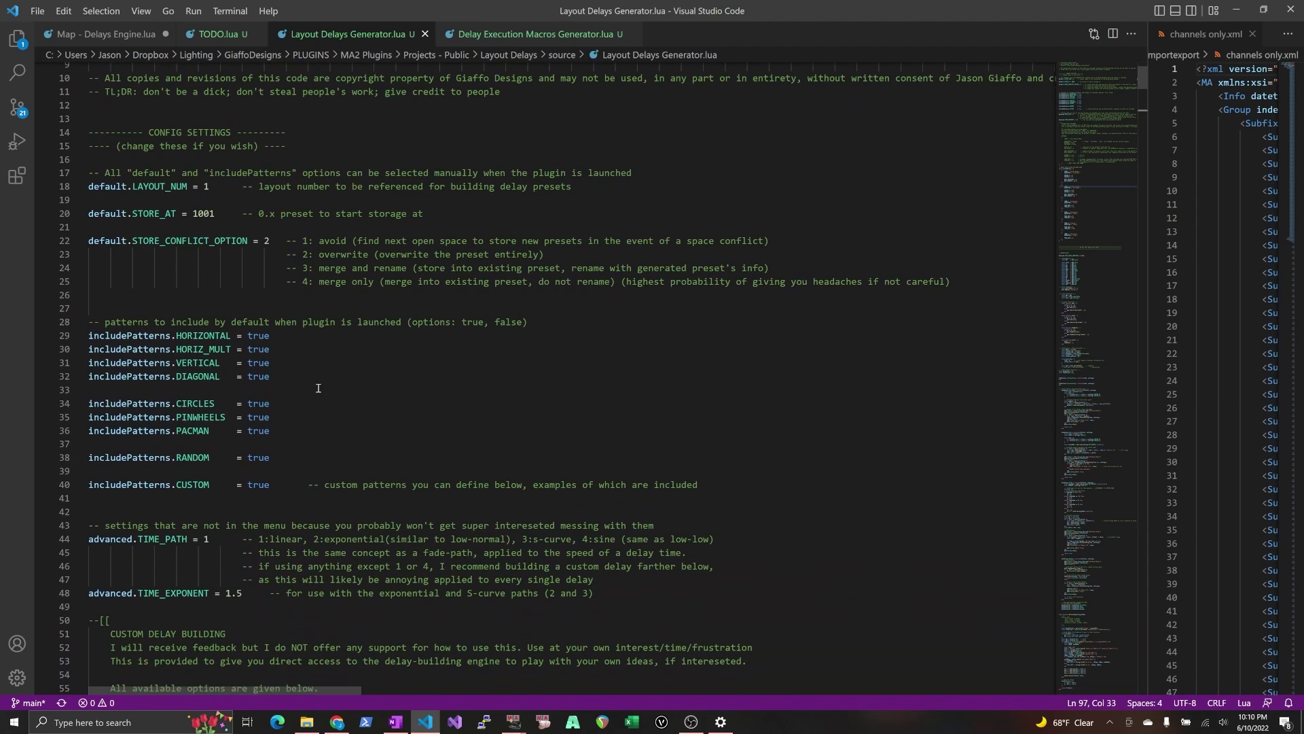
drag(284, 492, 79, 189)
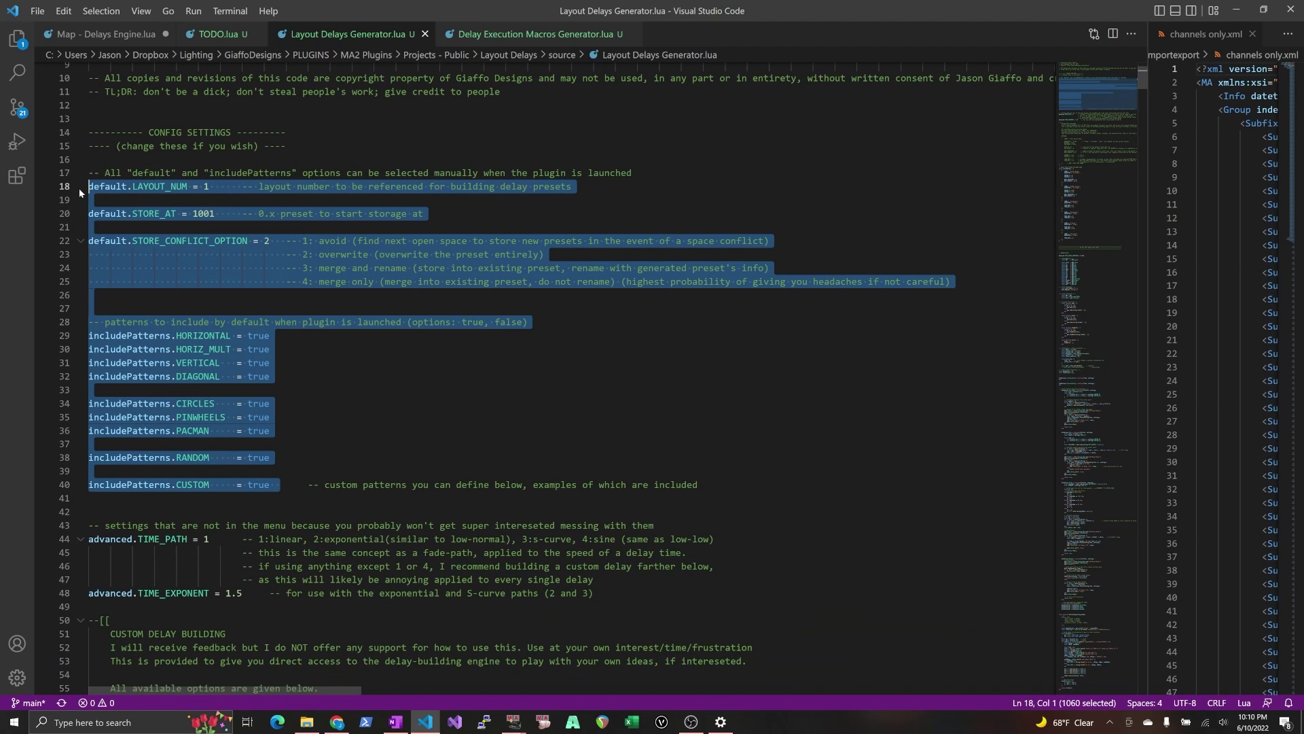
click(211, 188)
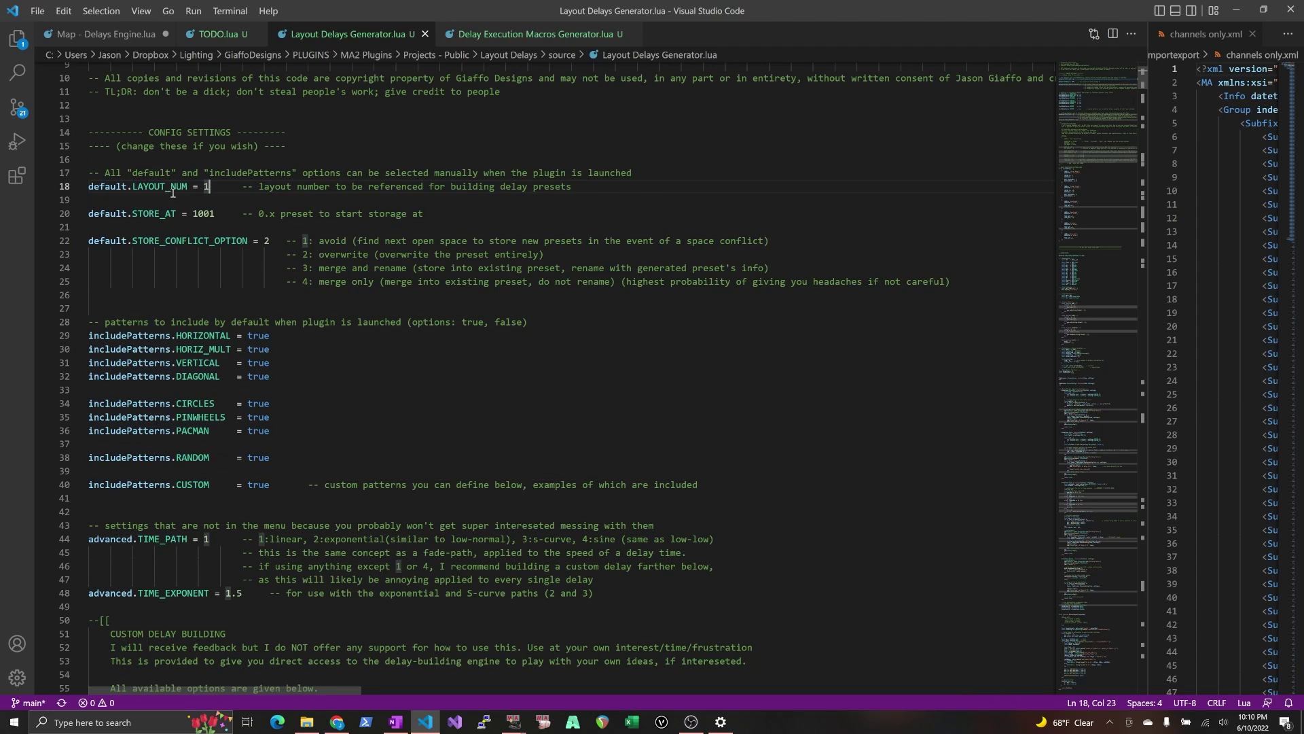
double_click(197, 214)
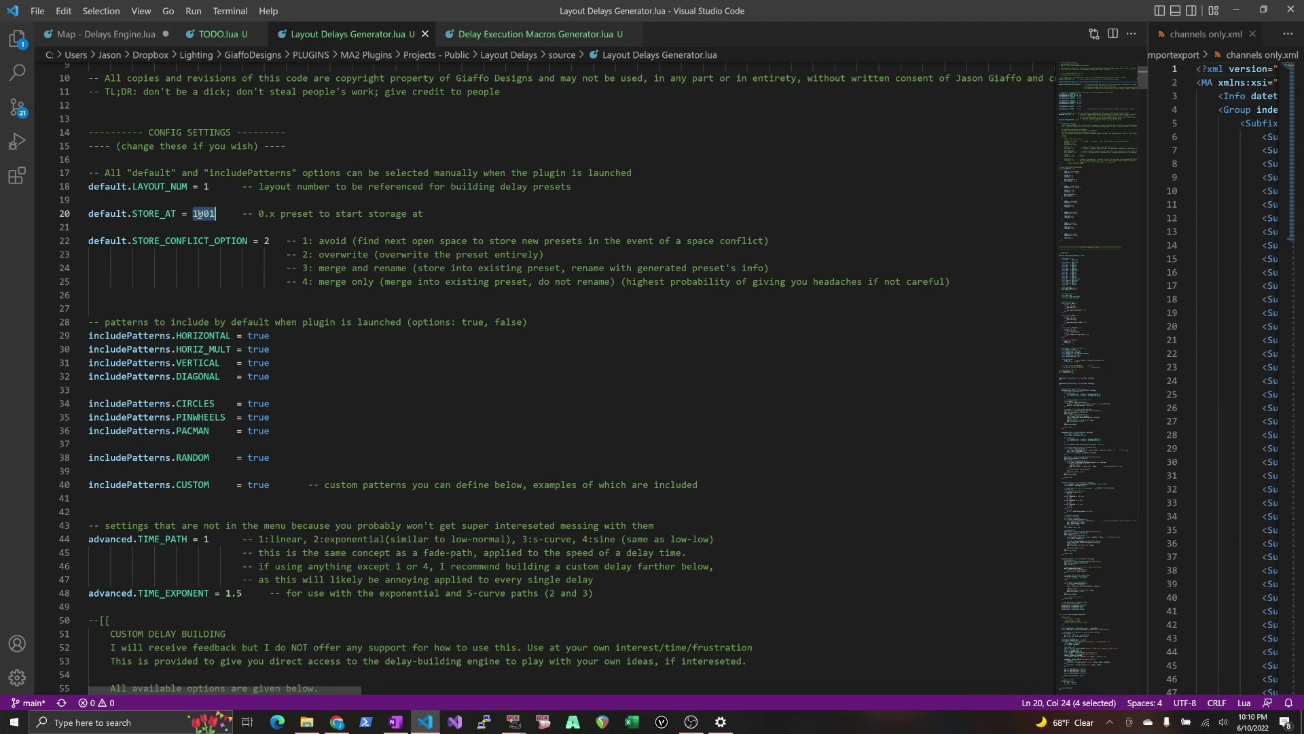
click(272, 242)
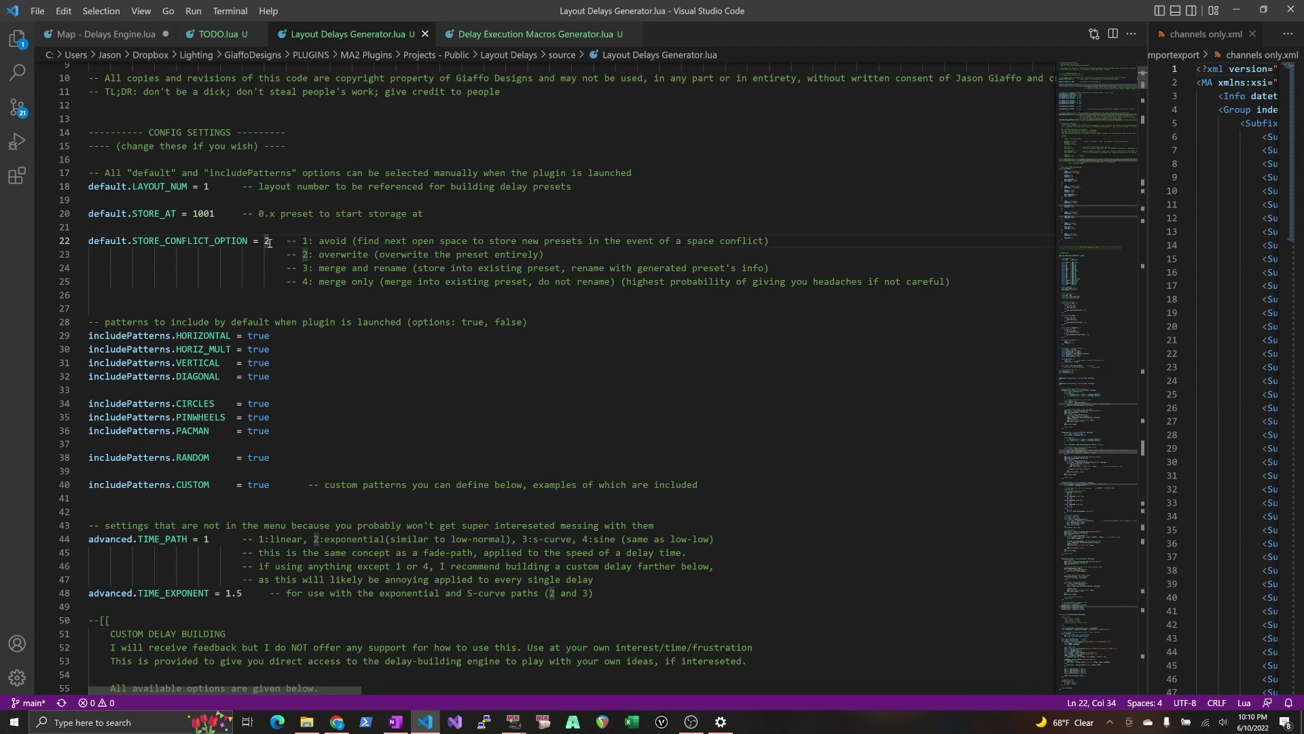
Examine the includePatterns true/false settings, from HORIZONTAL through CUSTOM, that determine which patterns are included by default.
scroll(274, 265, down, 2)
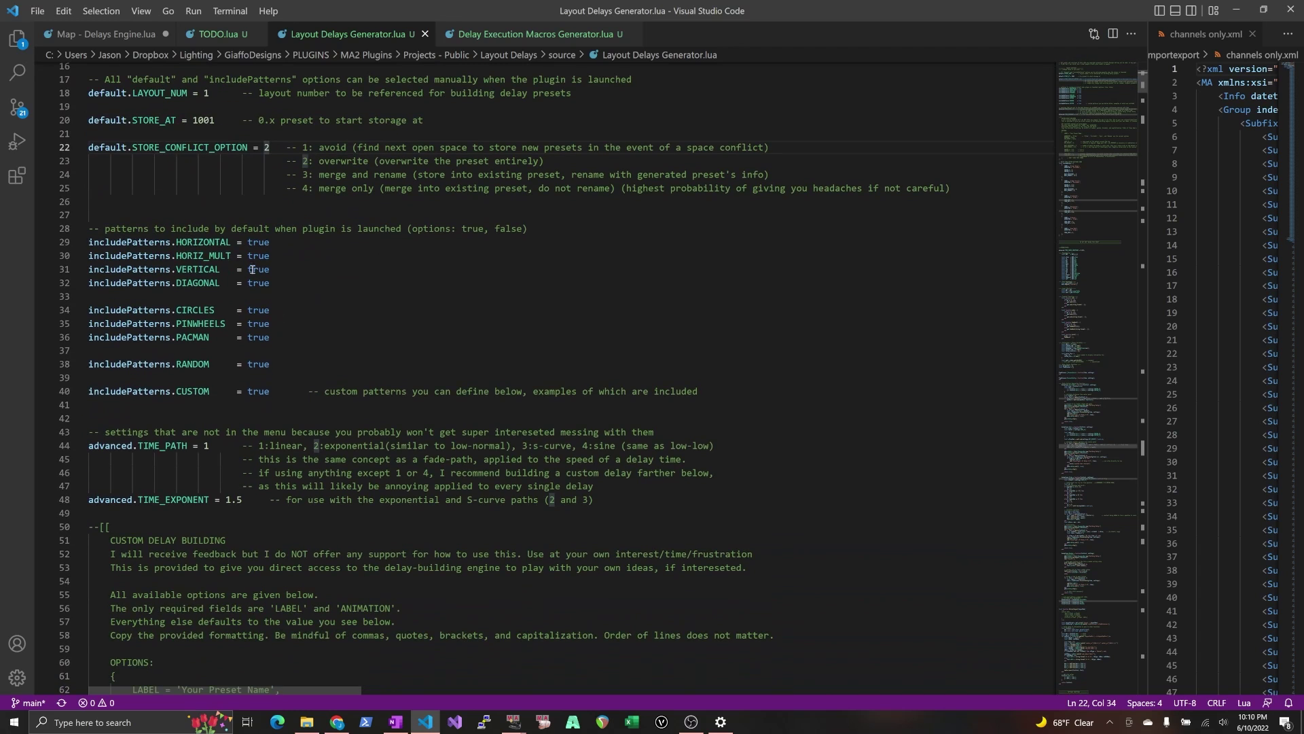
drag(254, 242, 264, 324)
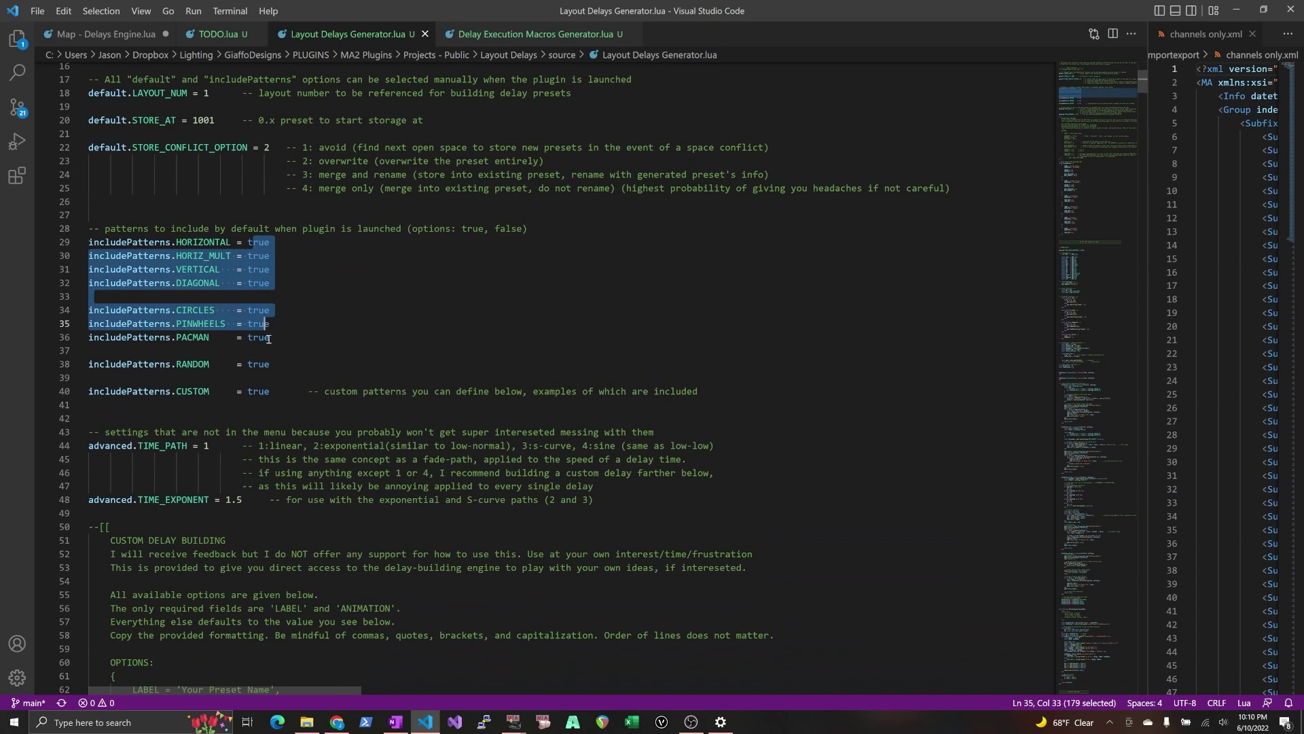
click(269, 338)
double_click(259, 392)
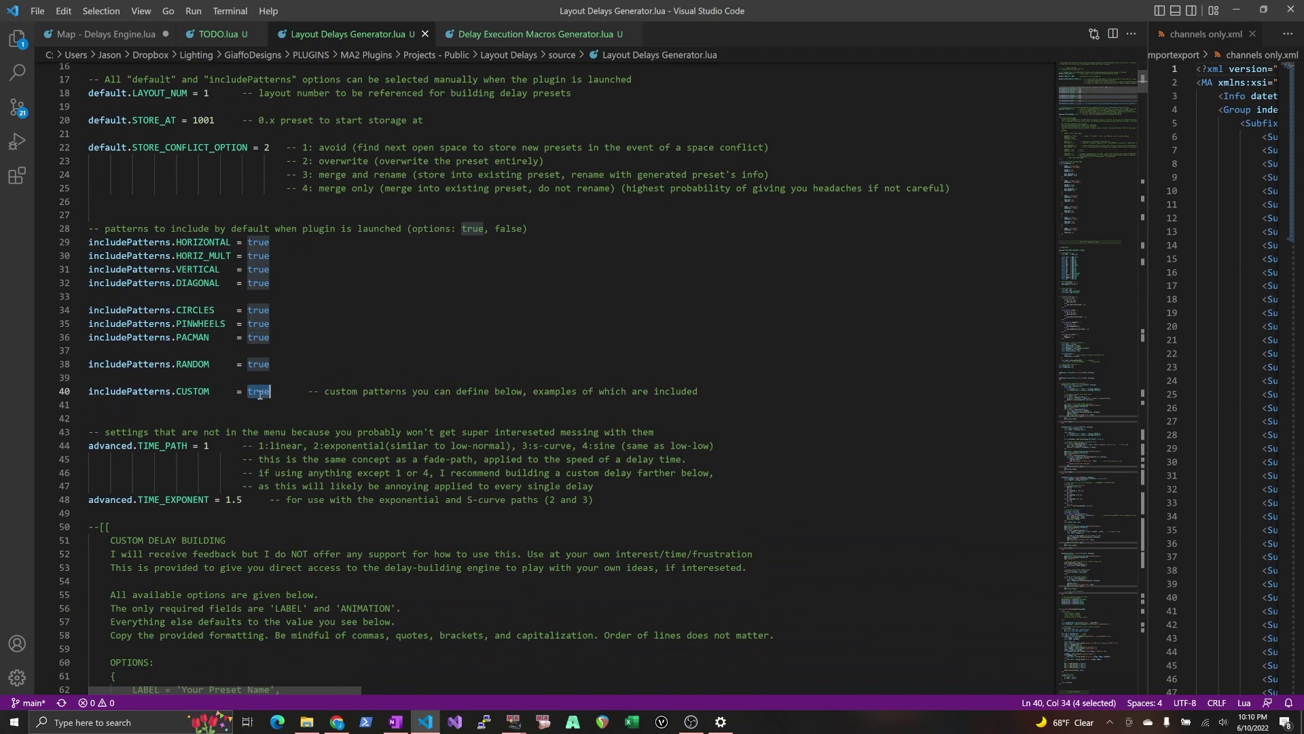
click(243, 391)
Examine the advanced TIME_PATH and TIME_EXPONENT settings and their explanatory comments.
scroll(184, 347, down, 3)
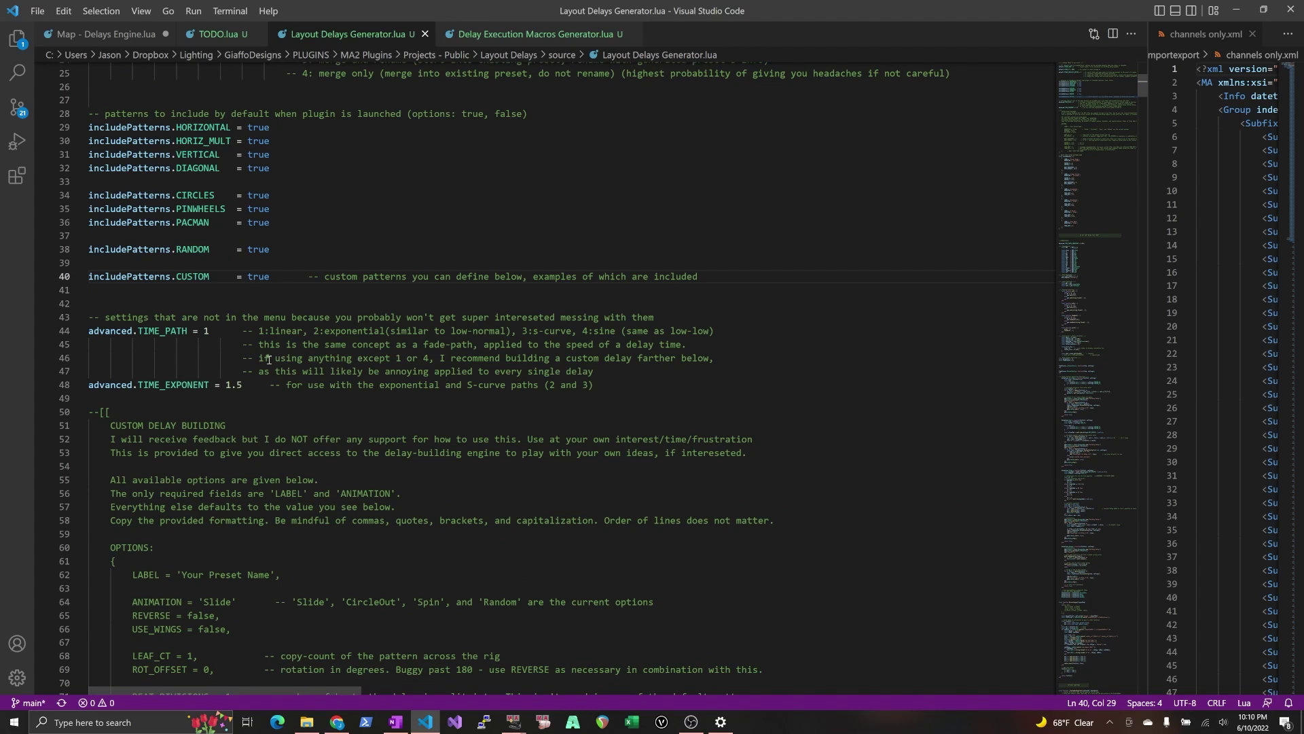
double_click(173, 331)
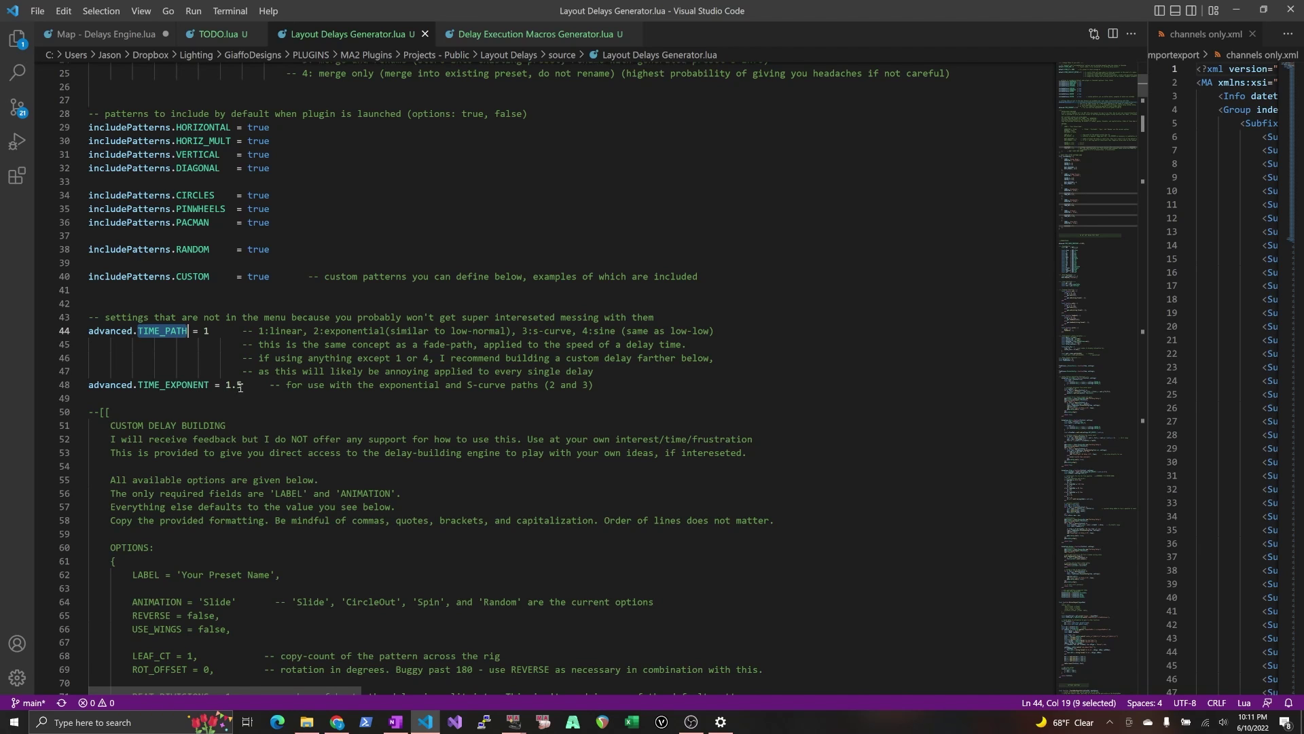
click(290, 348)
scroll(290, 348, down, 1)
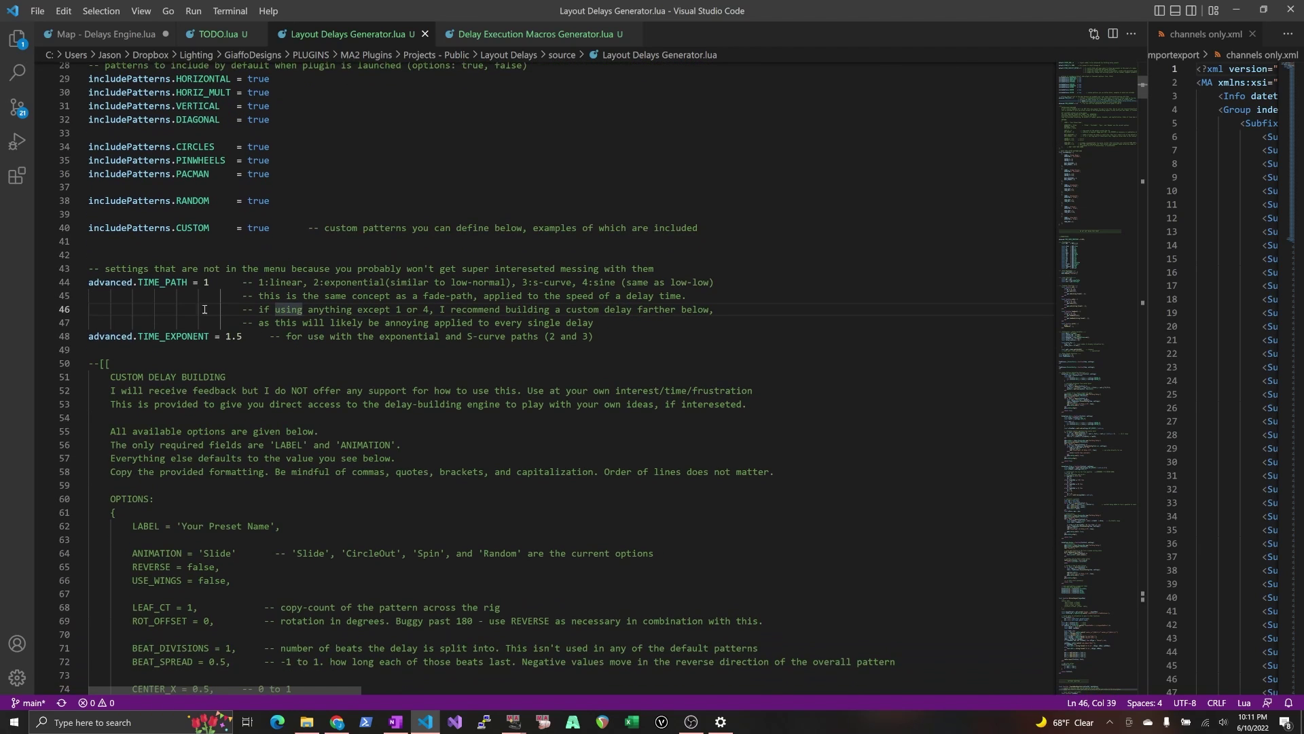
click(199, 282)
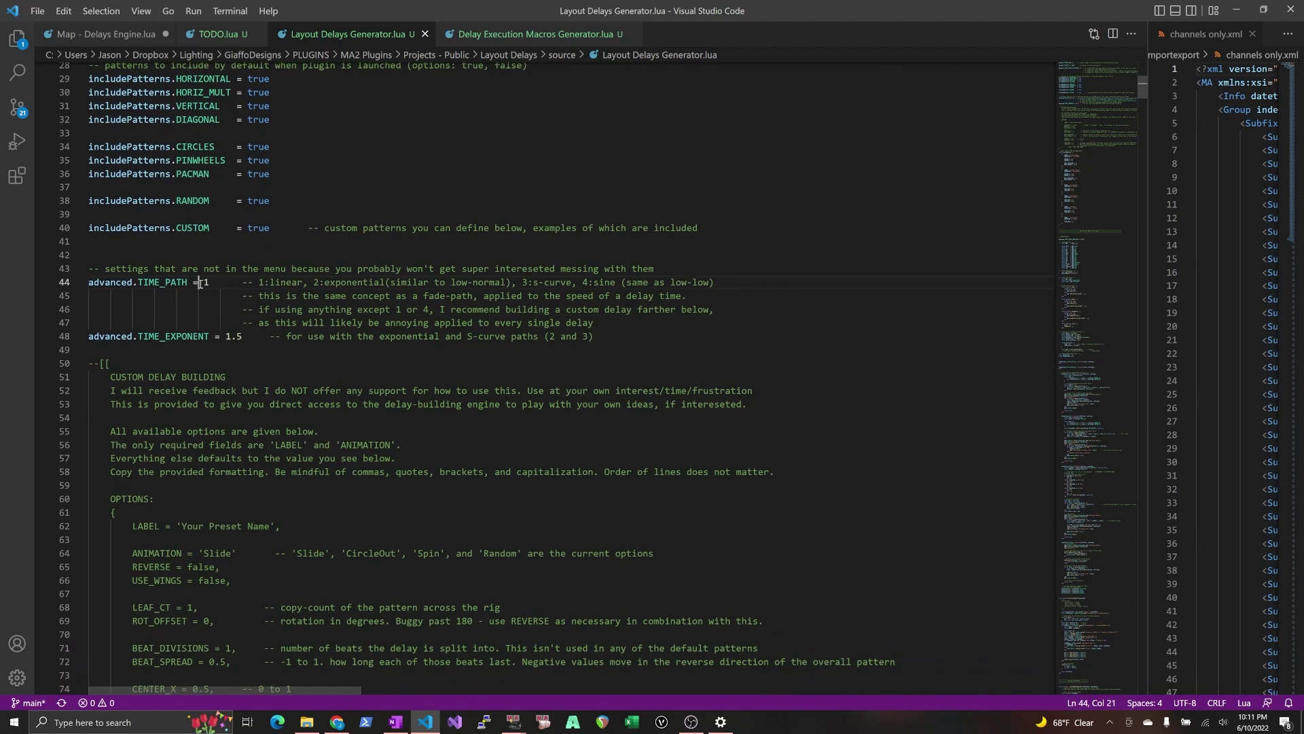
drag(204, 283, 249, 338)
click(250, 338)
Examine the CUSTOM DELAY BUILDING notes and highlight the whole OPTIONS template from LABEL to TIME_EXP.
scroll(424, 315, down, 1)
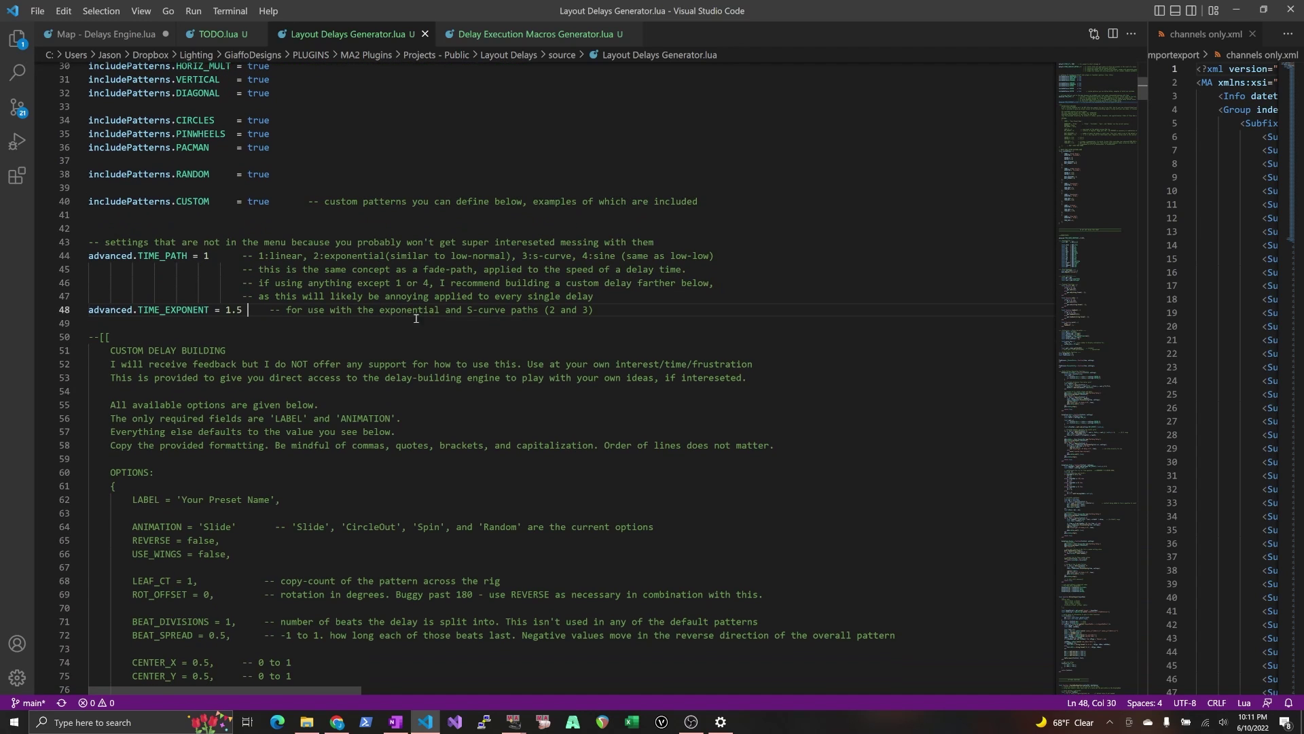
scroll(367, 327, down, 13)
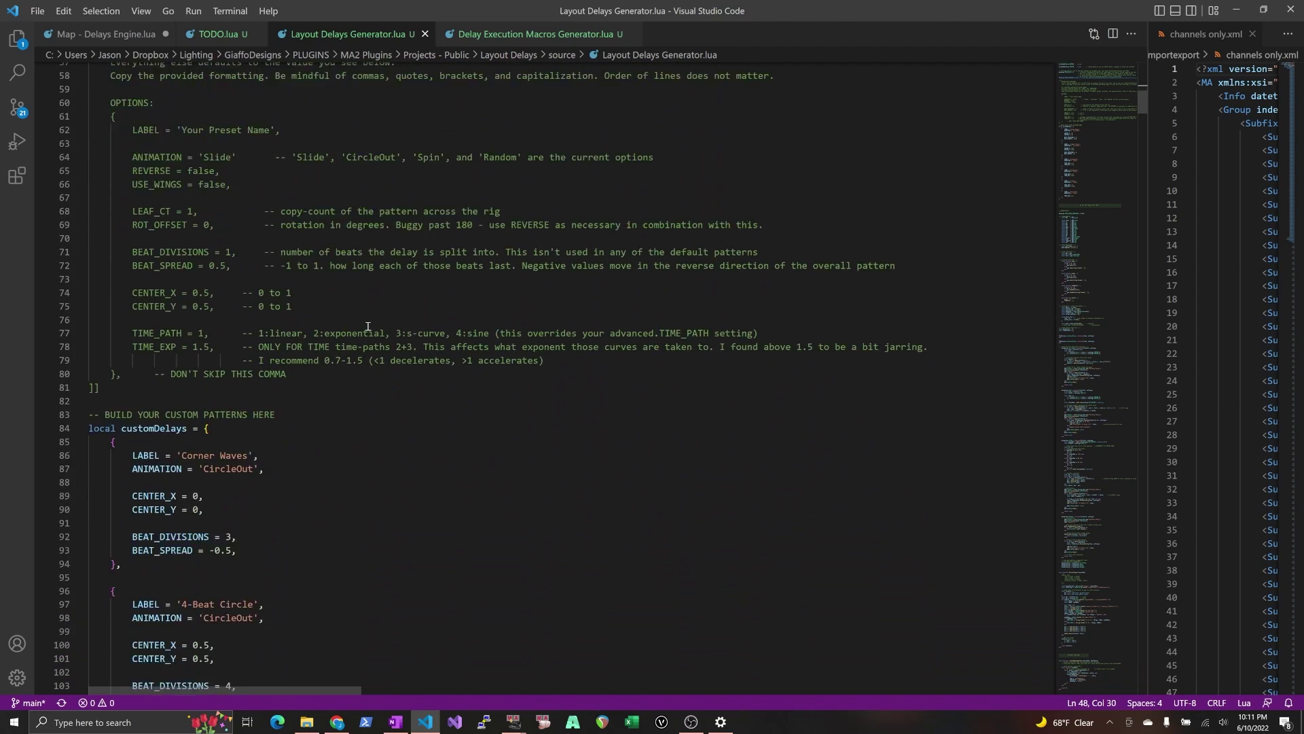
scroll(367, 327, up, 4)
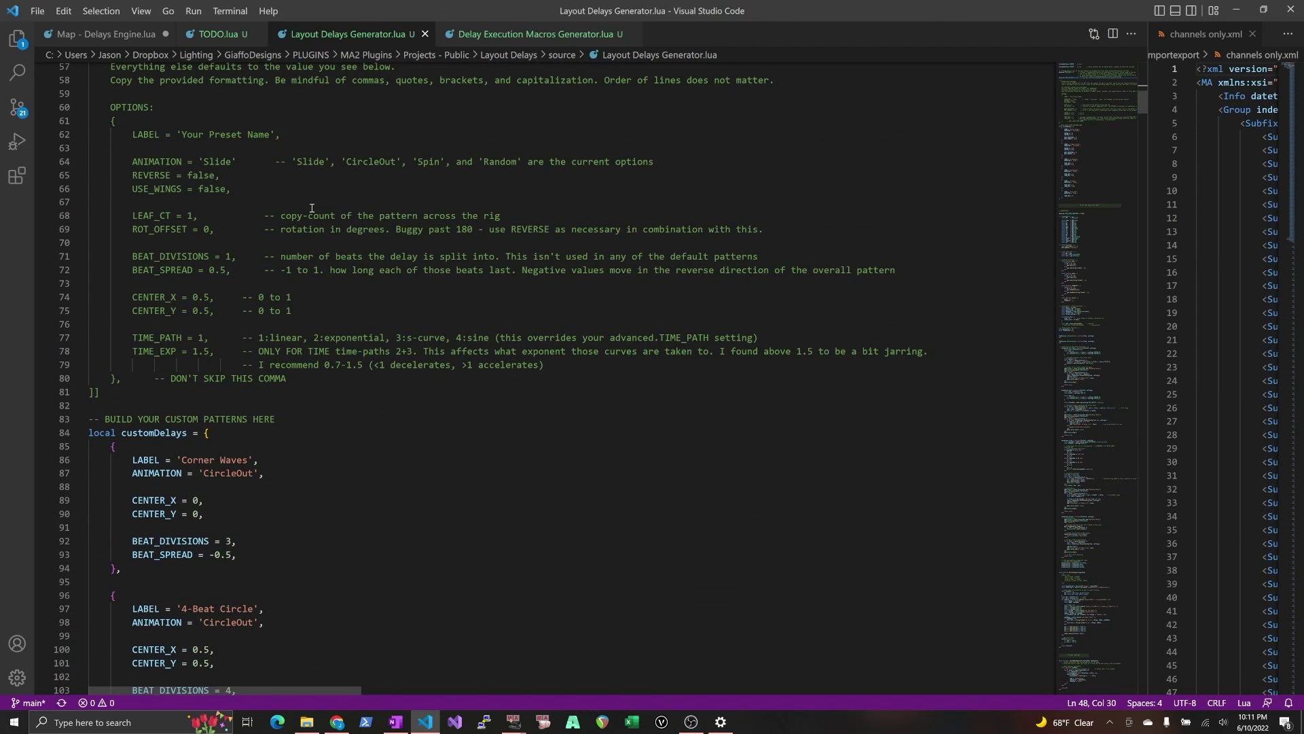
scroll(224, 160, up, 3)
scroll(222, 160, up, 1)
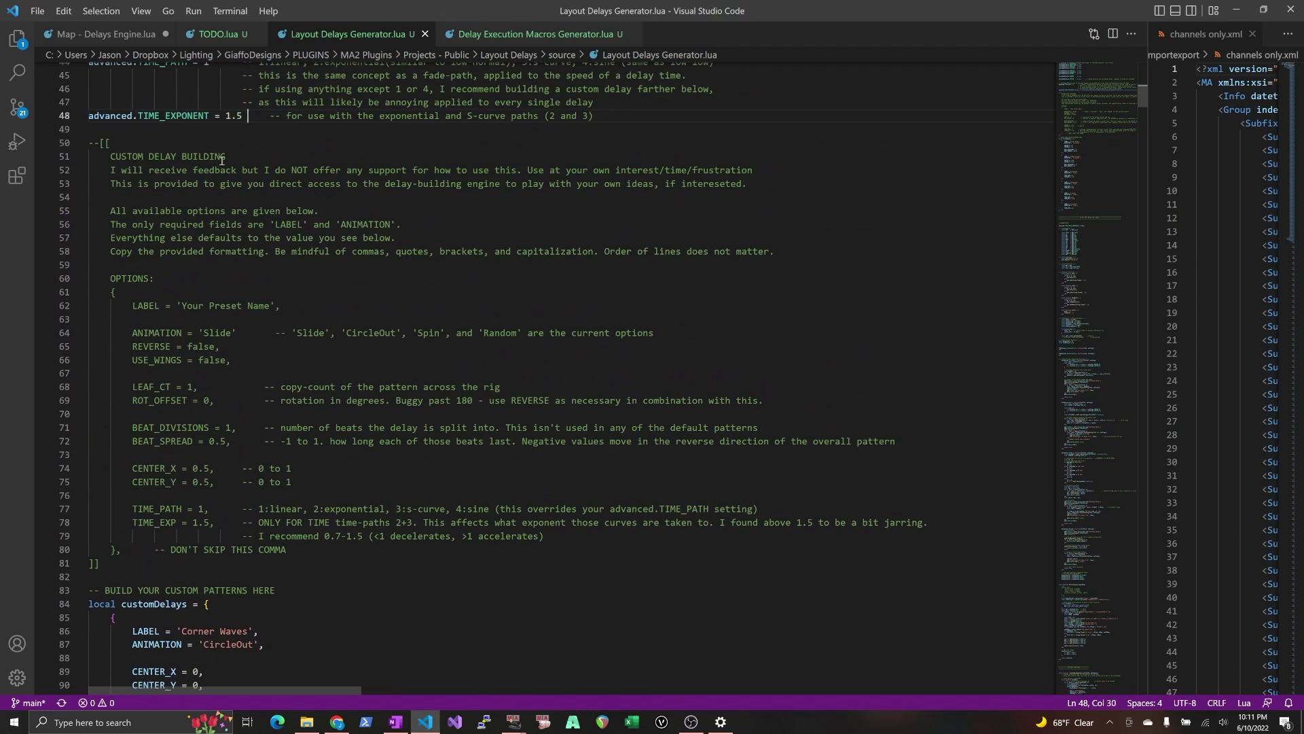
drag(102, 292, 329, 547)
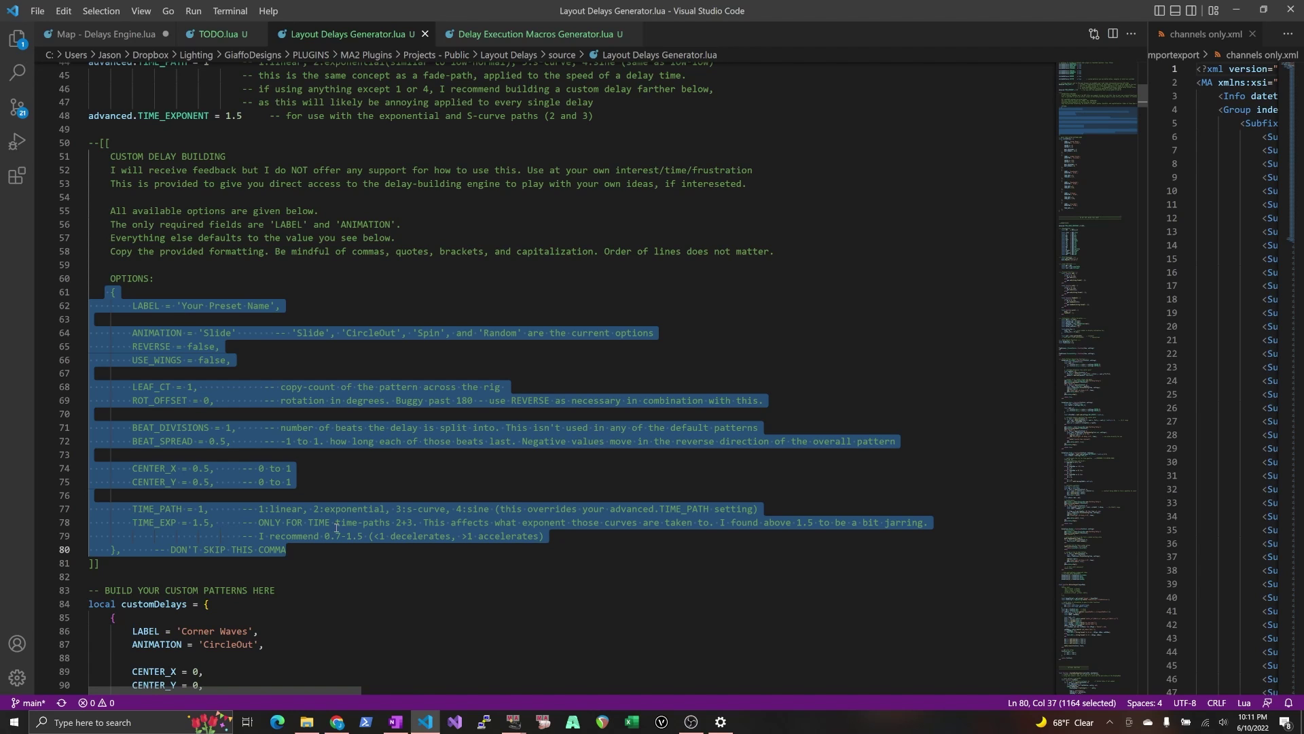
click(333, 523)
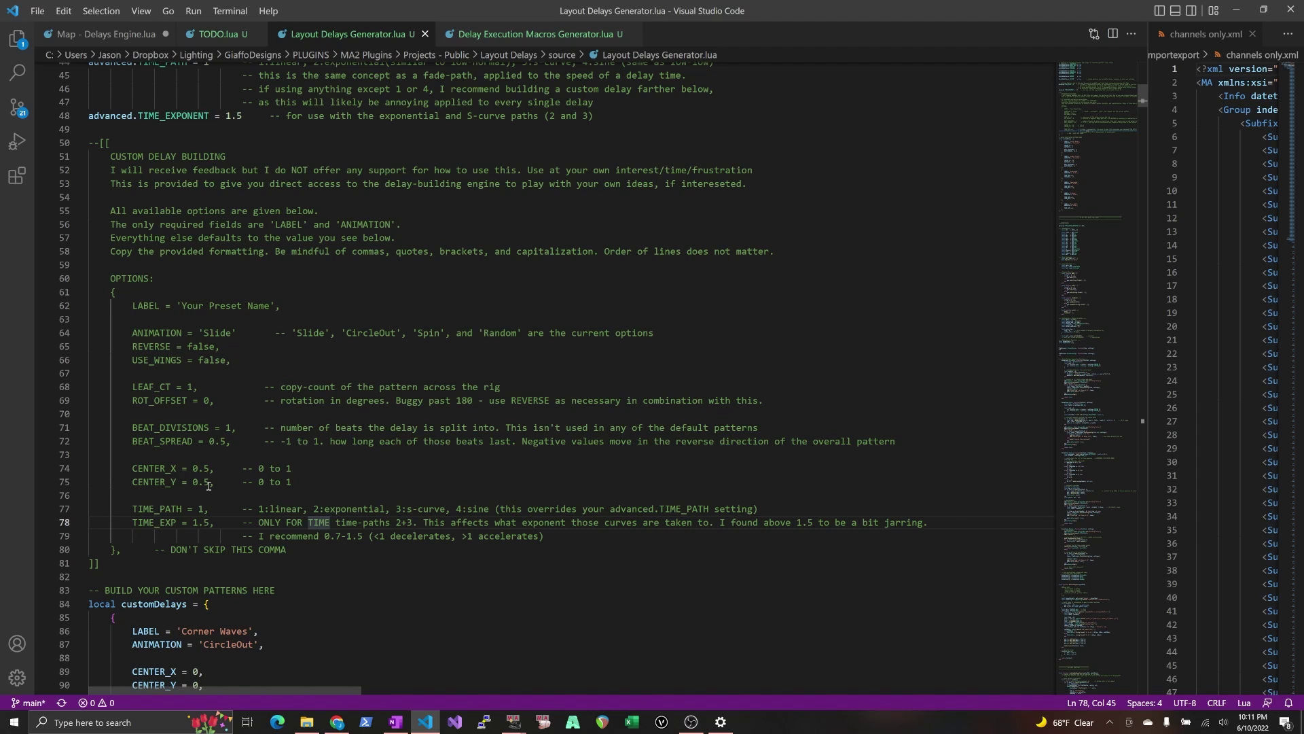
Examine the comments explaining the custom delay options, including LEAF_CT, BEAT_DIVISIONS, BEAT_SPREAD, CENTER_X, CENTER_Y and TIME_PATH.
scroll(209, 485, down, 1)
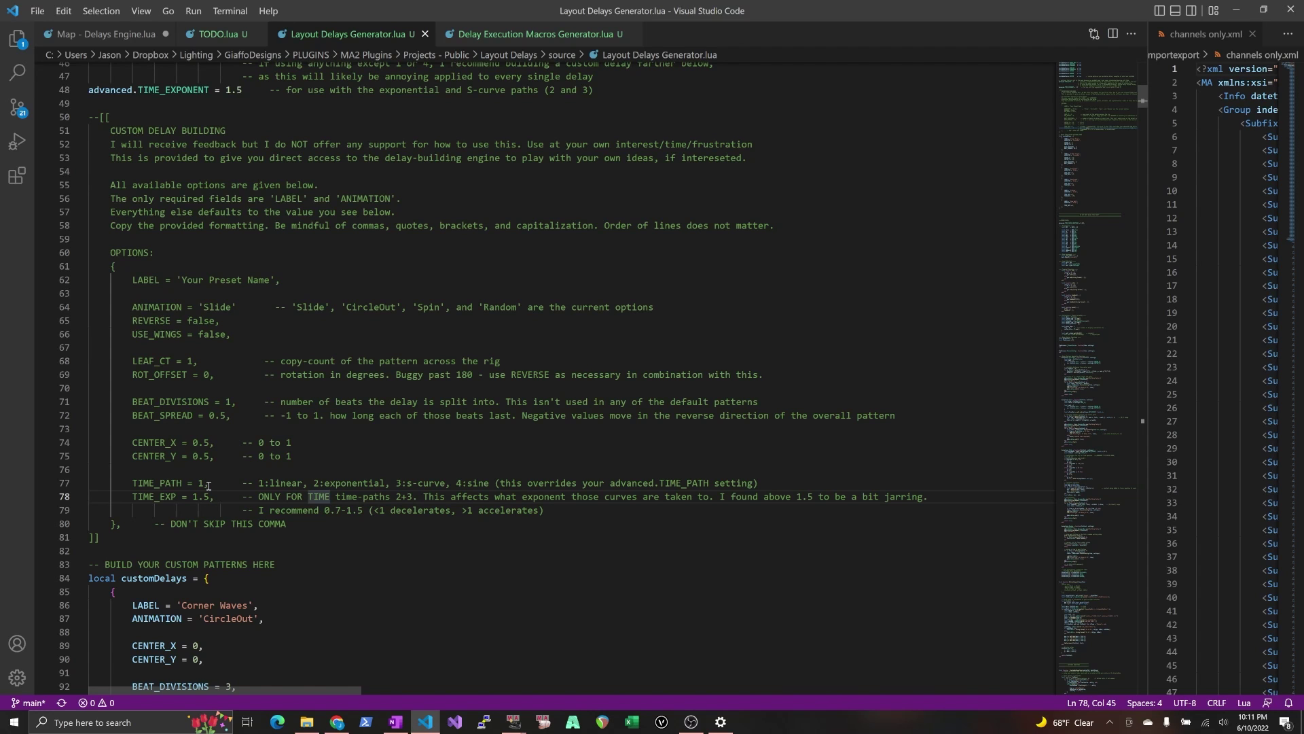
scroll(208, 486, down, 1)
scroll(218, 496, up, 2)
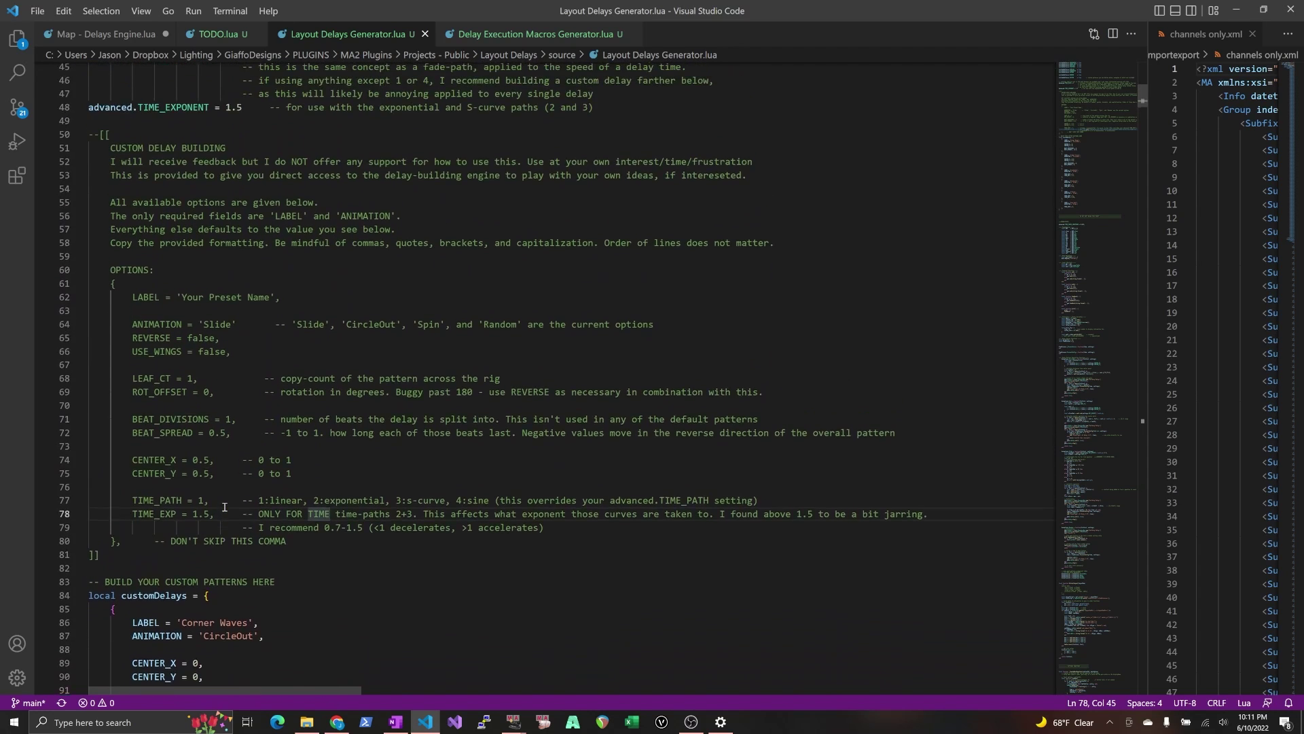
scroll(224, 507, up, 1)
scroll(224, 507, down, 4)
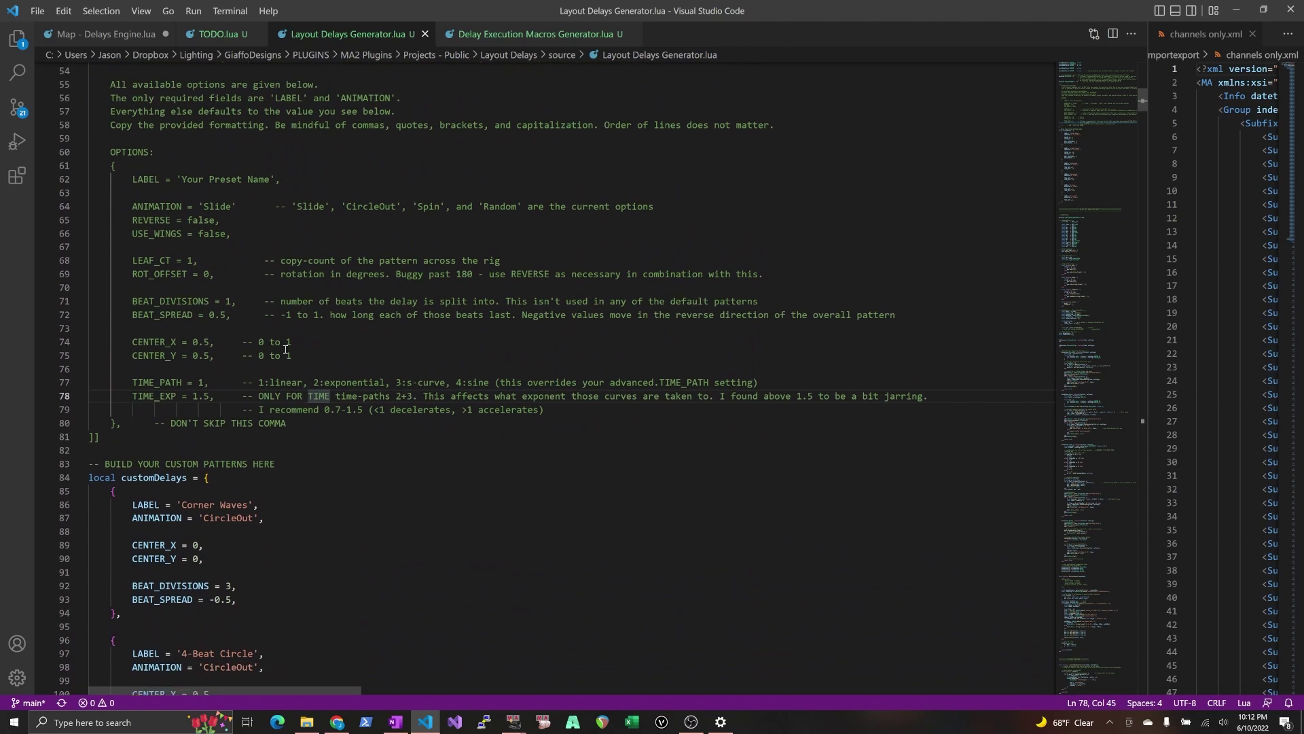
scroll(284, 343, up, 1)
scroll(284, 171, up, 2)
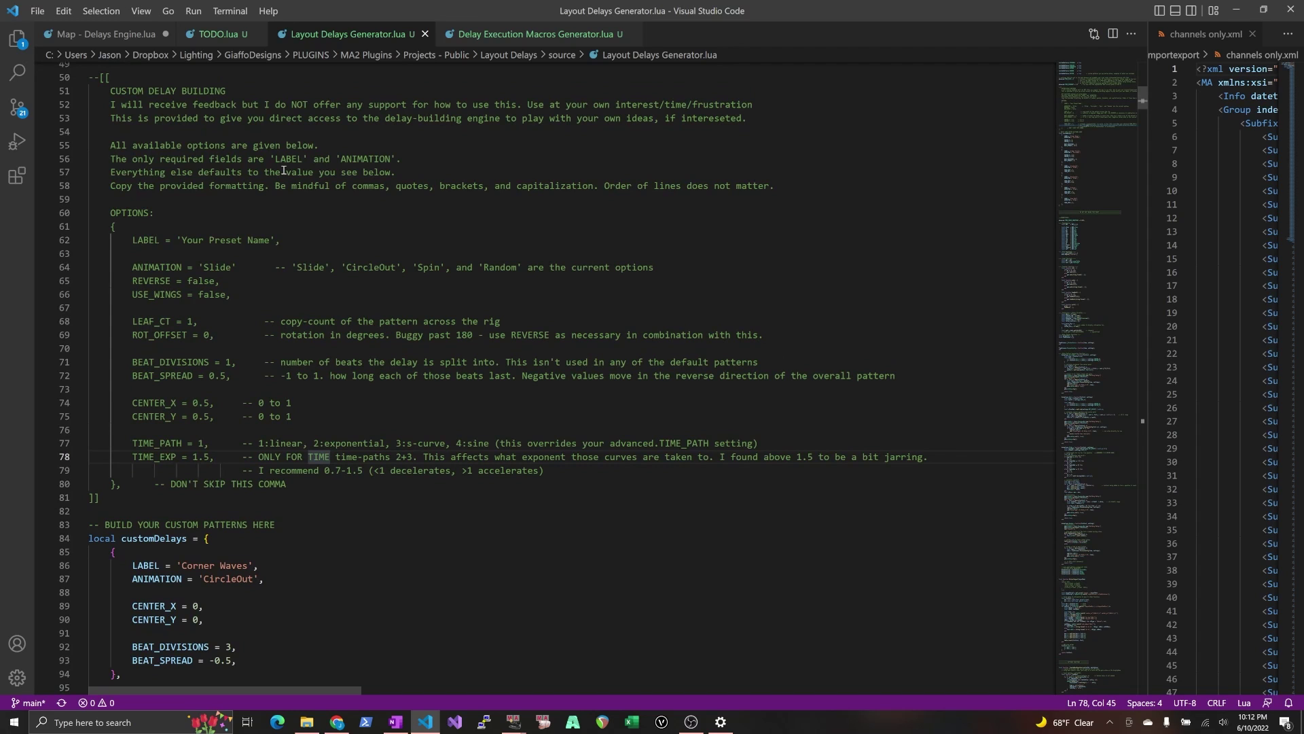
Compare the OPTIONS template with the first example patterns in the customDelays table below it.
scroll(259, 361, down, 4)
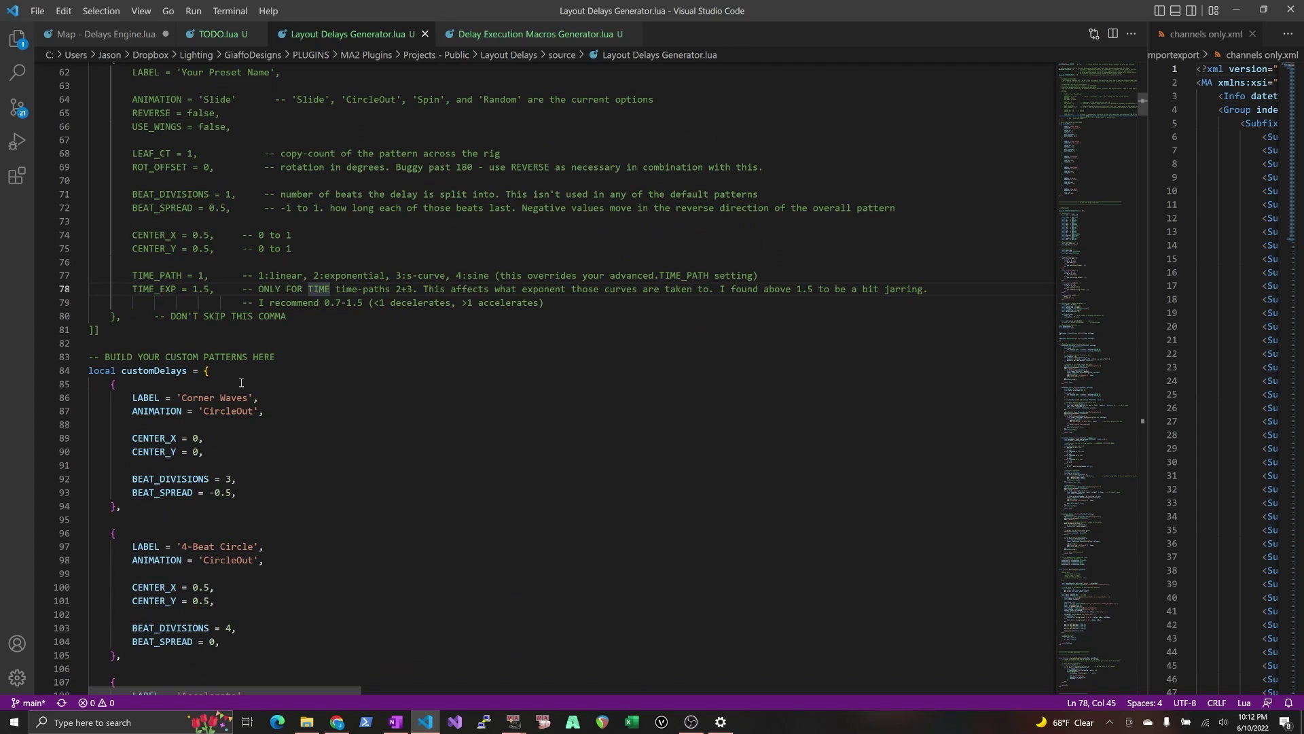
scroll(241, 383, up, 5)
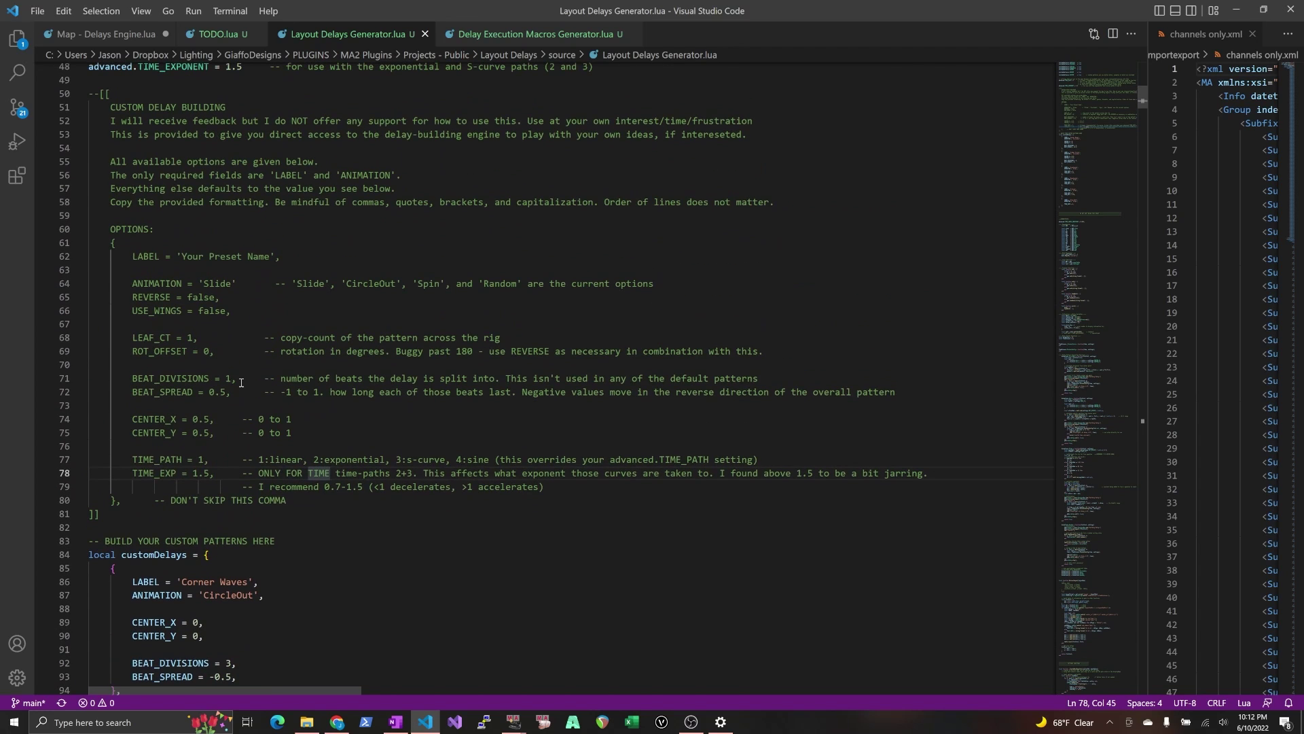
scroll(242, 382, up, 1)
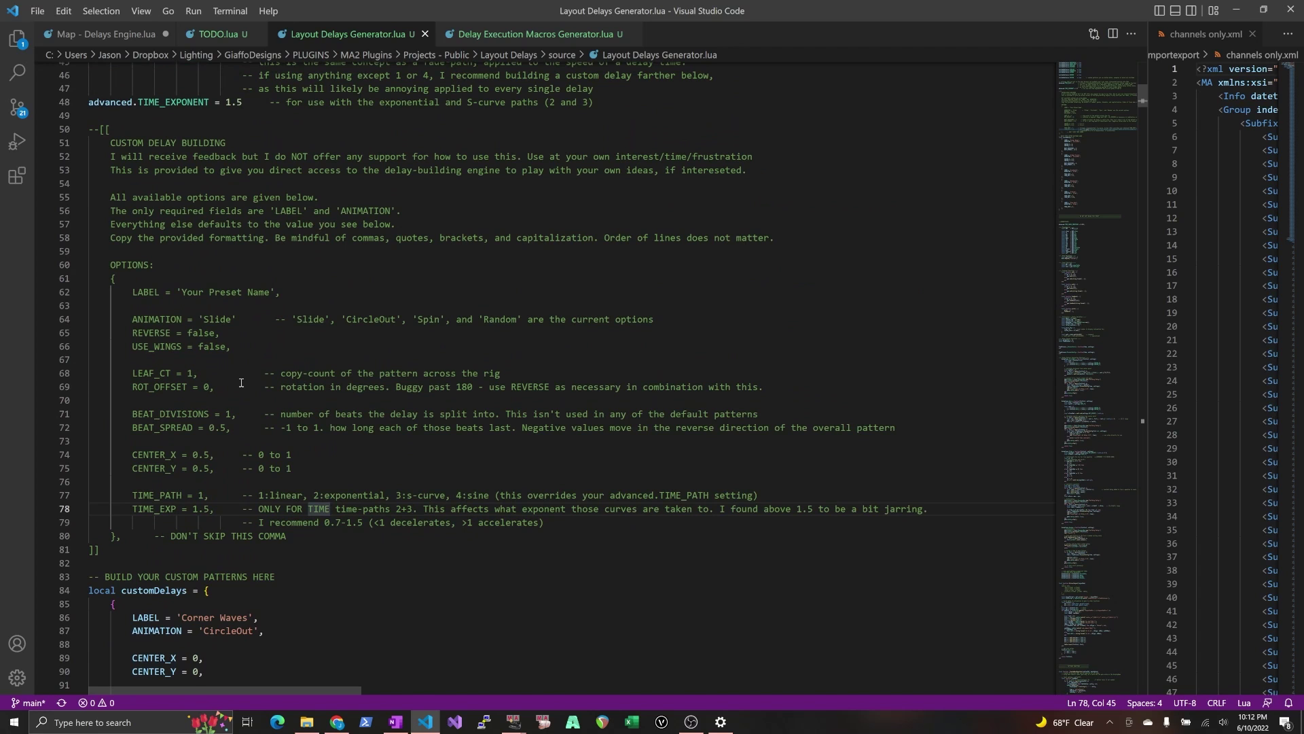
scroll(241, 382, down, 4)
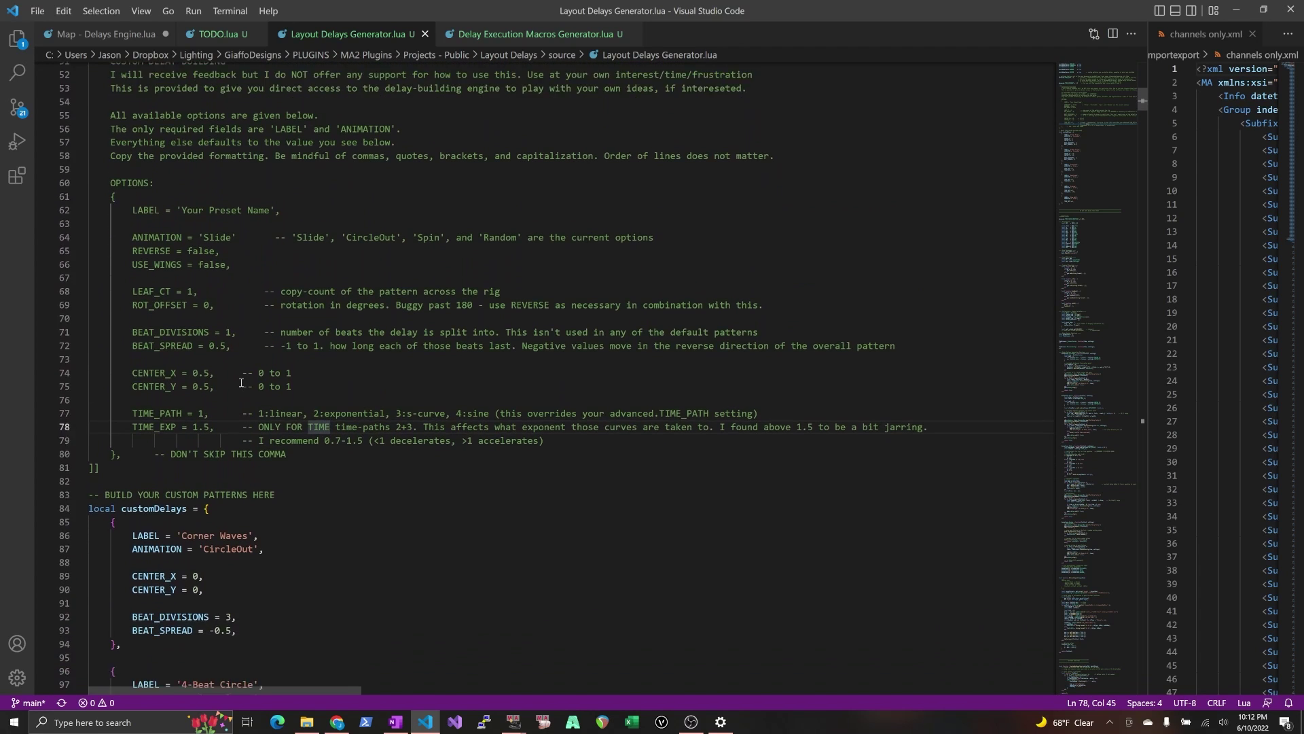
scroll(241, 382, down, 2)
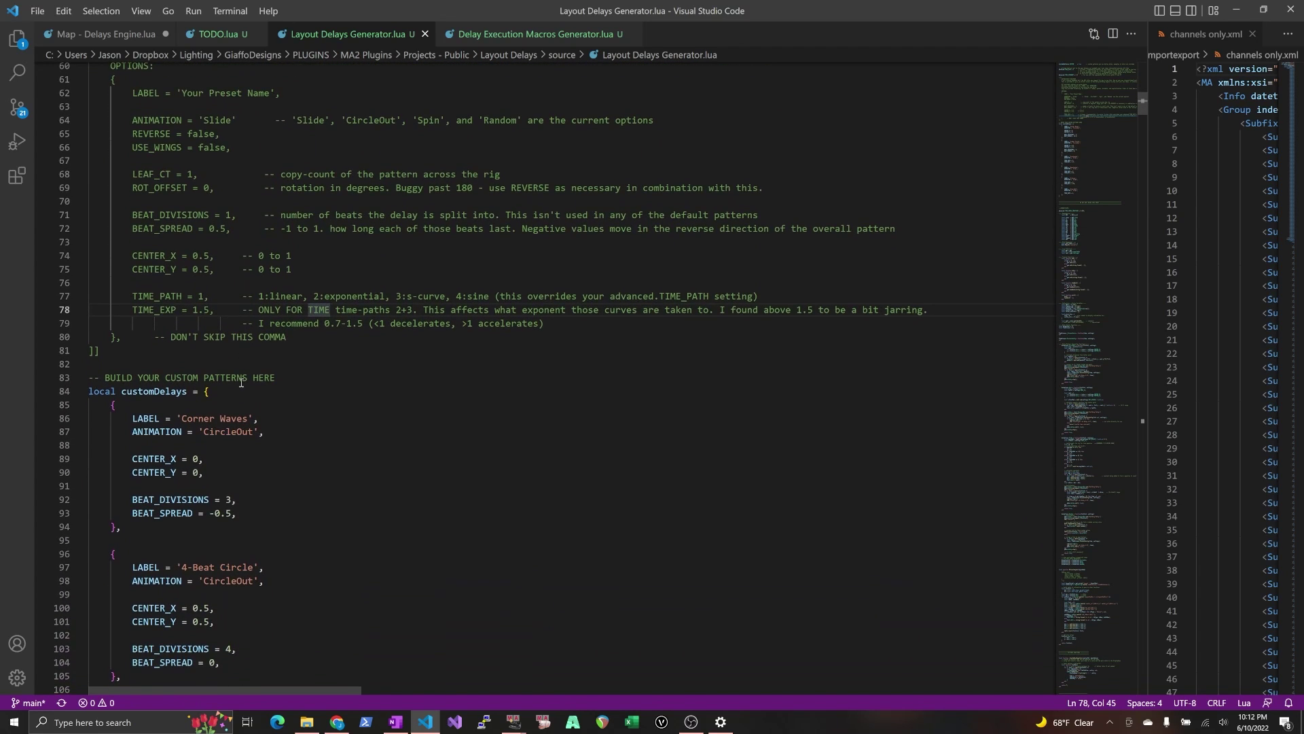
scroll(242, 383, down, 1)
scroll(241, 383, down, 2)
scroll(265, 270, up, 5)
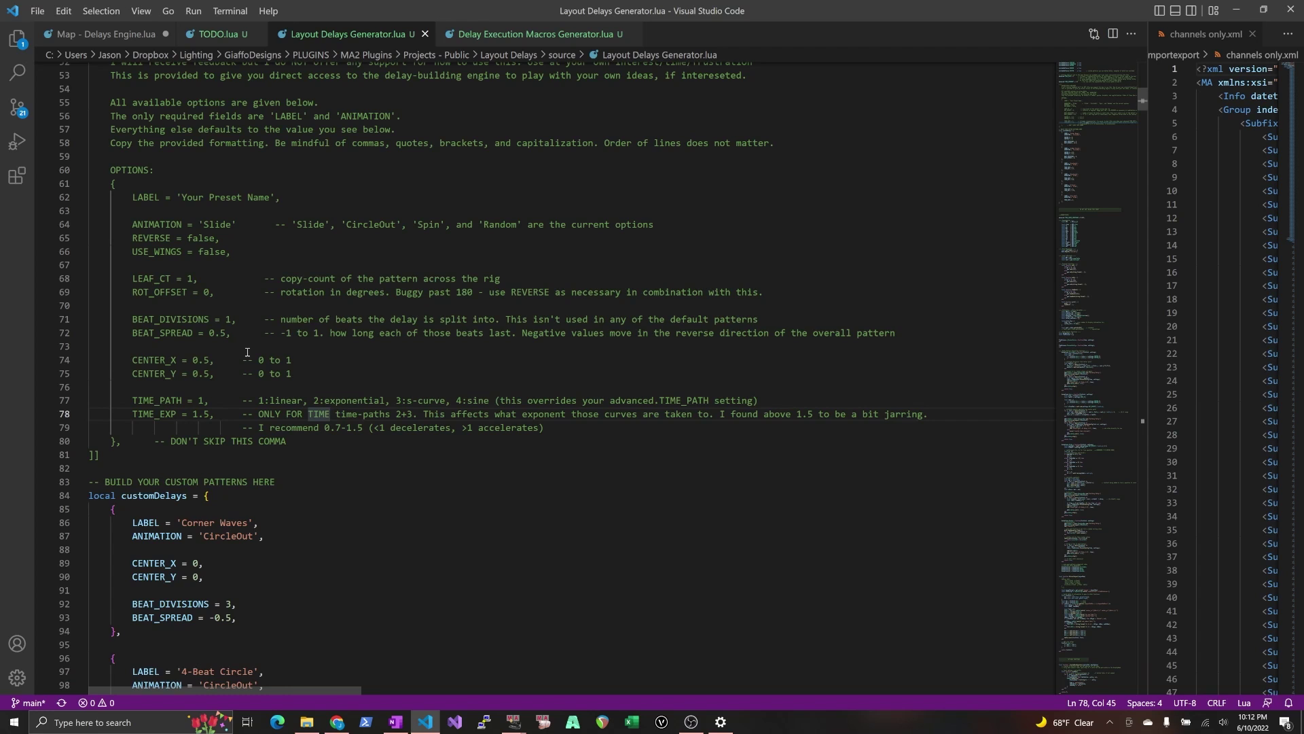
scroll(247, 352, down, 3)
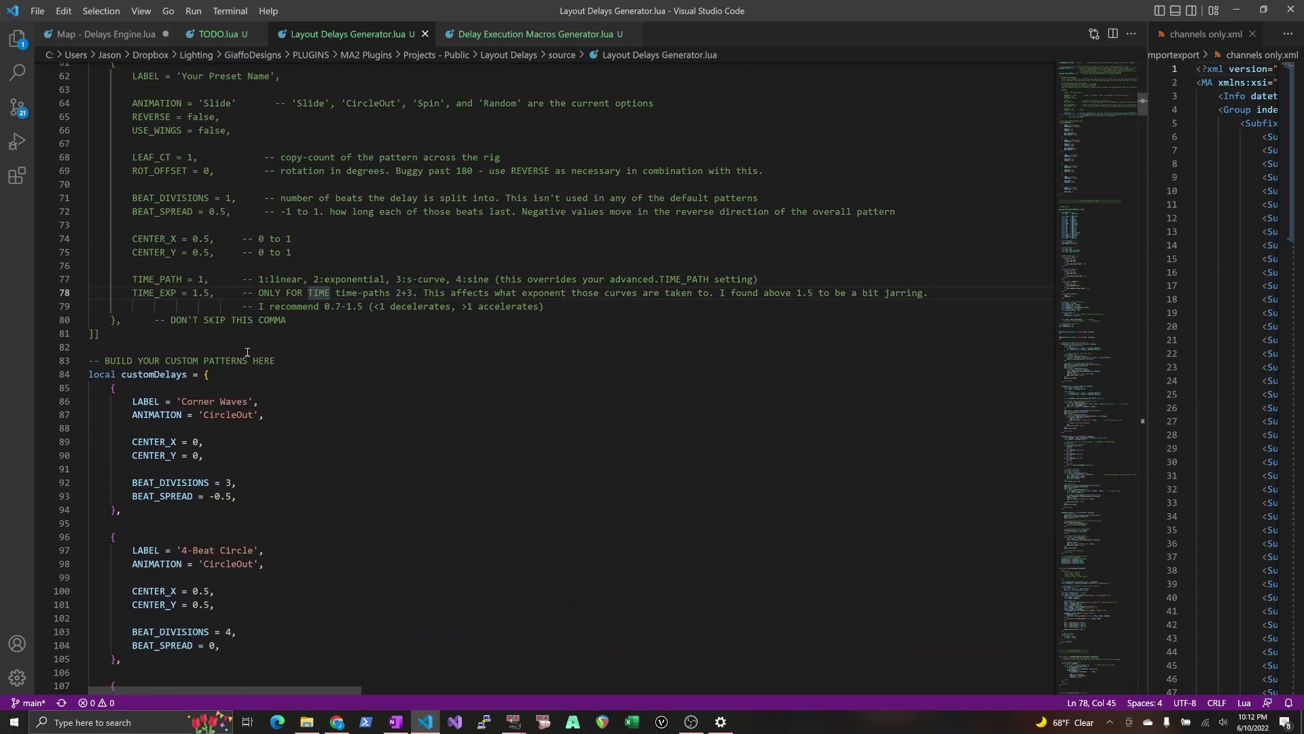
Return to the includePatterns settings and highlight the built-in patterns from HORIZ_MULT to RANDOM.
scroll(247, 352, up, 12)
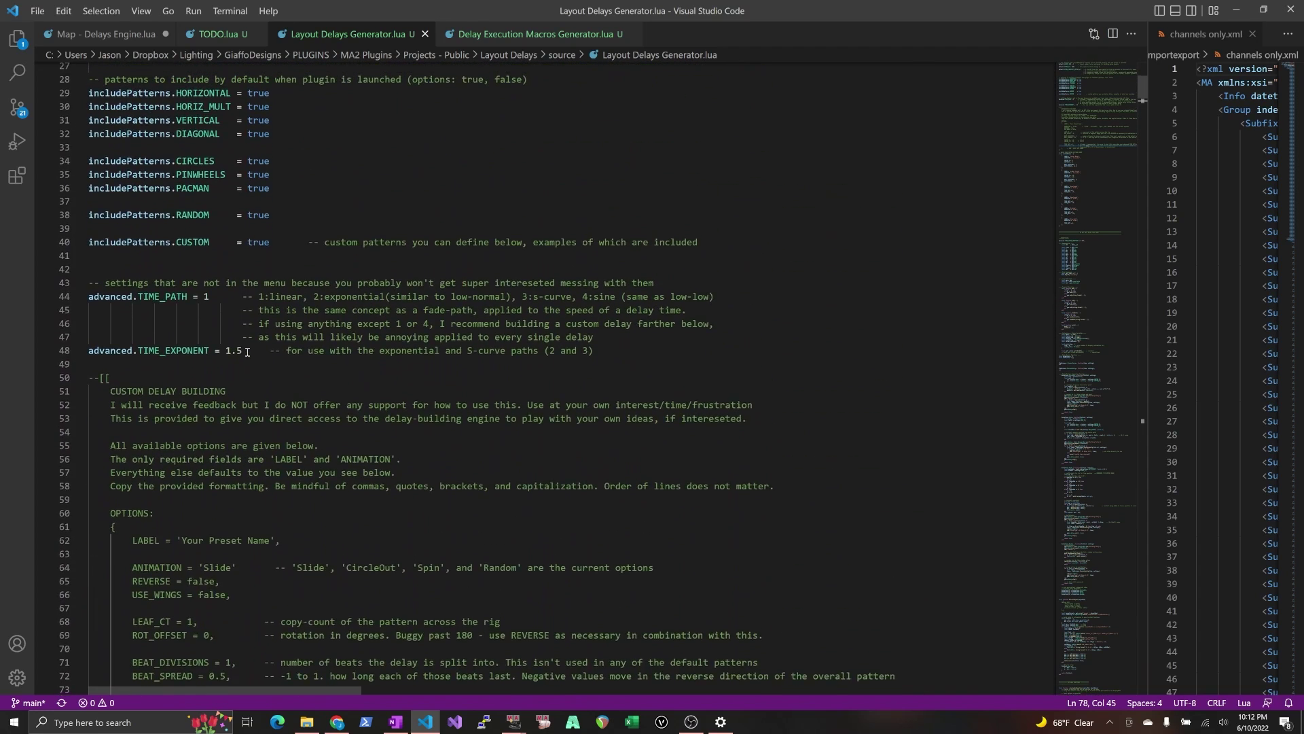
scroll(247, 352, up, 2)
drag(270, 297, 100, 188)
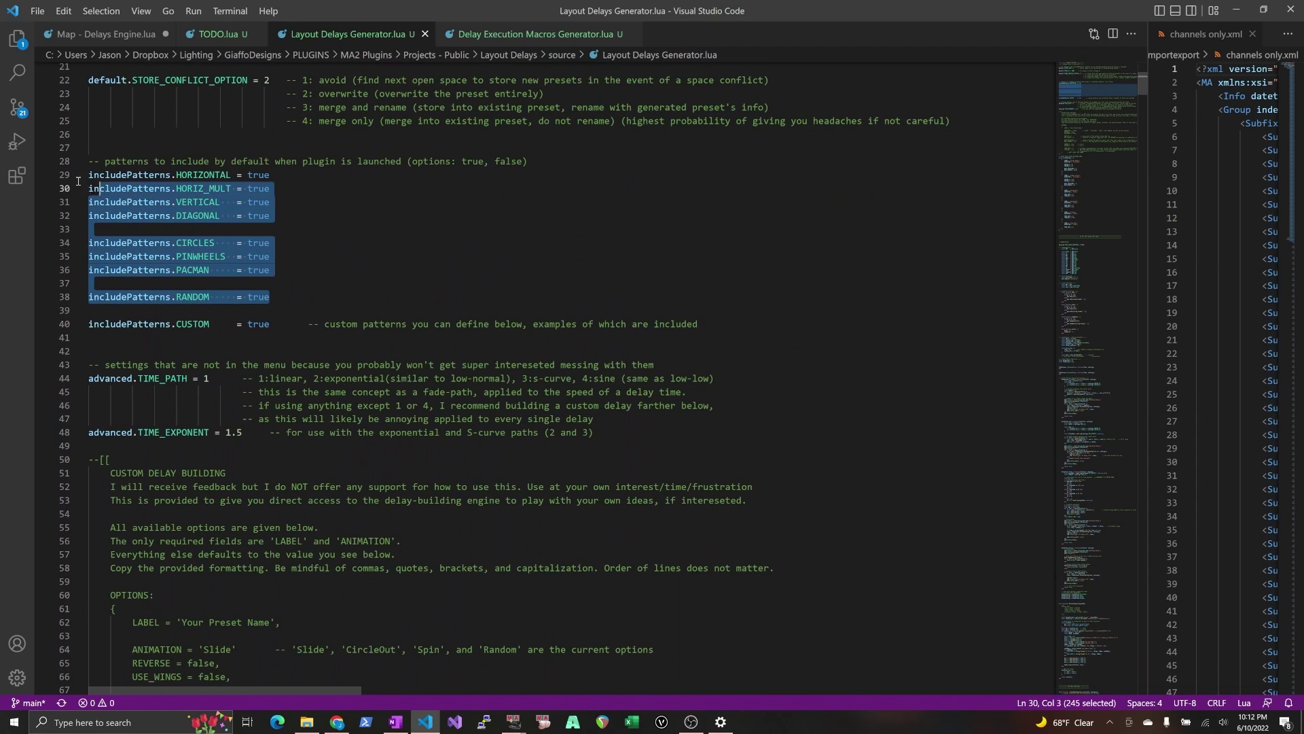
click(282, 295)
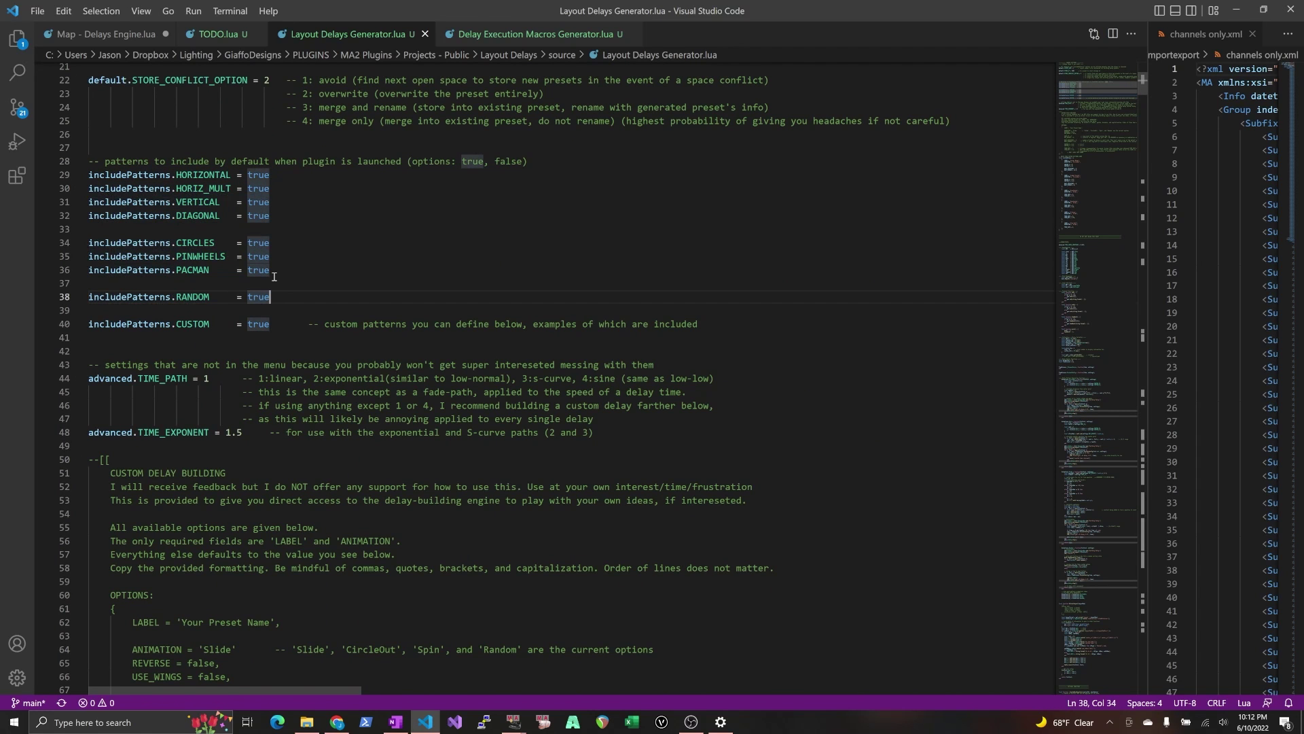
Examine the example customDelays entries, from Corner Waves and 4-Beat Circle through Accelerate, Decelerate and S-Curve.
scroll(275, 276, down, 16)
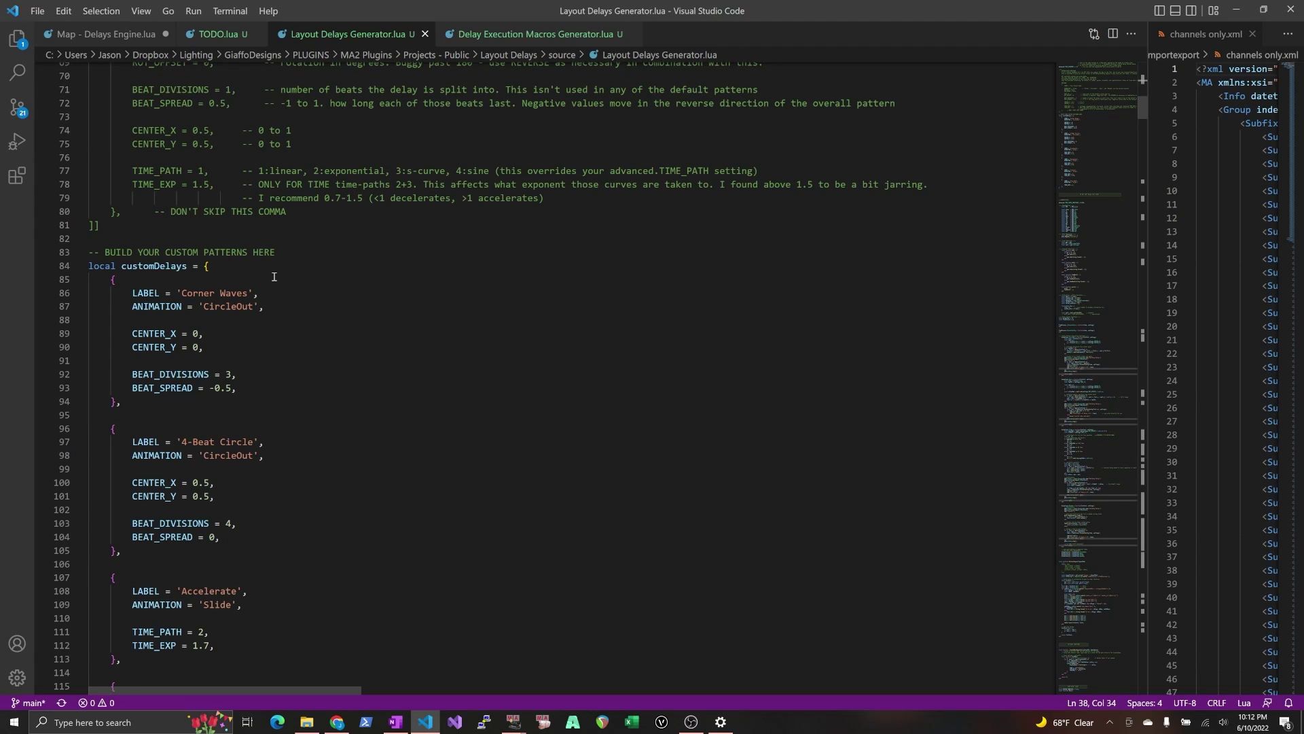
scroll(273, 276, up, 20)
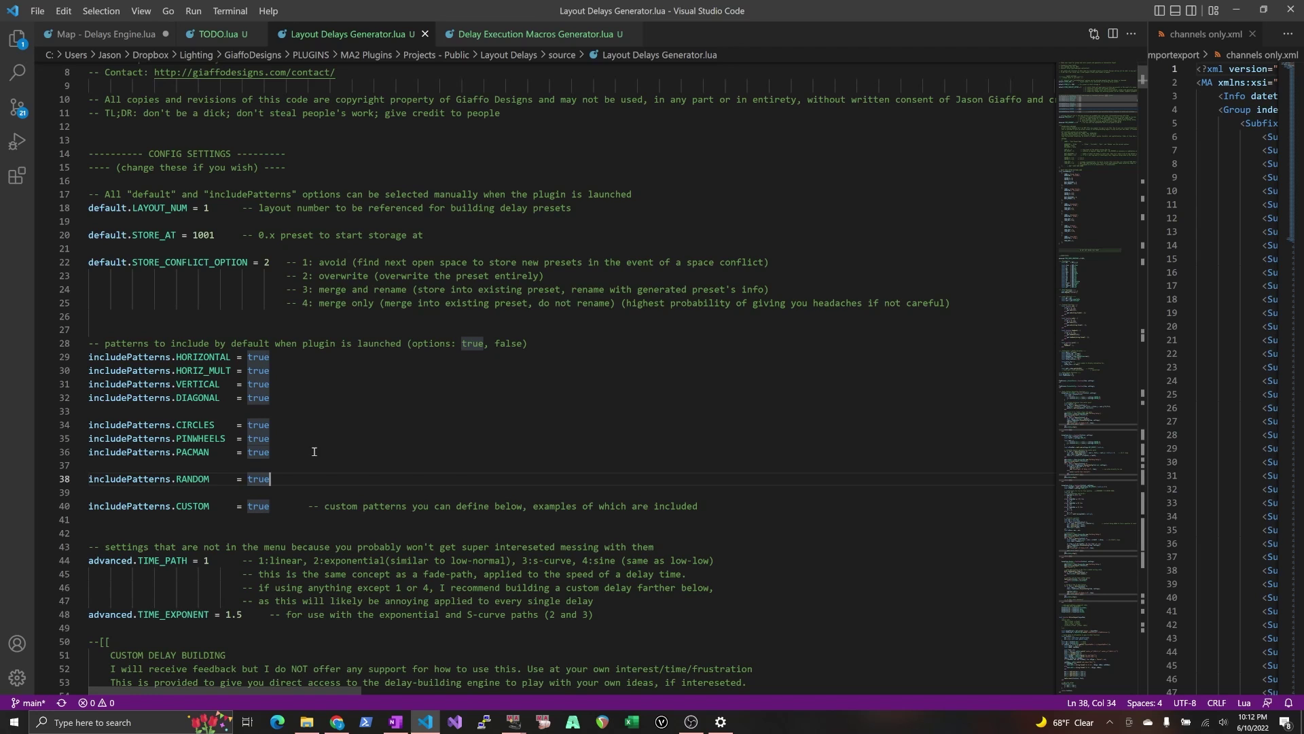
scroll(314, 452, down, 17)
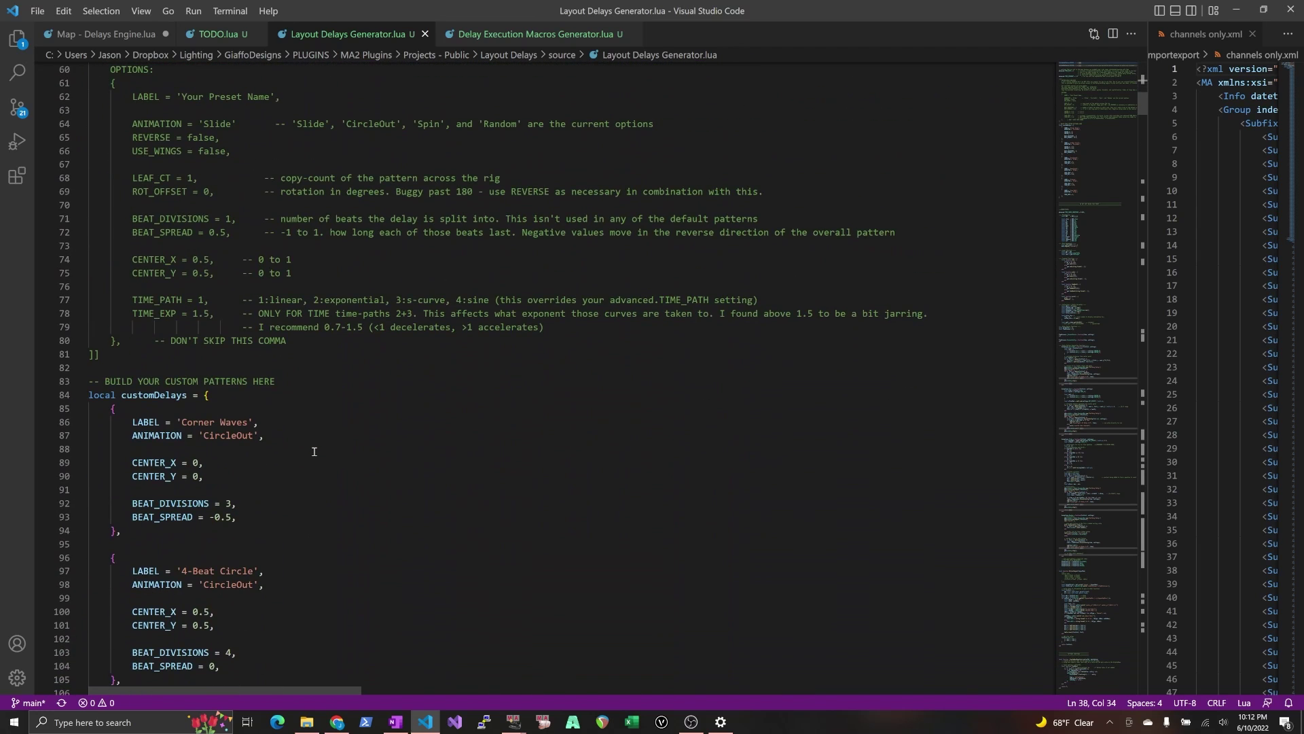
scroll(284, 477, down, 6)
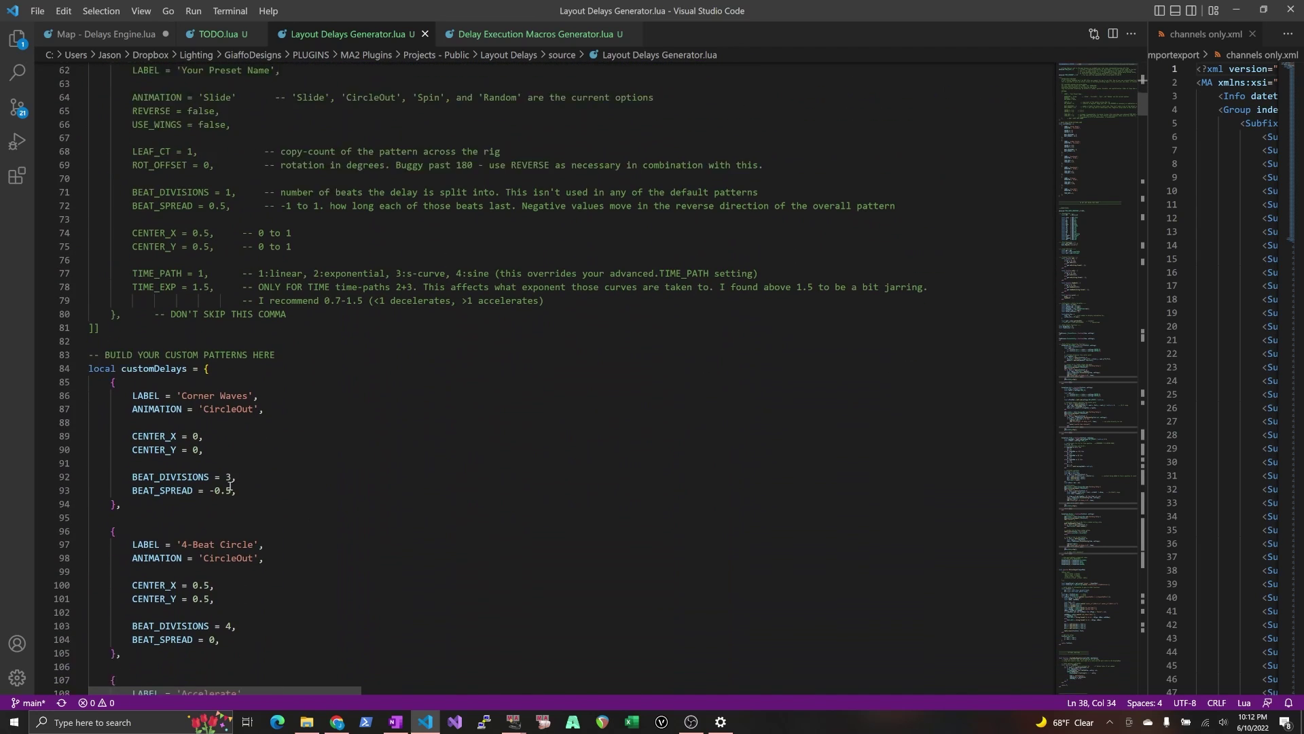
scroll(229, 485, down, 4)
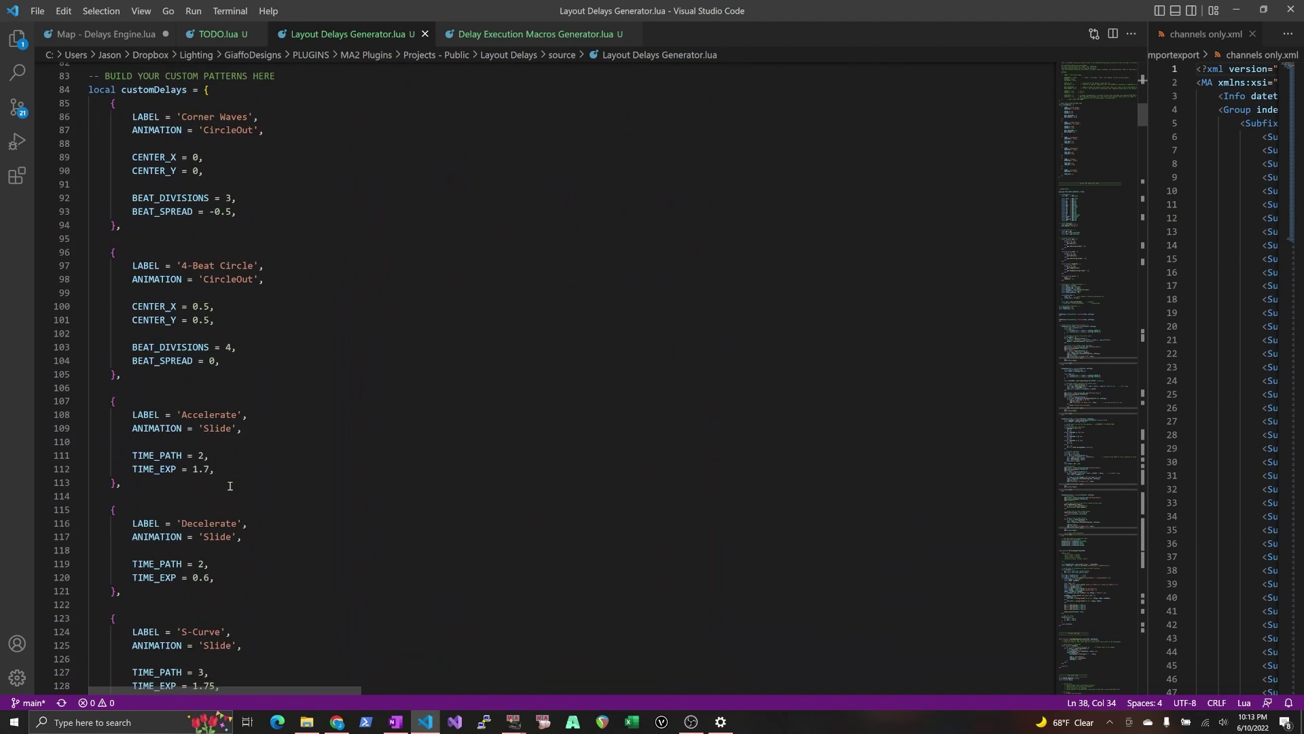
scroll(230, 485, up, 3)
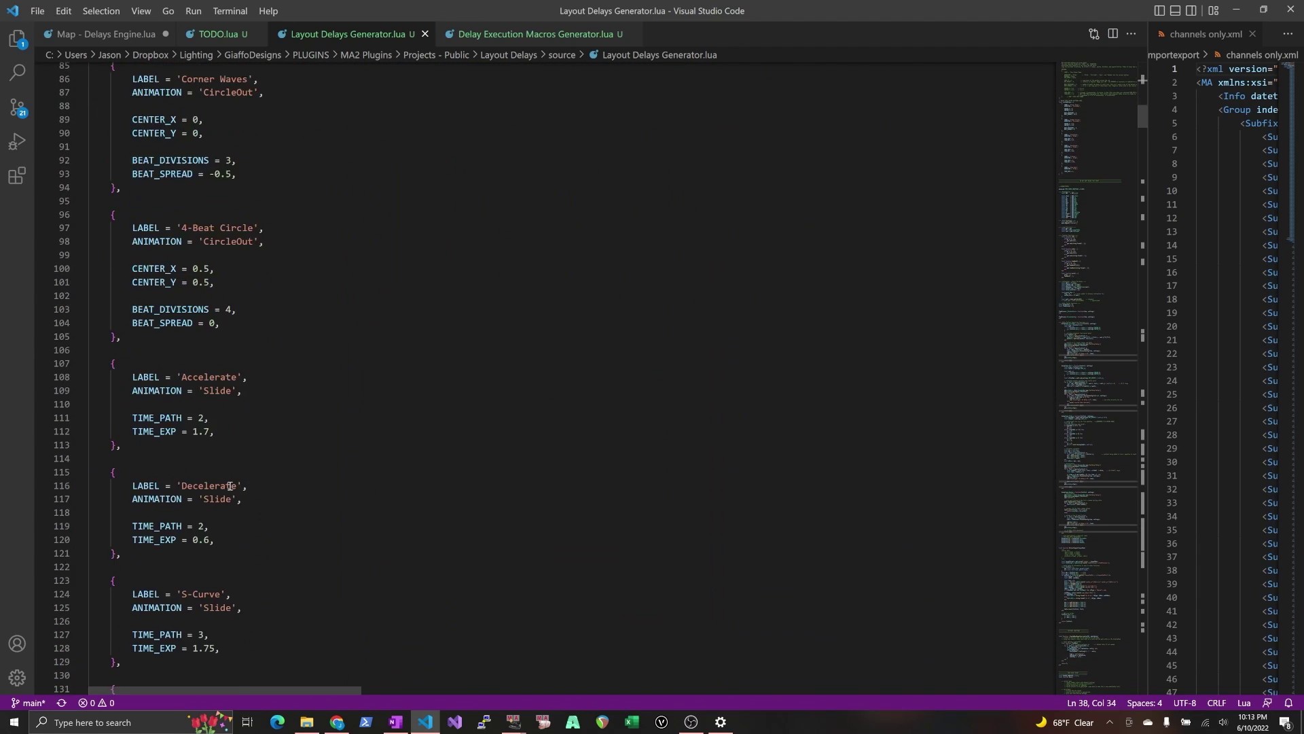
right_click(230, 484)
key(Escape)
scroll(245, 347, up, 5)
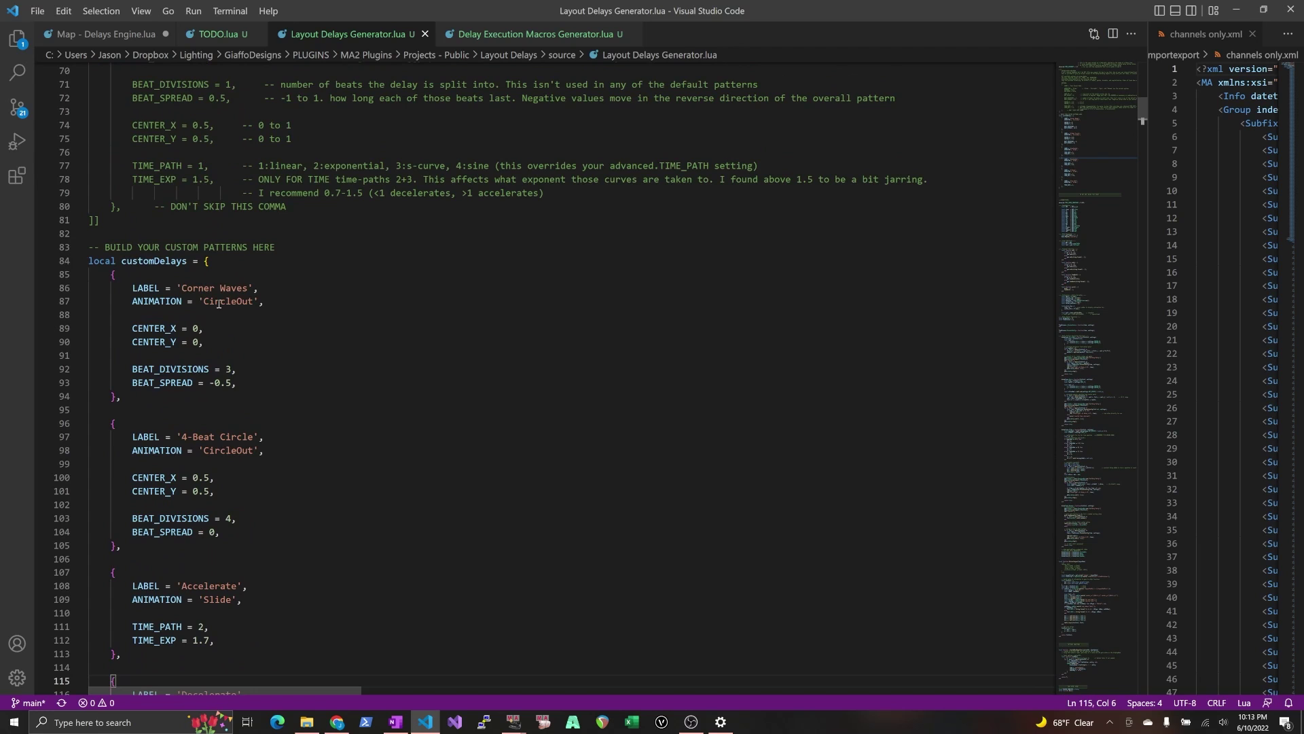
scroll(214, 314, up, 1)
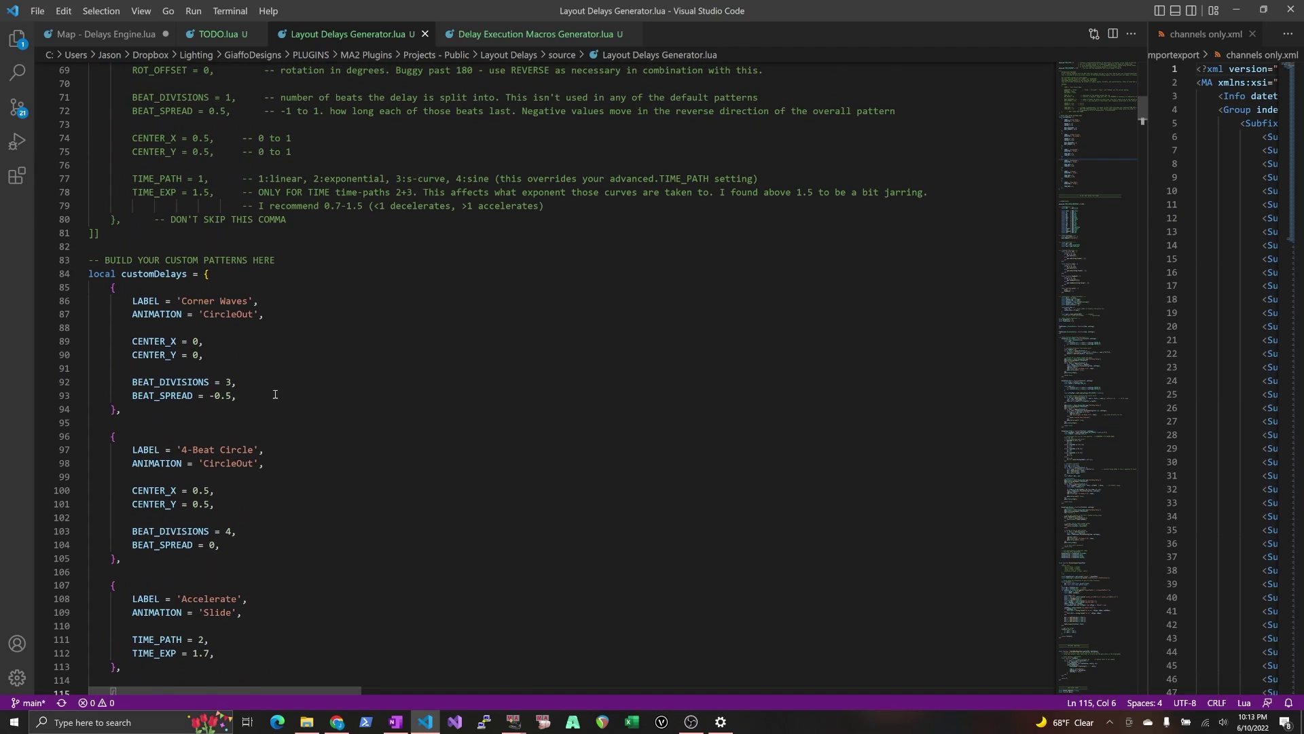
Switch to grandMA2, close the plugin editor and run the Corner Waves macro beside the Grid 1 layout view.
key(alt+Tab)
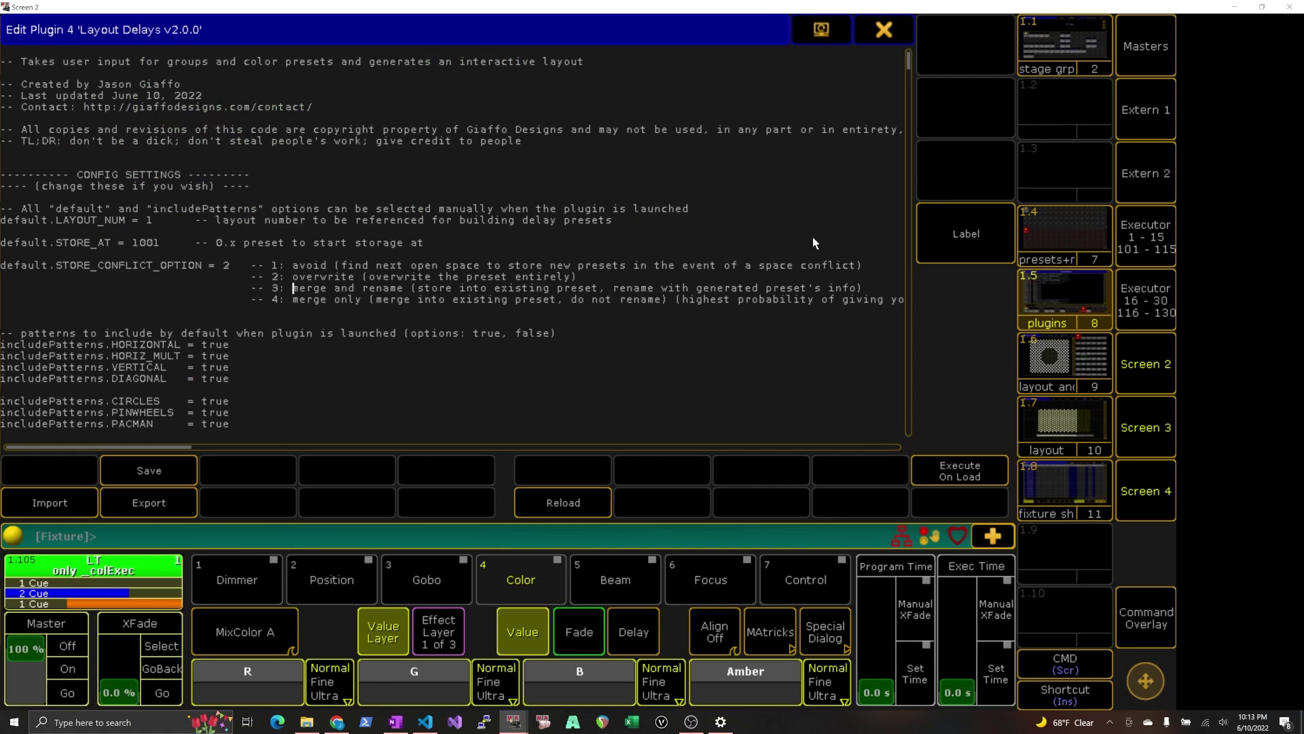
click(881, 30)
click(1075, 377)
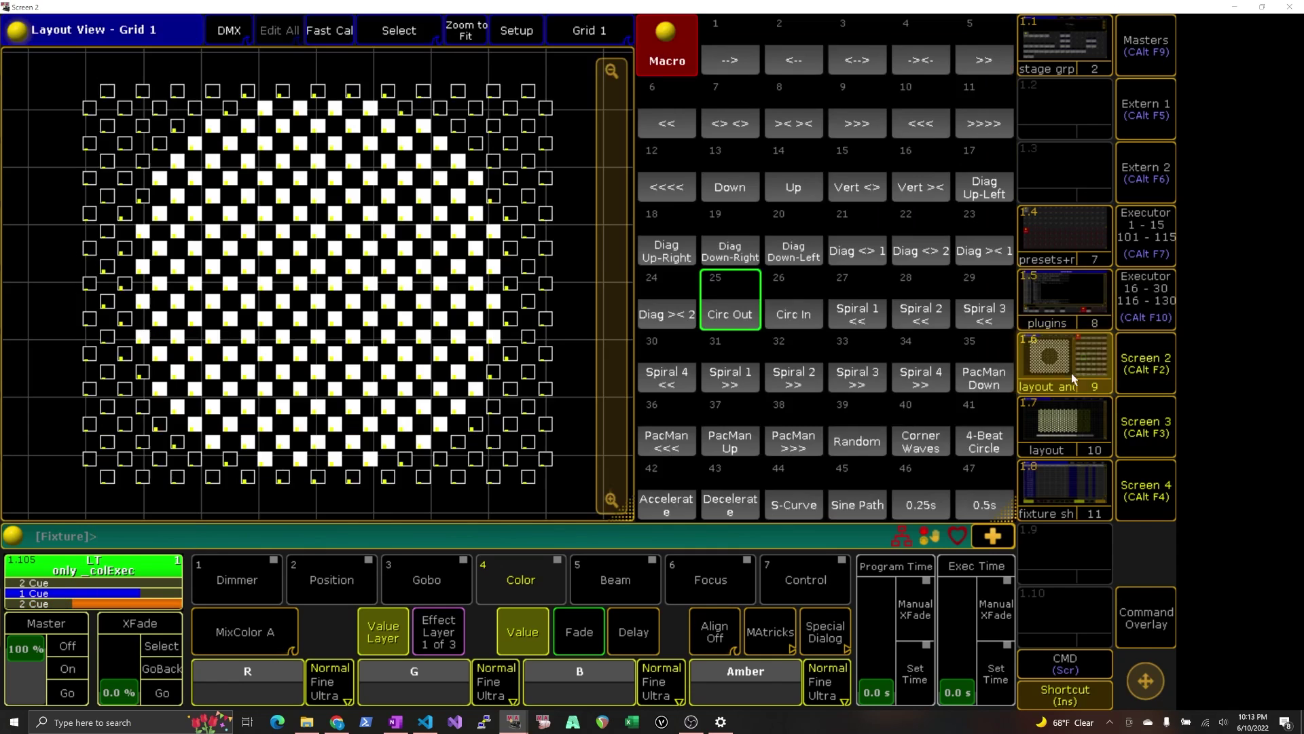
click(931, 454)
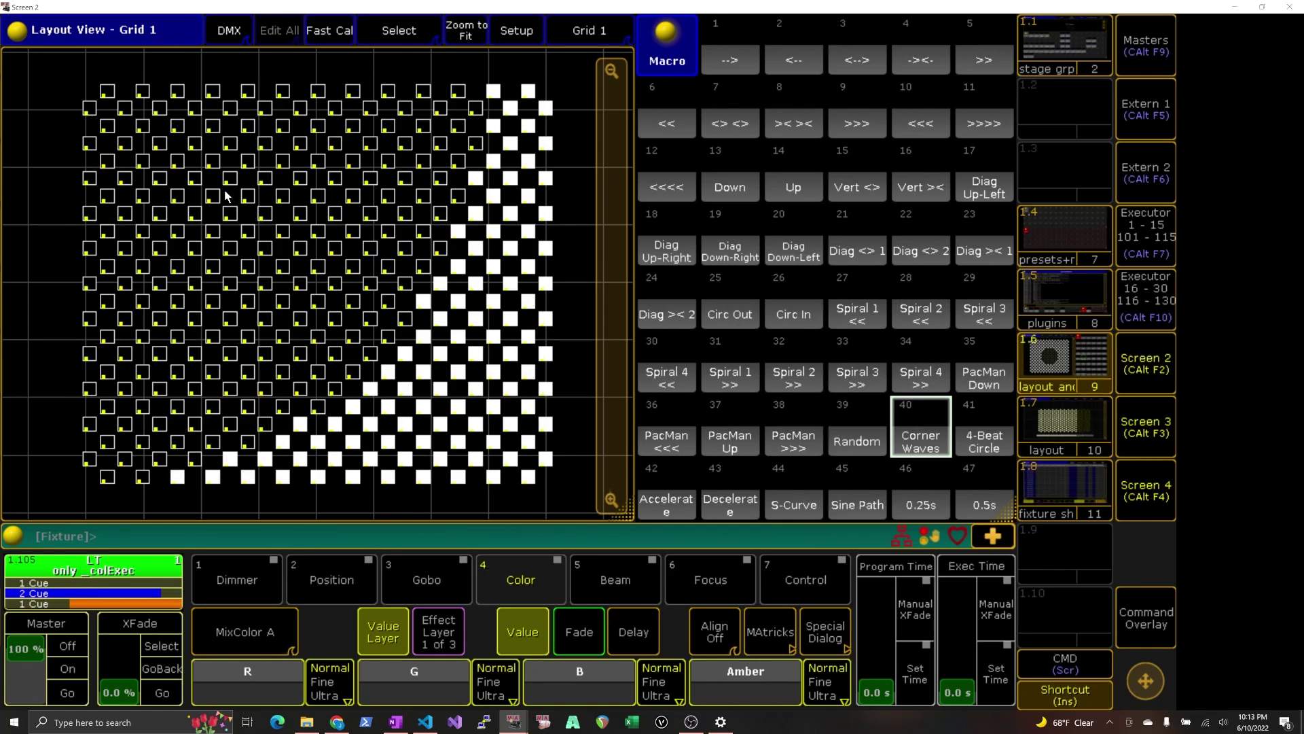
Compare the Corner Waves BEAT_DIVISIONS and BEAT_SPREAD values in Visual Studio Code with the grandMA2 layout view.
key(alt+Tab)
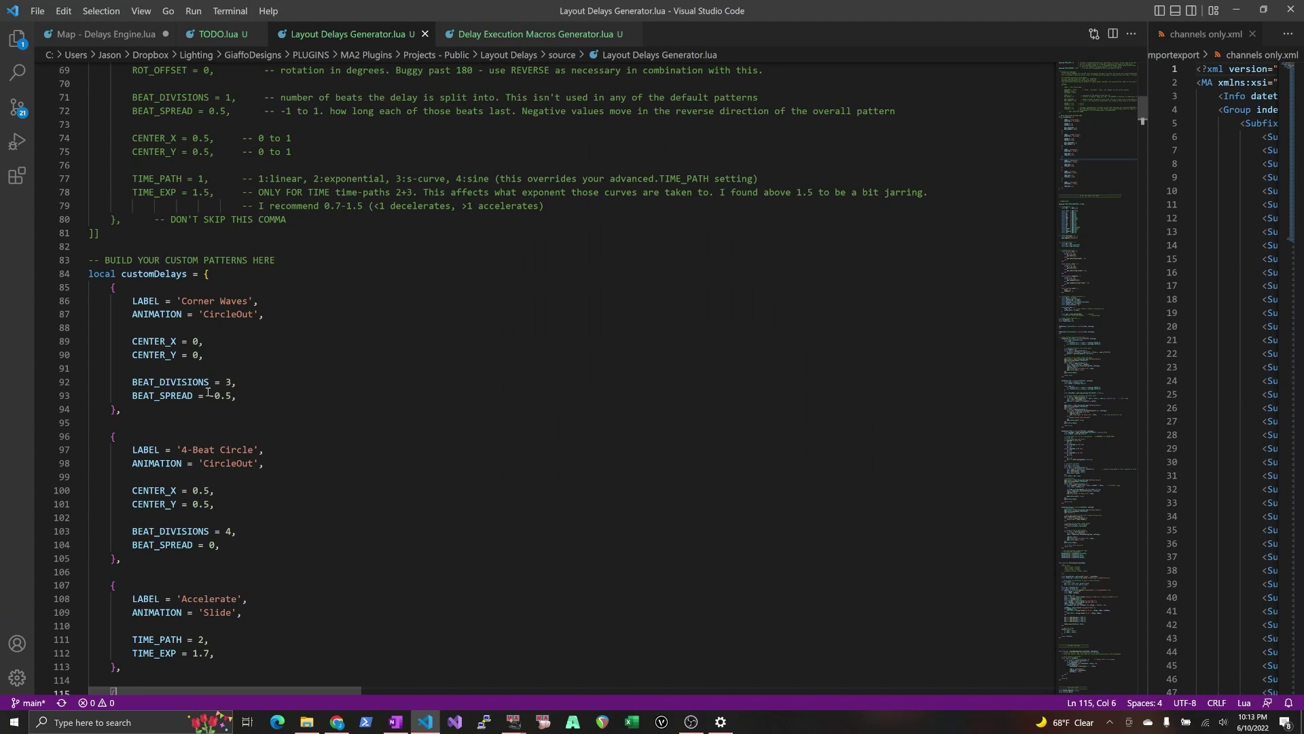
key(alt+Tab)
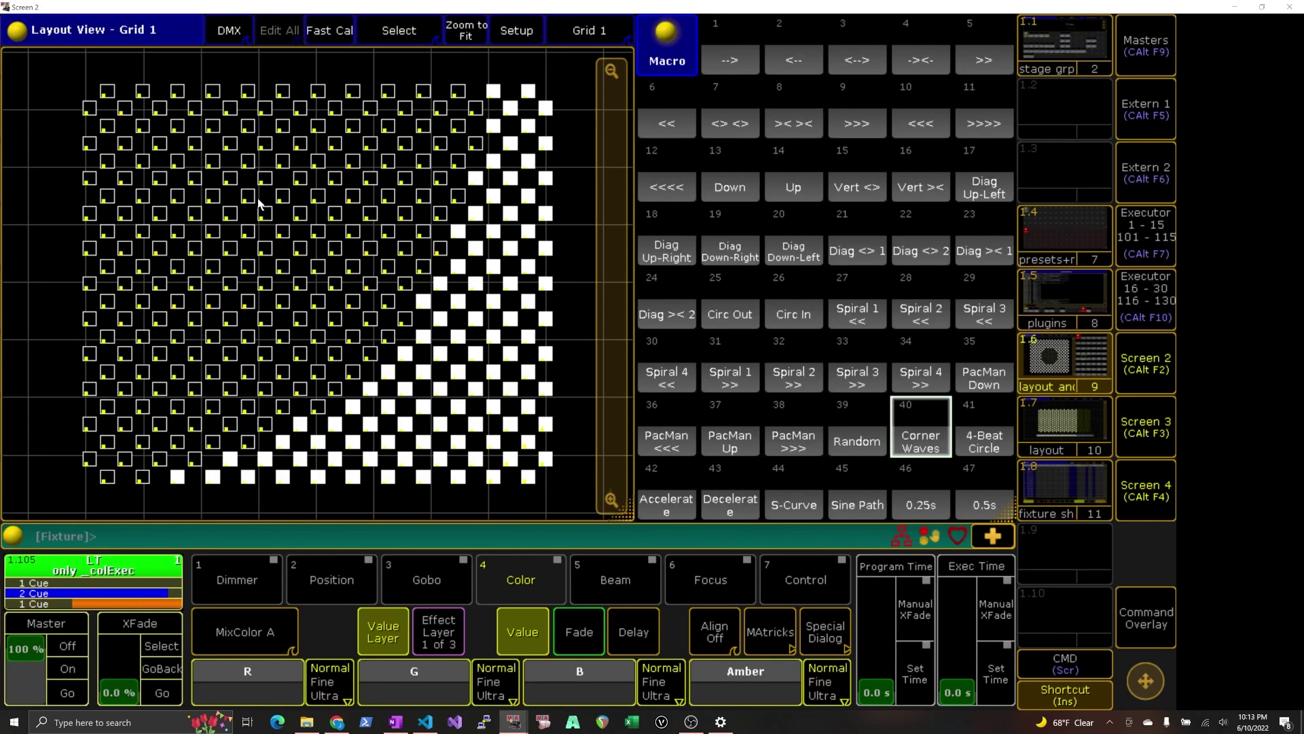
key(alt+Tab)
key(alt+Tab)
key(alt+Tab)
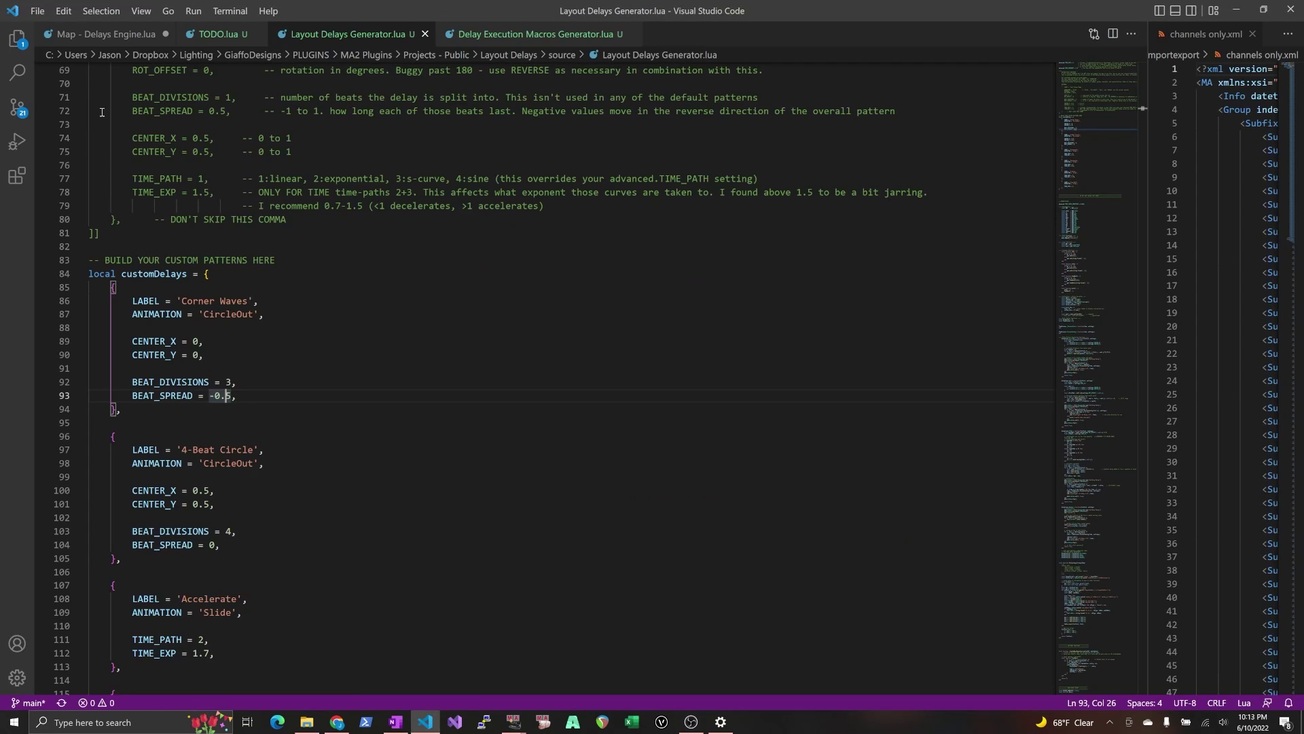
scroll(211, 409, down, 1)
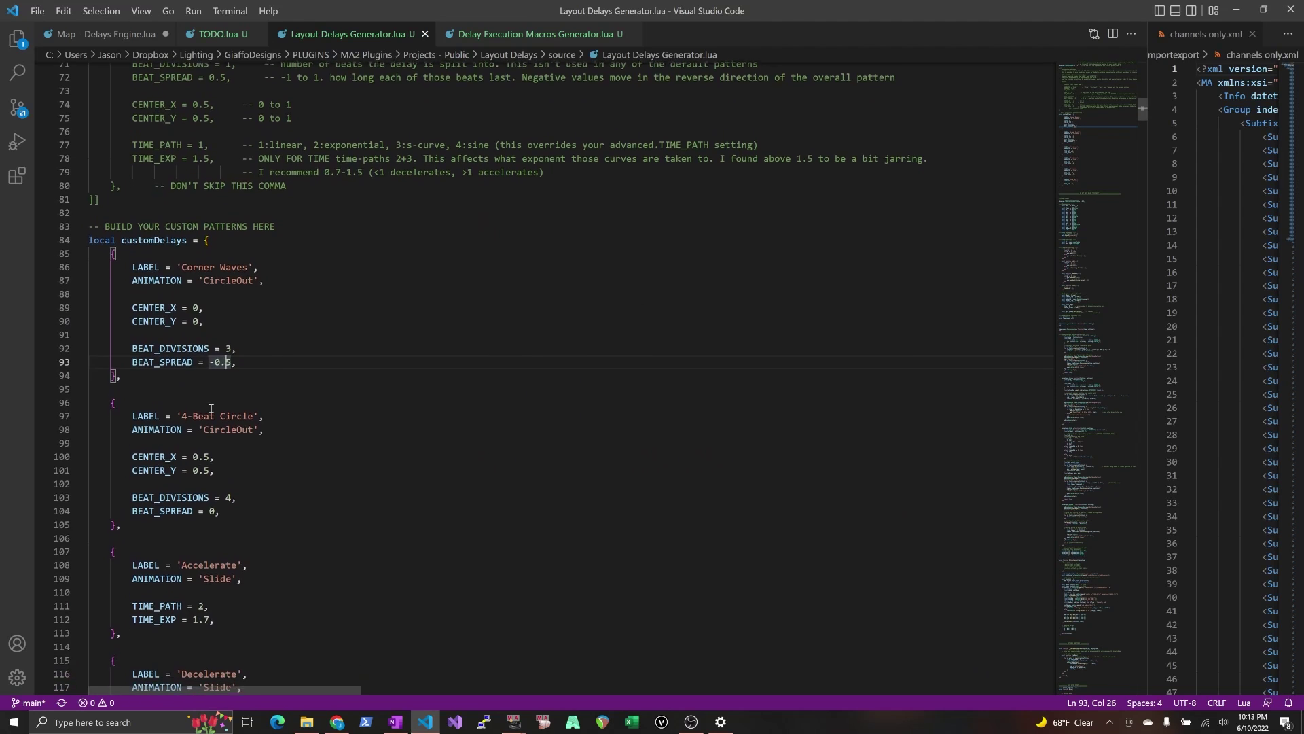
Switch to grandMA2 and run the Accelerate, Decelerate, S-Curve and Sine Path macros beside the Grid 1 layout view.
key(alt+Tab)
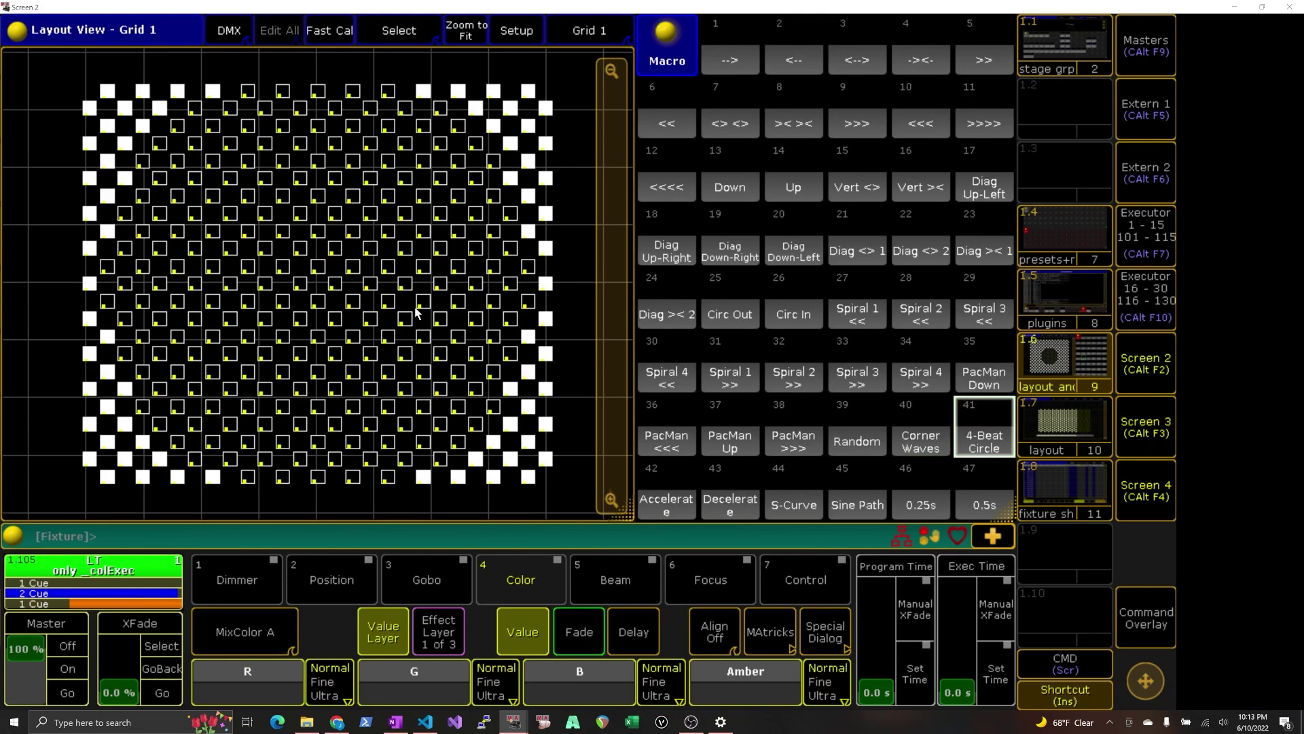
click(658, 488)
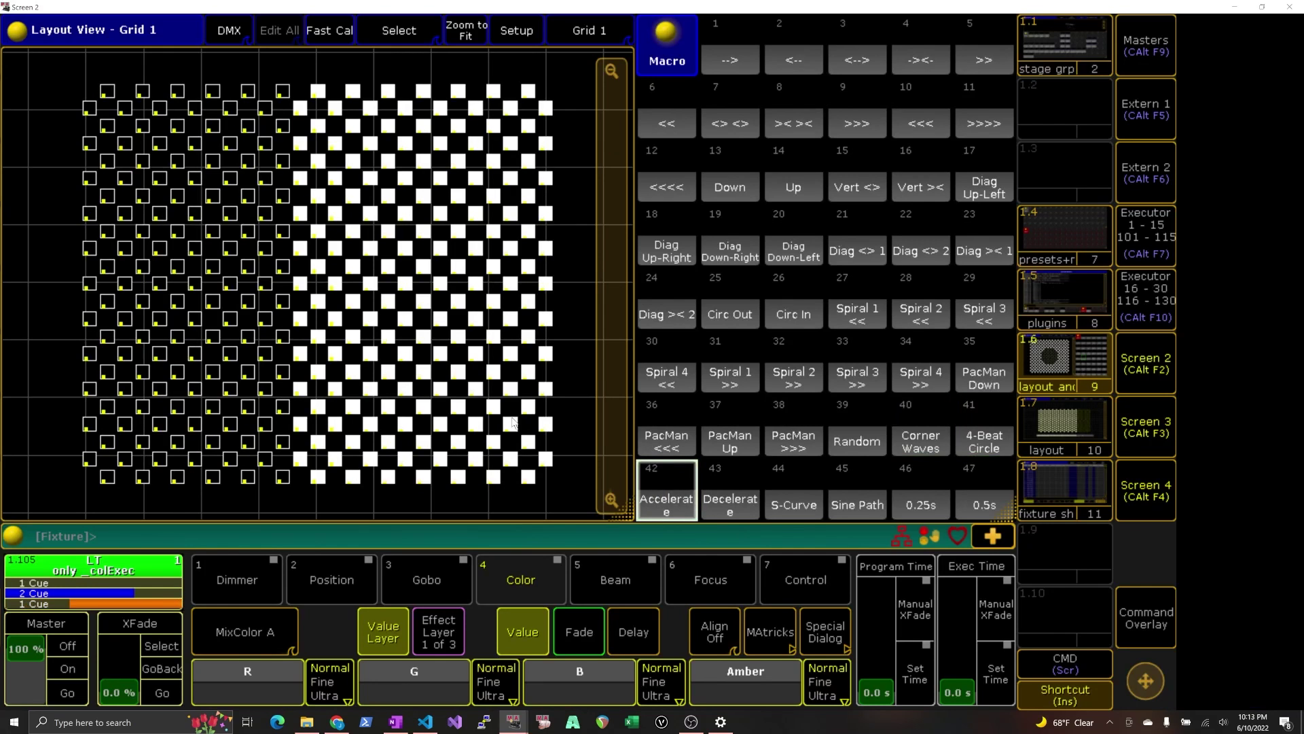
click(733, 504)
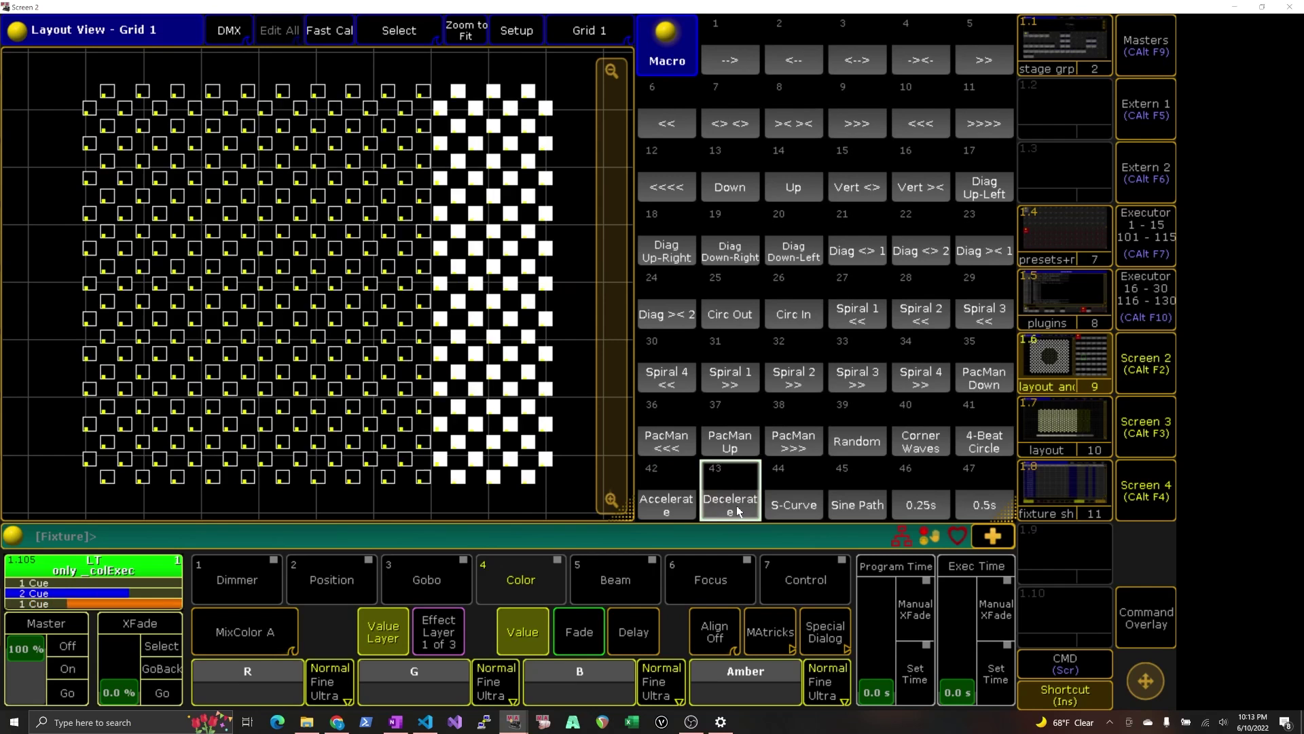
click(789, 509)
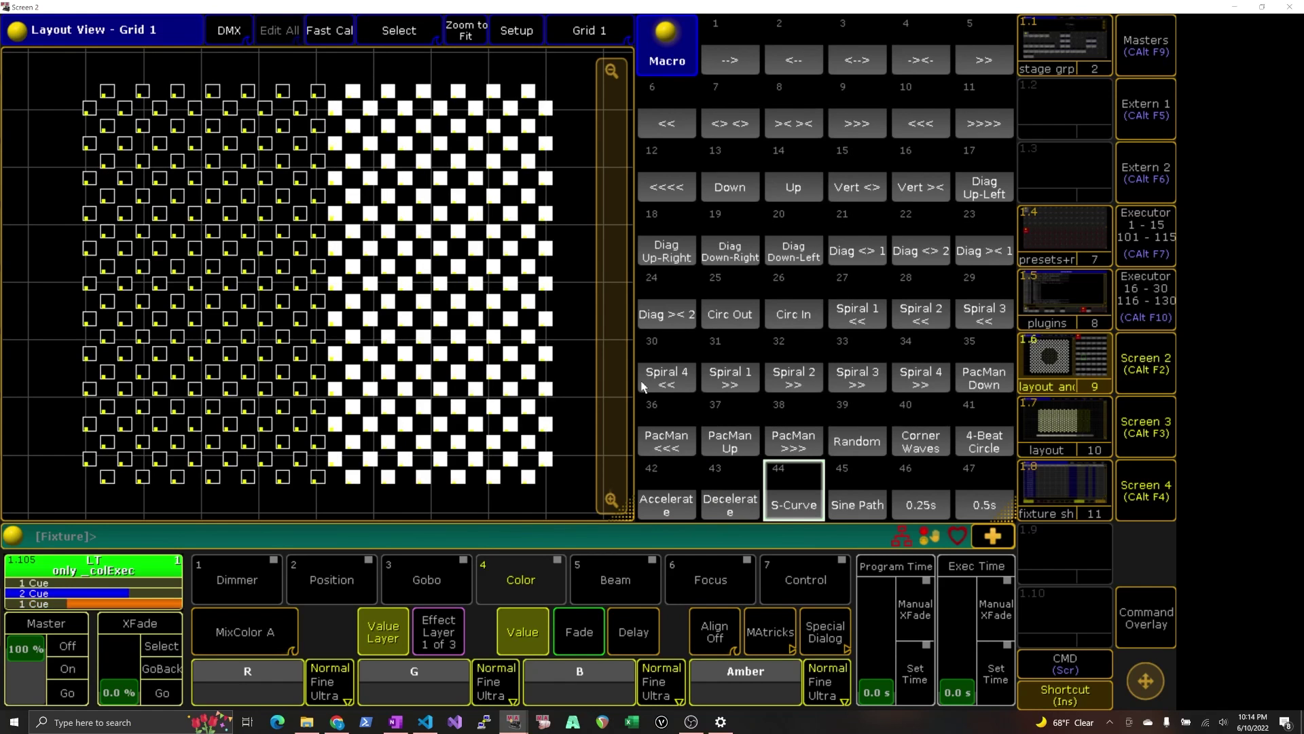
click(857, 505)
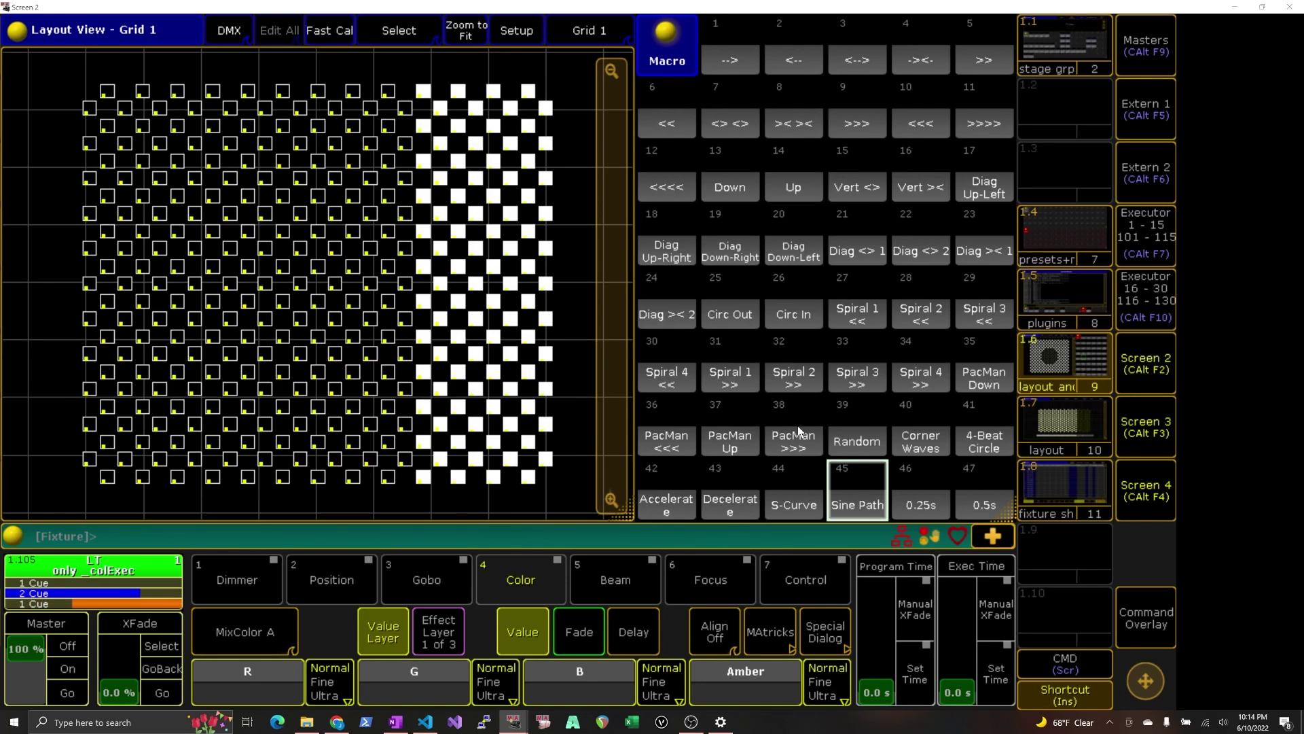
Return to Visual Studio Code, review the customDelays entries and highlight the includePatterns settings from HORIZONTAL to PINWHEELS.
key(alt+Tab)
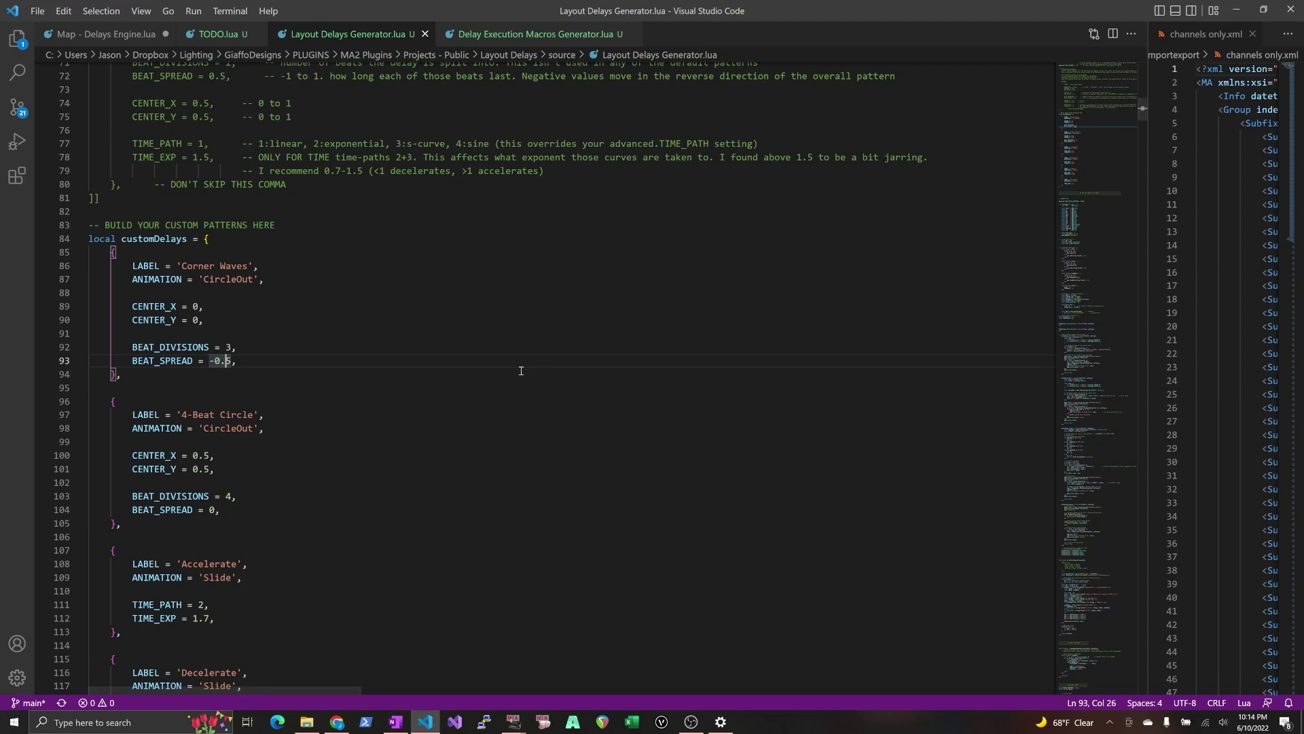
scroll(493, 372, down, 6)
scroll(493, 372, down, 5)
scroll(493, 372, up, 9)
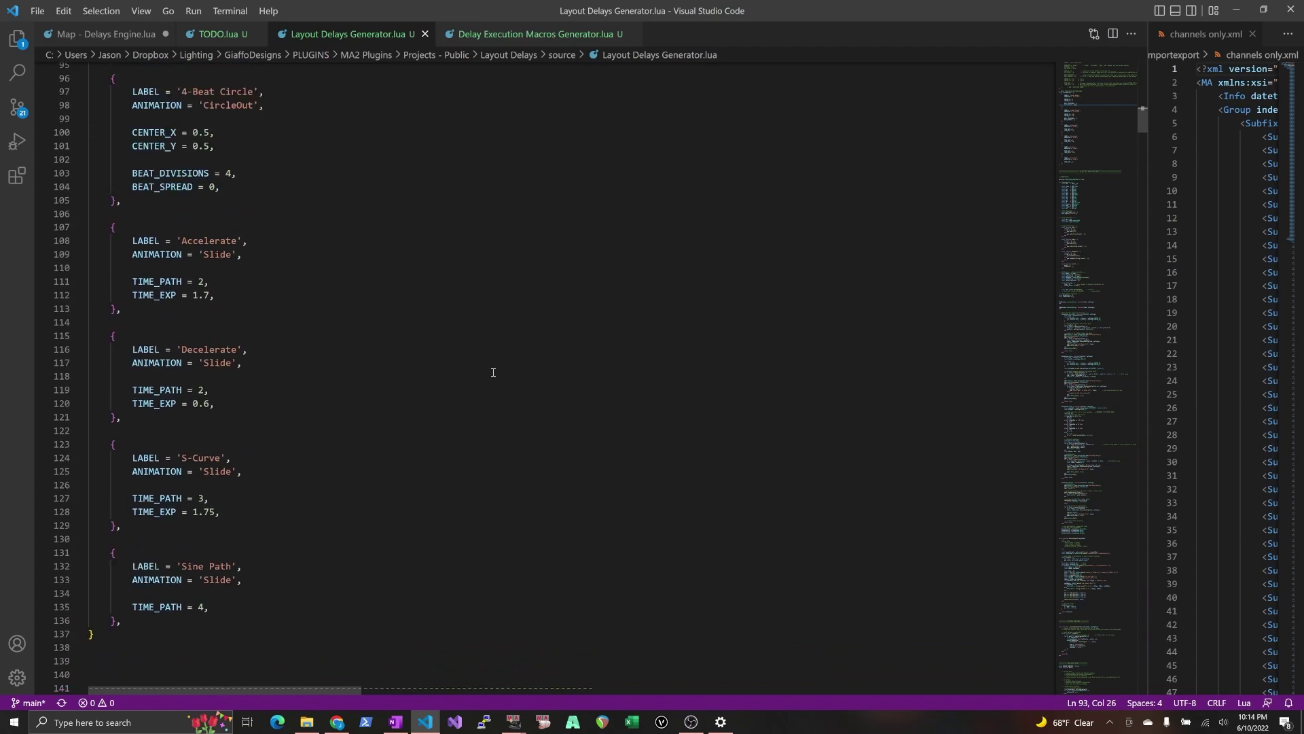
scroll(493, 373, up, 20)
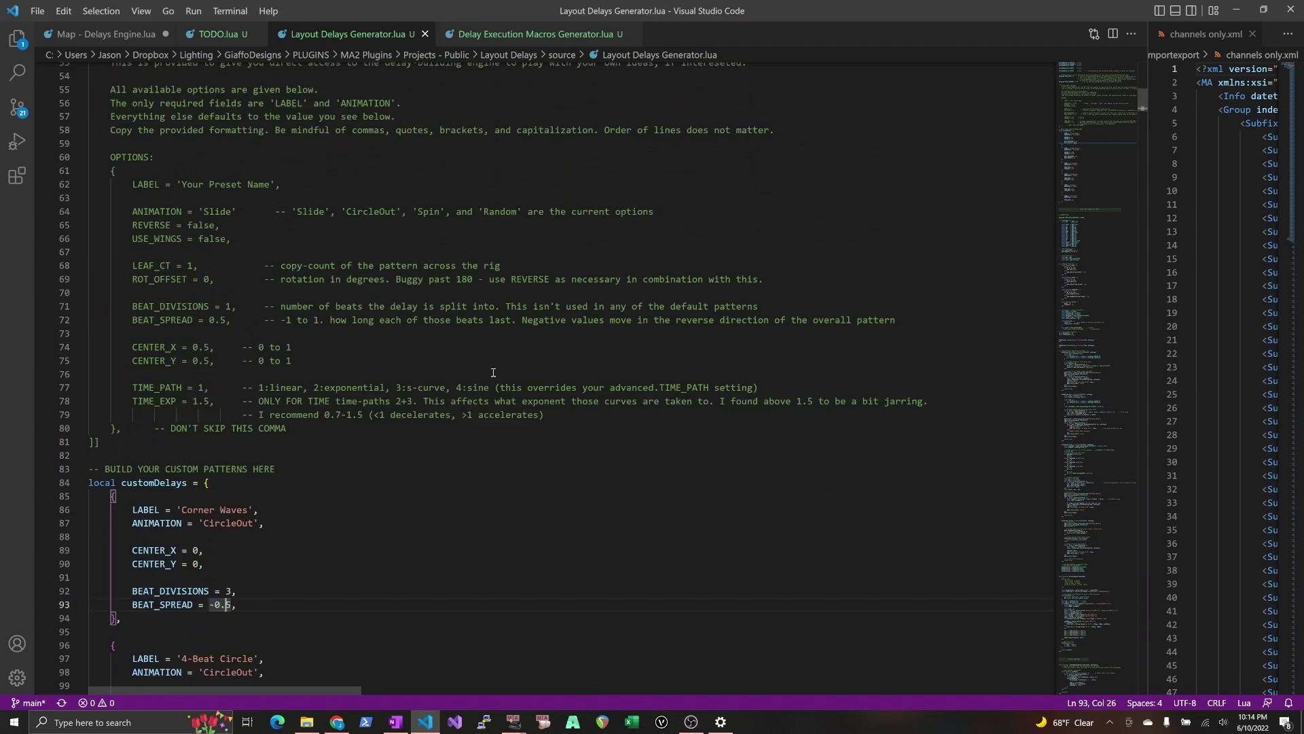
drag(282, 307, 23, 218)
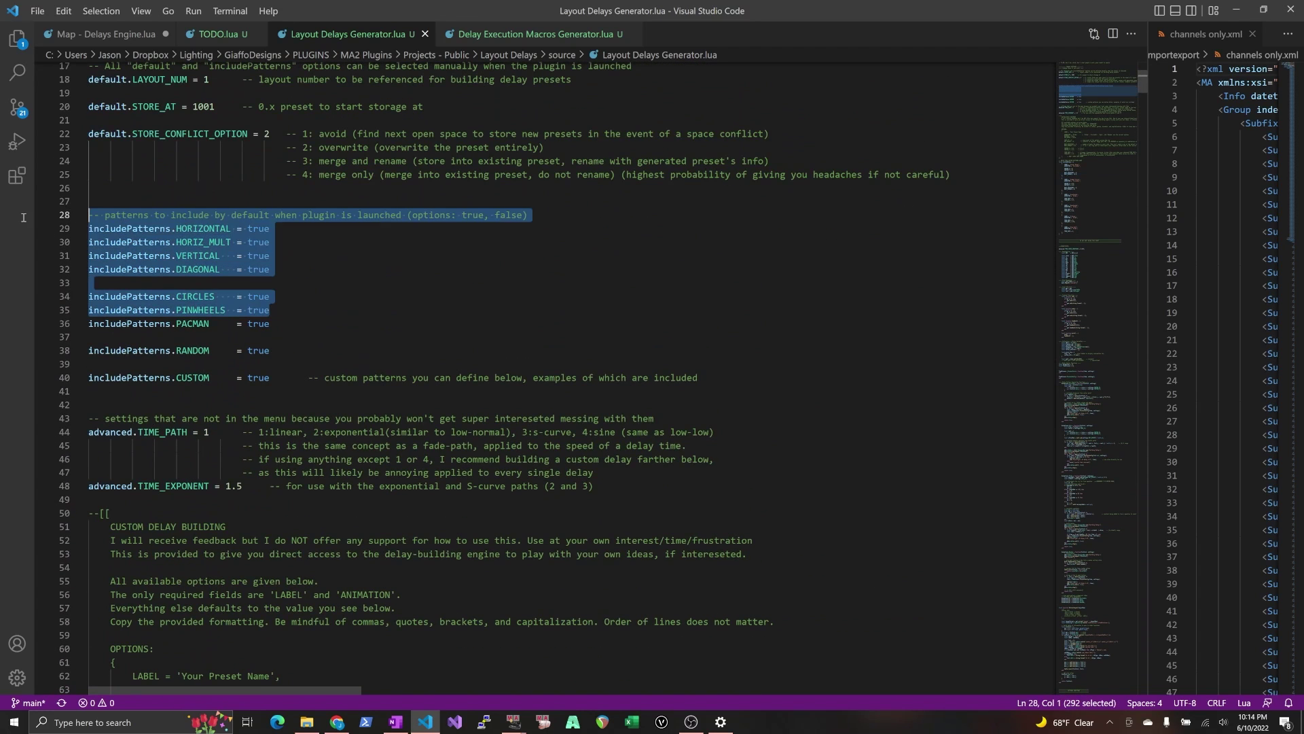
click(352, 241)
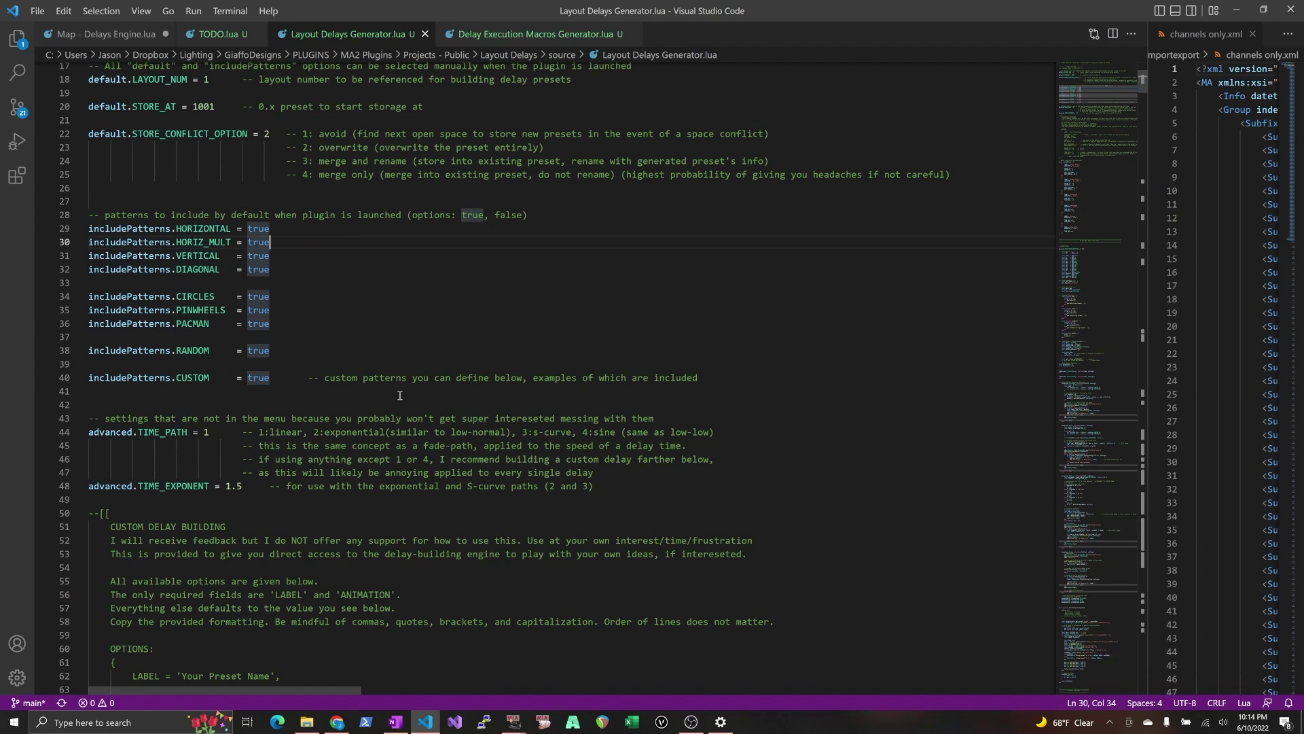
Compare the example customDelays entries with the OPTIONS list in the custom delay building comments.
scroll(400, 395, down, 17)
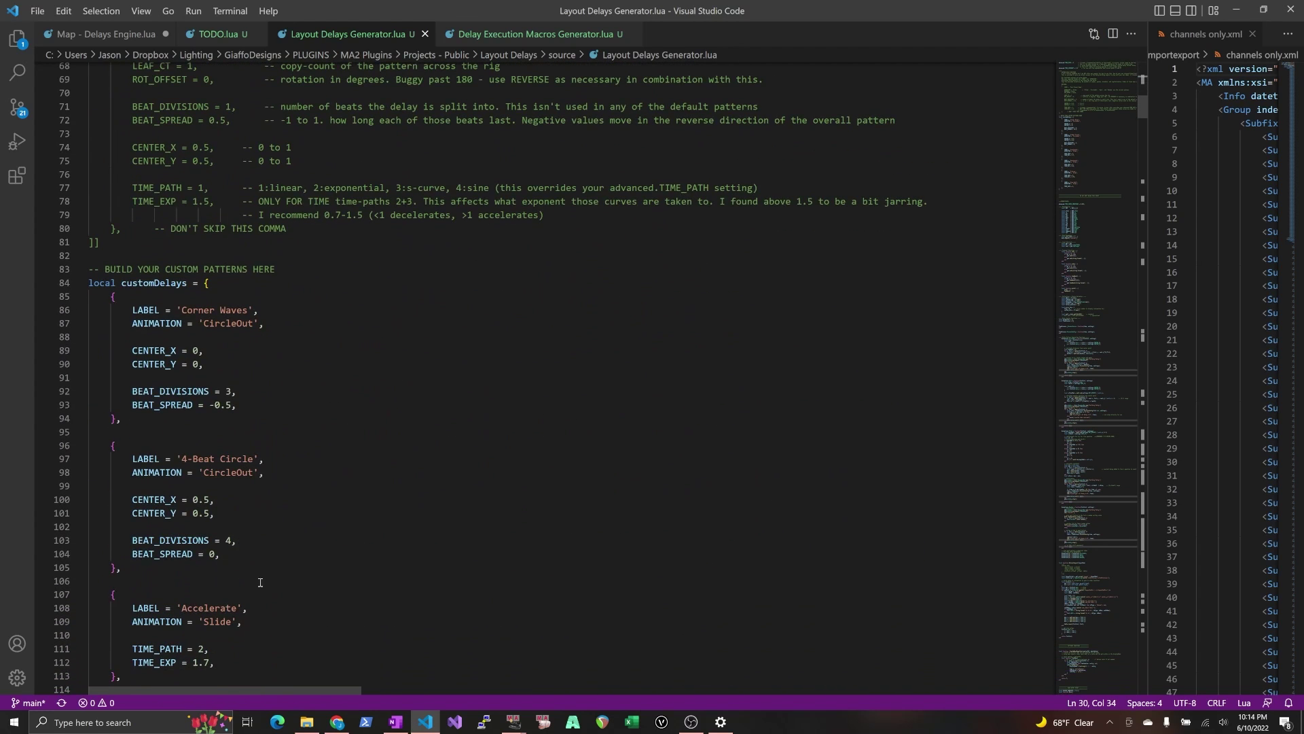
drag(260, 582, 320, 367)
click(320, 367)
scroll(324, 371, up, 5)
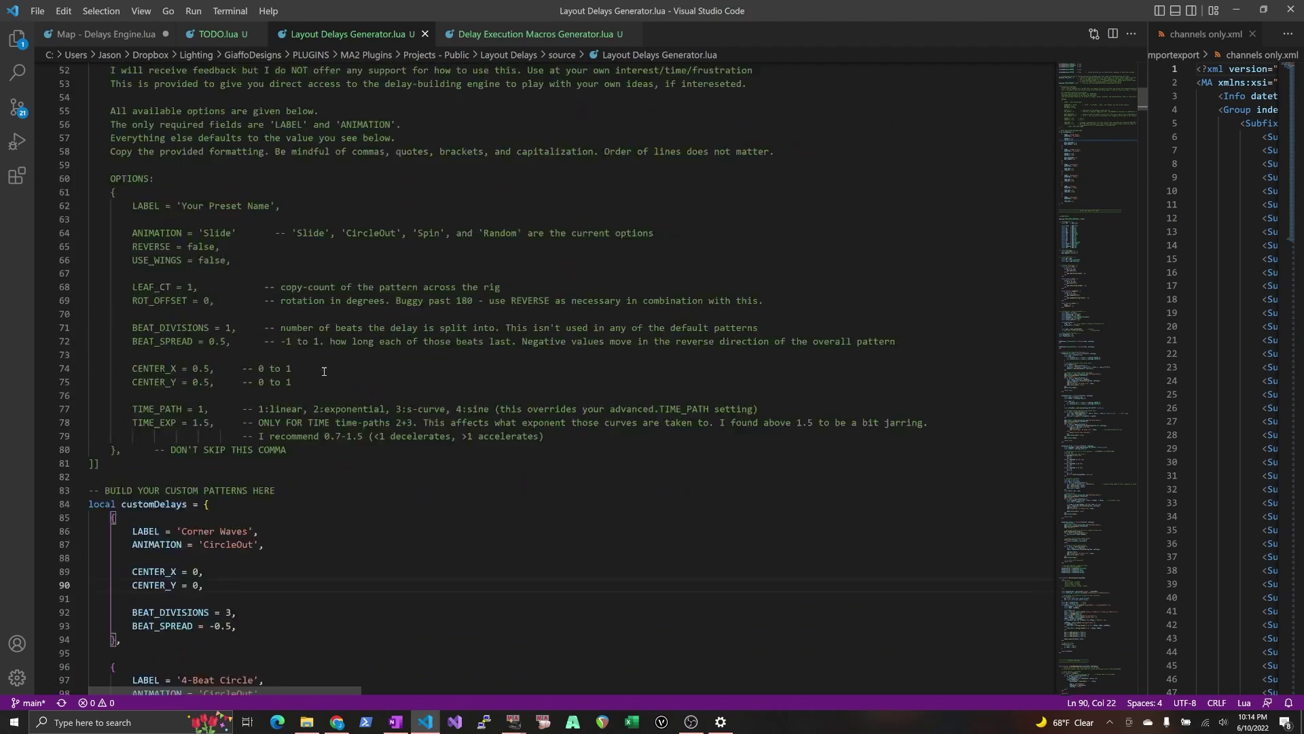
scroll(324, 371, up, 4)
scroll(272, 421, down, 9)
scroll(195, 498, up, 8)
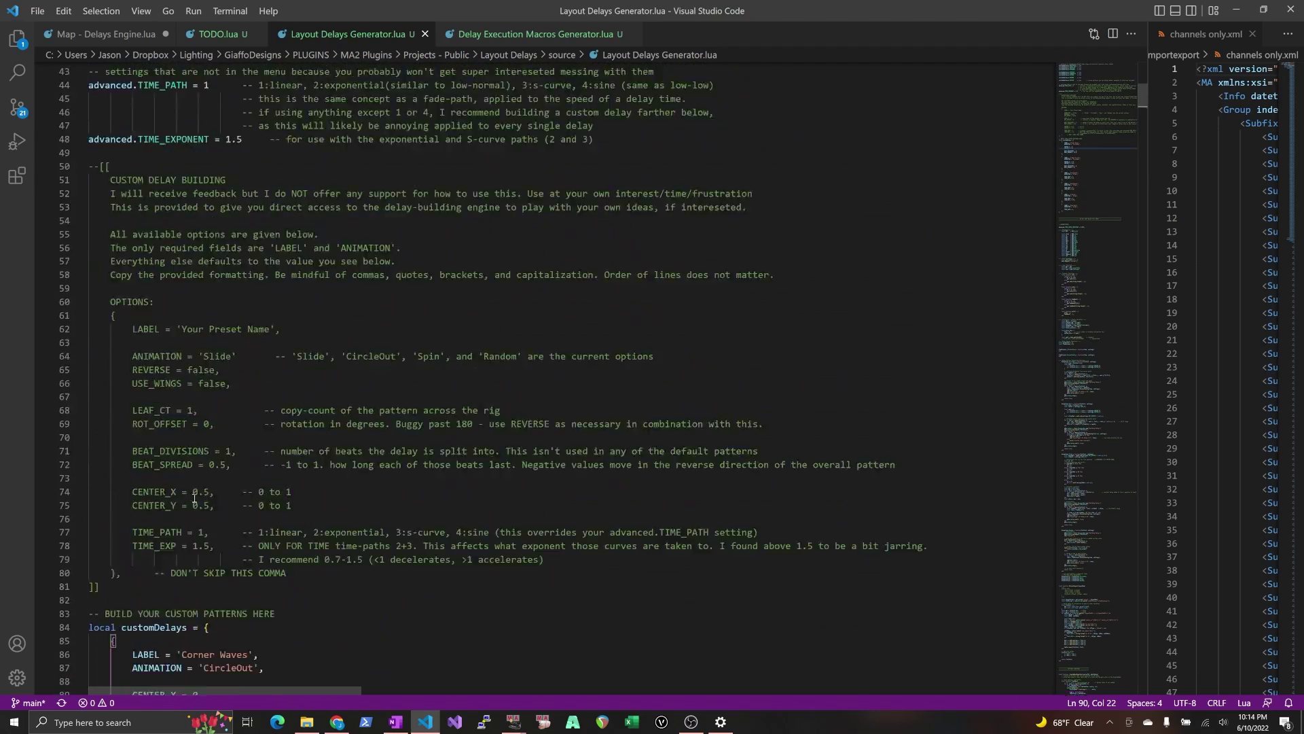
scroll(195, 498, up, 5)
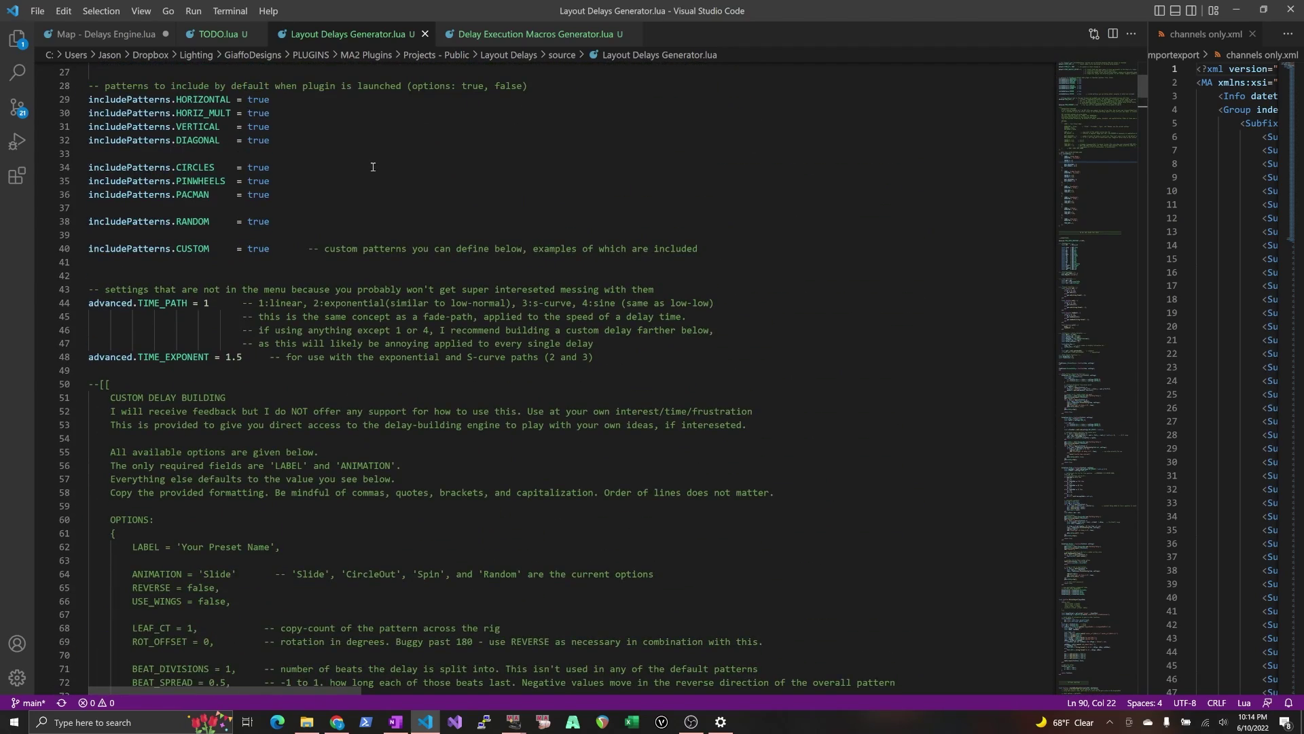
Check the grandMA2 windows briefly, and review the plugin's config settings from LAYOUT_NUM to TIME_EXPONENT in Visual Studio Code.
key(alt+Tab)
key(alt+Tab)
key(alt+Tab)
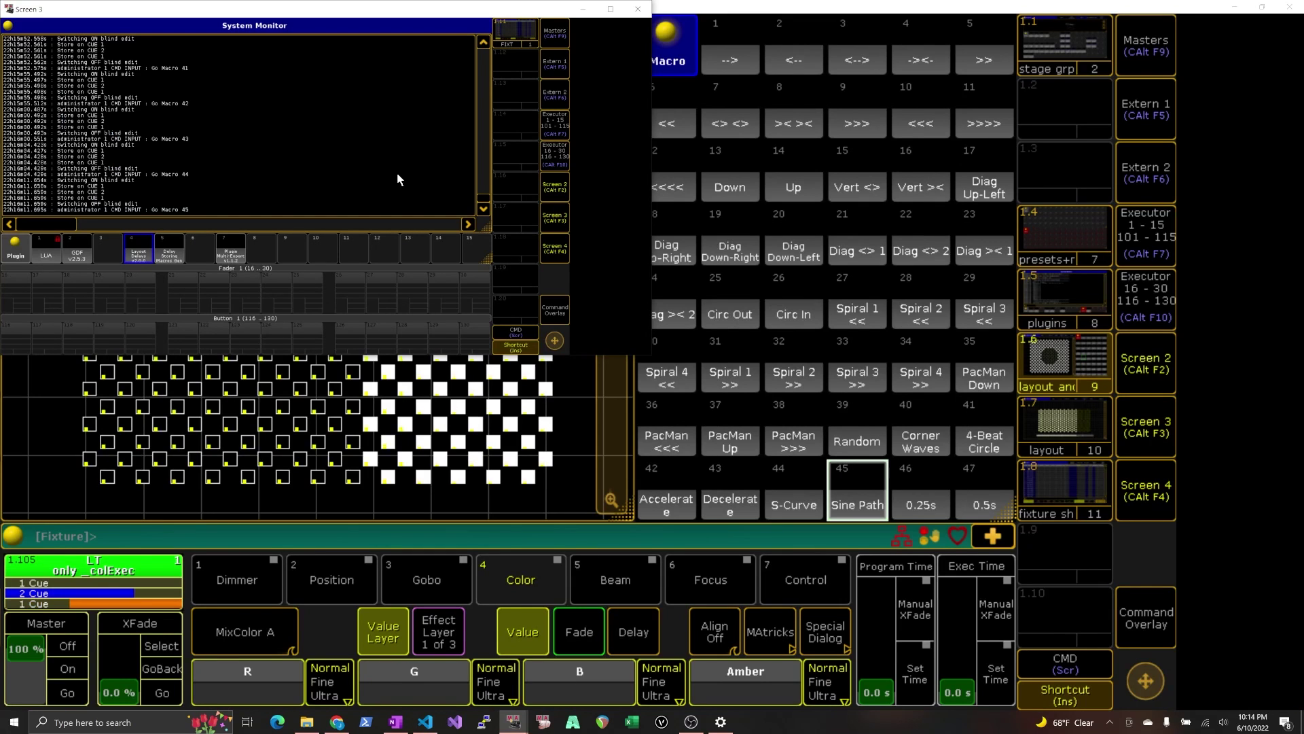
key(alt+Tab)
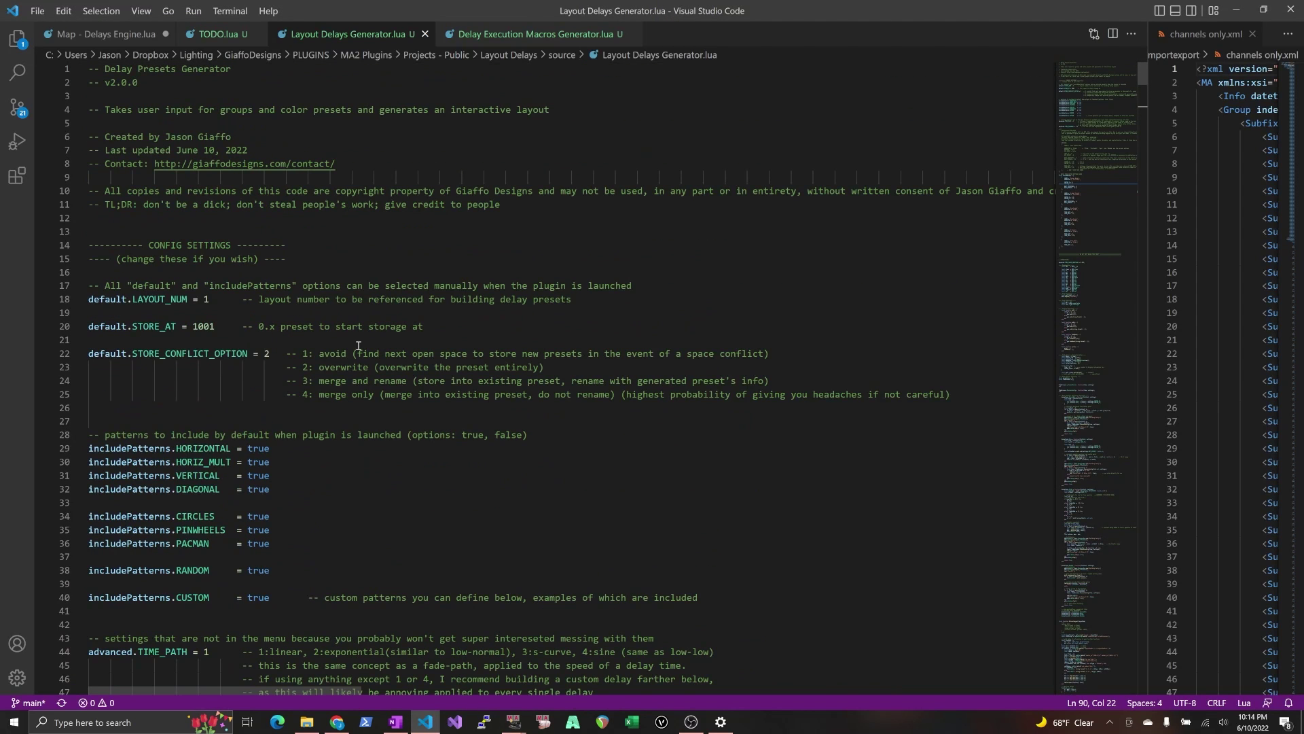
scroll(332, 466, down, 4)
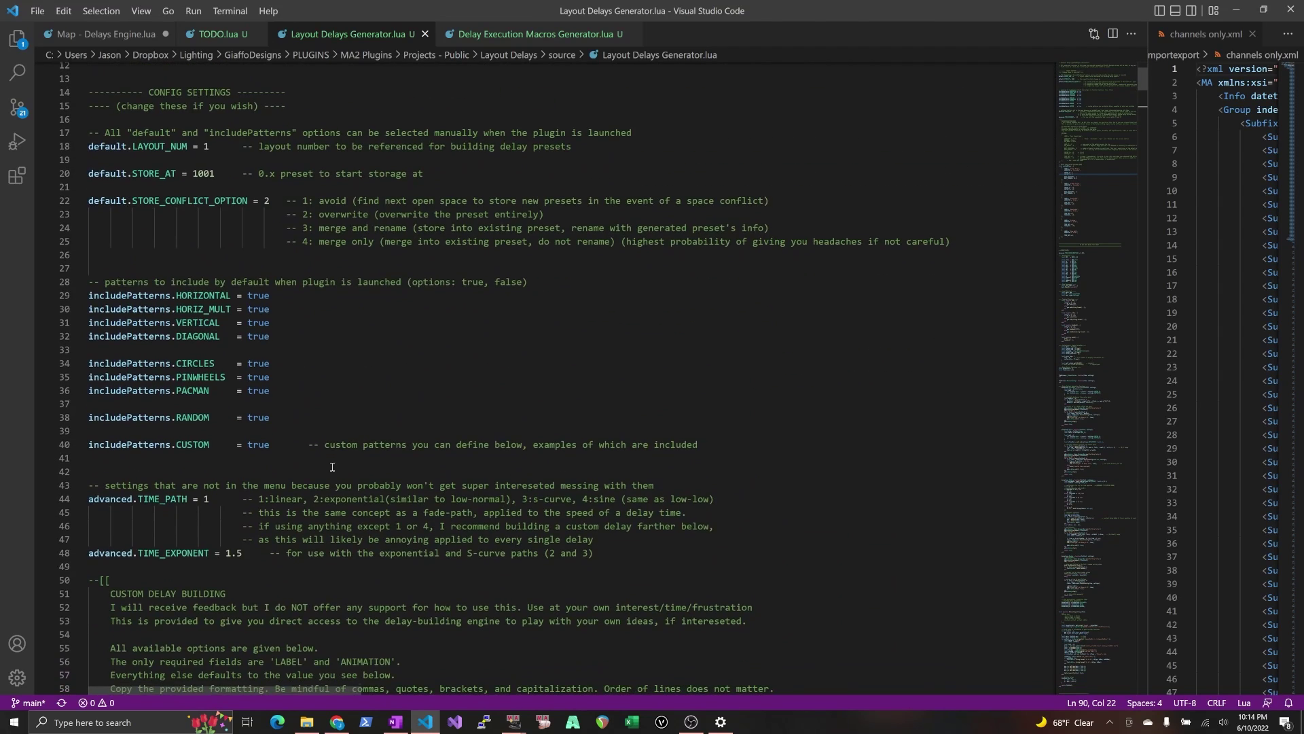
Switch to grandMA2 and snap the Screen 2 window into the upper-right quarter of the desktop.
key(alt+Tab)
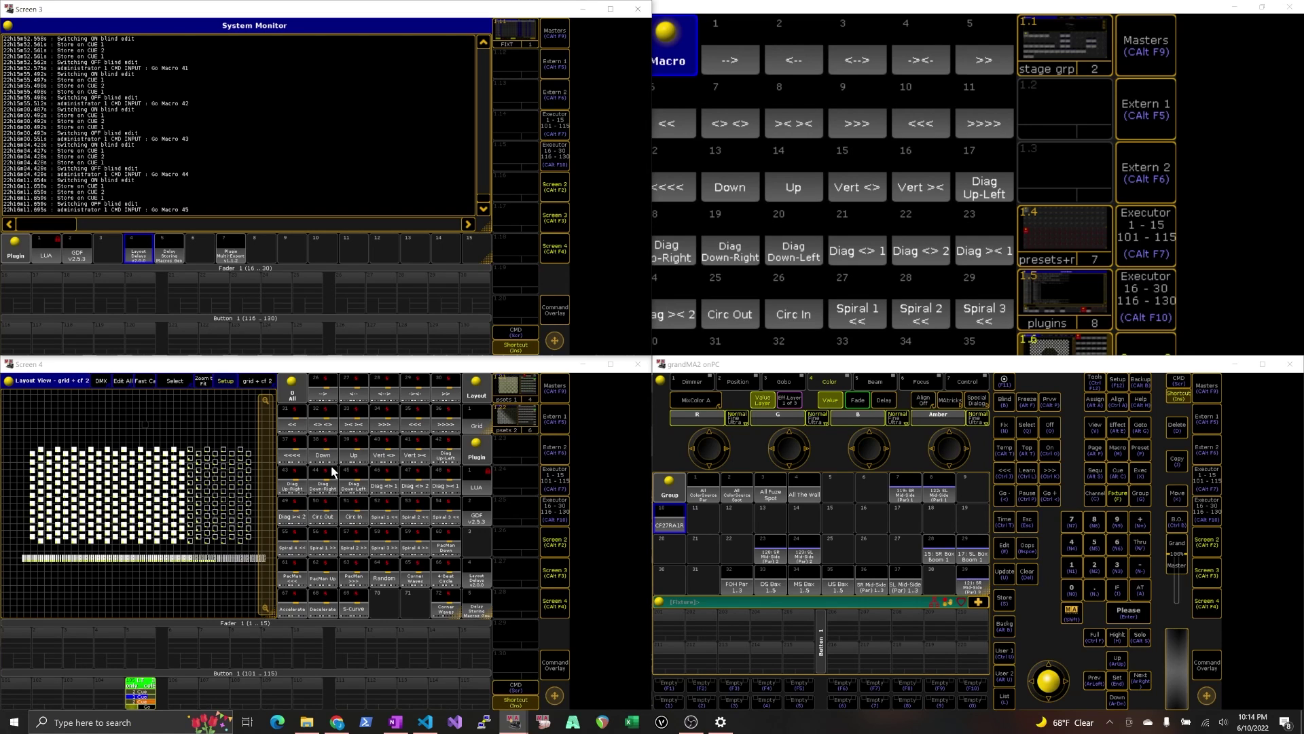
drag(770, 5, 574, 79)
key(super+Right)
key(super+Up)
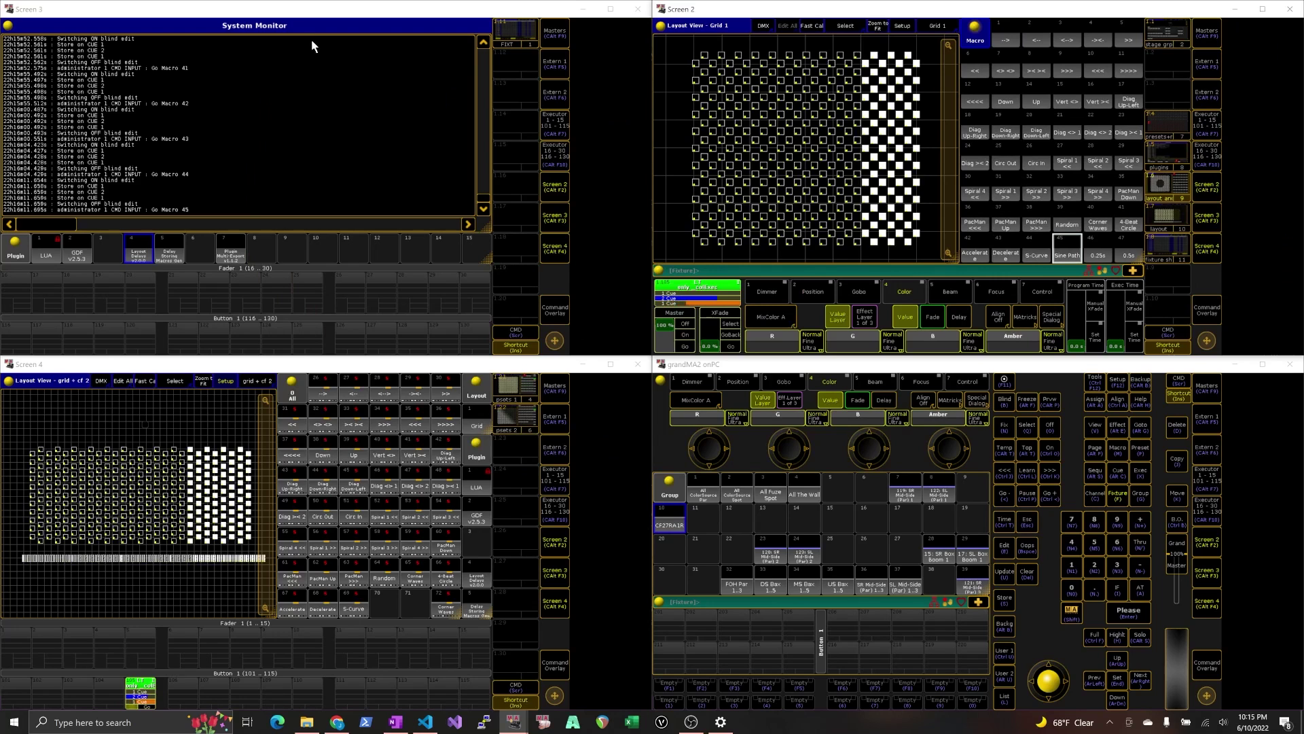
Open the Layout Delays plugin in the grandMA2 plugin editor, look through its config settings and close the editor.
right_click(146, 251)
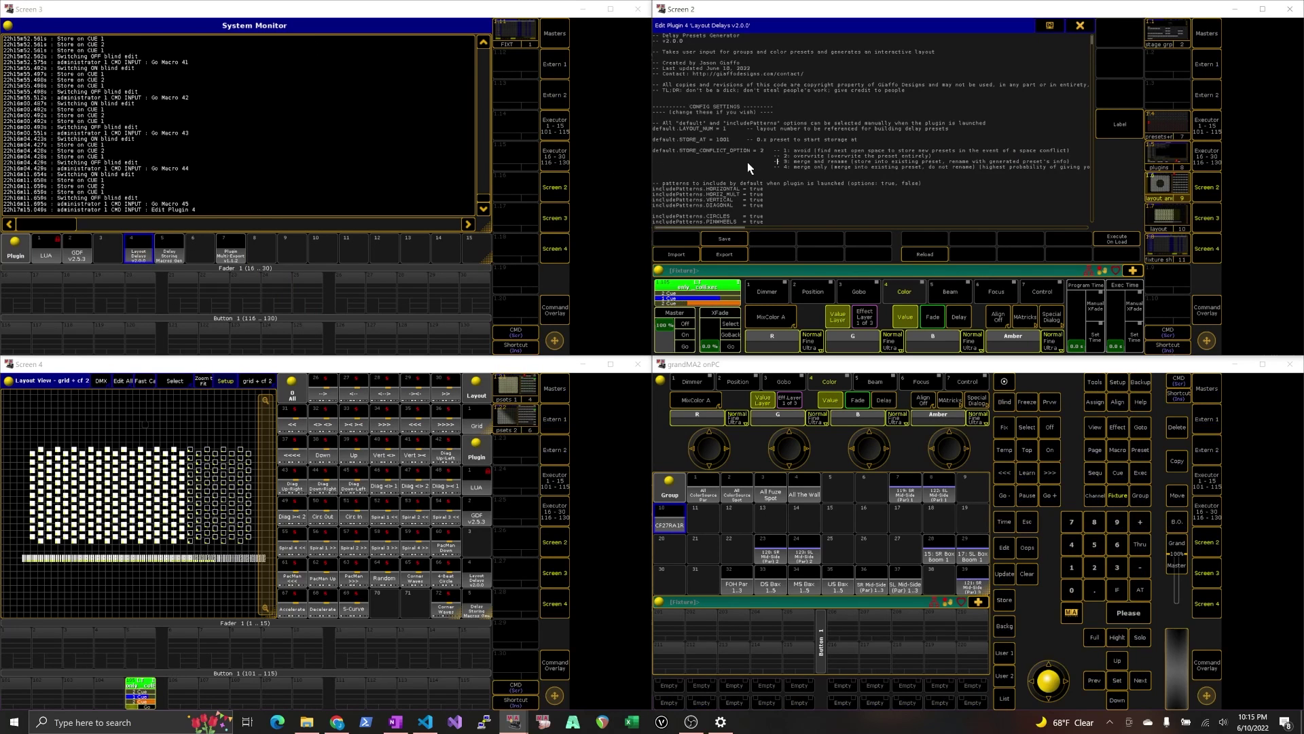
scroll(747, 162, down, 5)
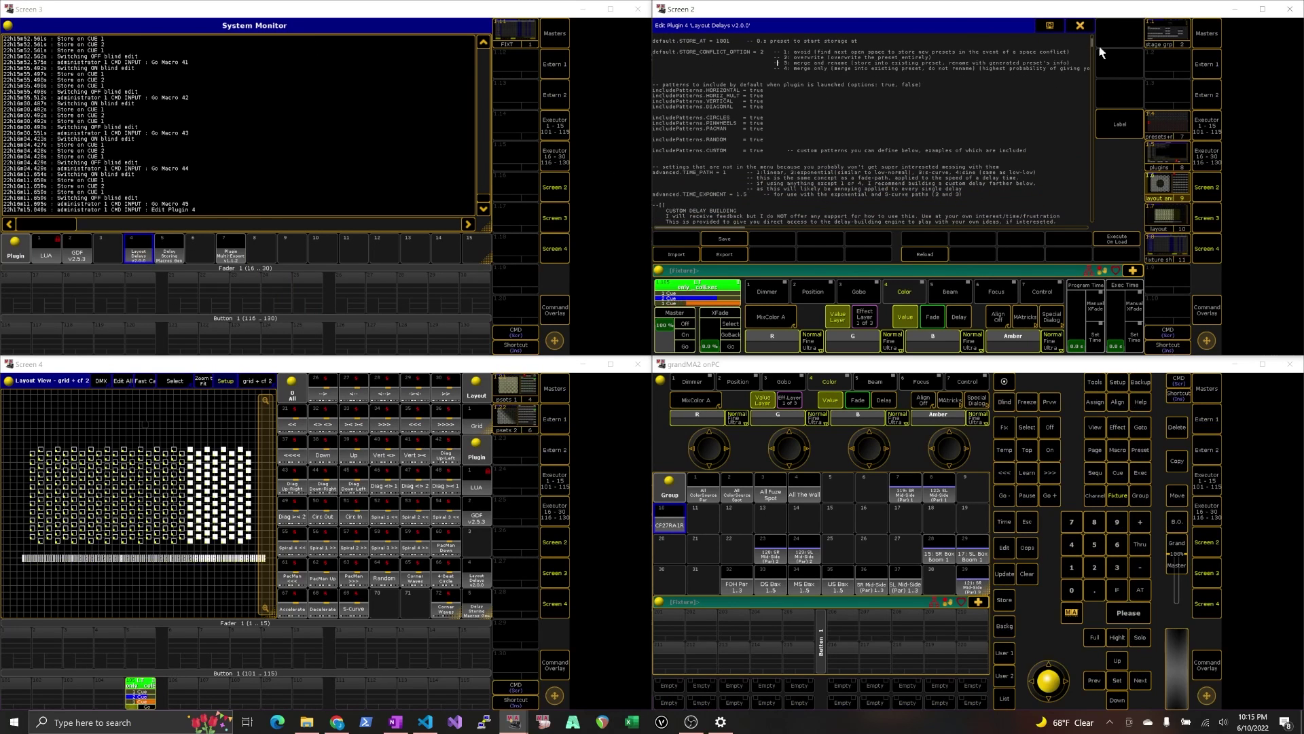
click(1081, 26)
key(Insert)
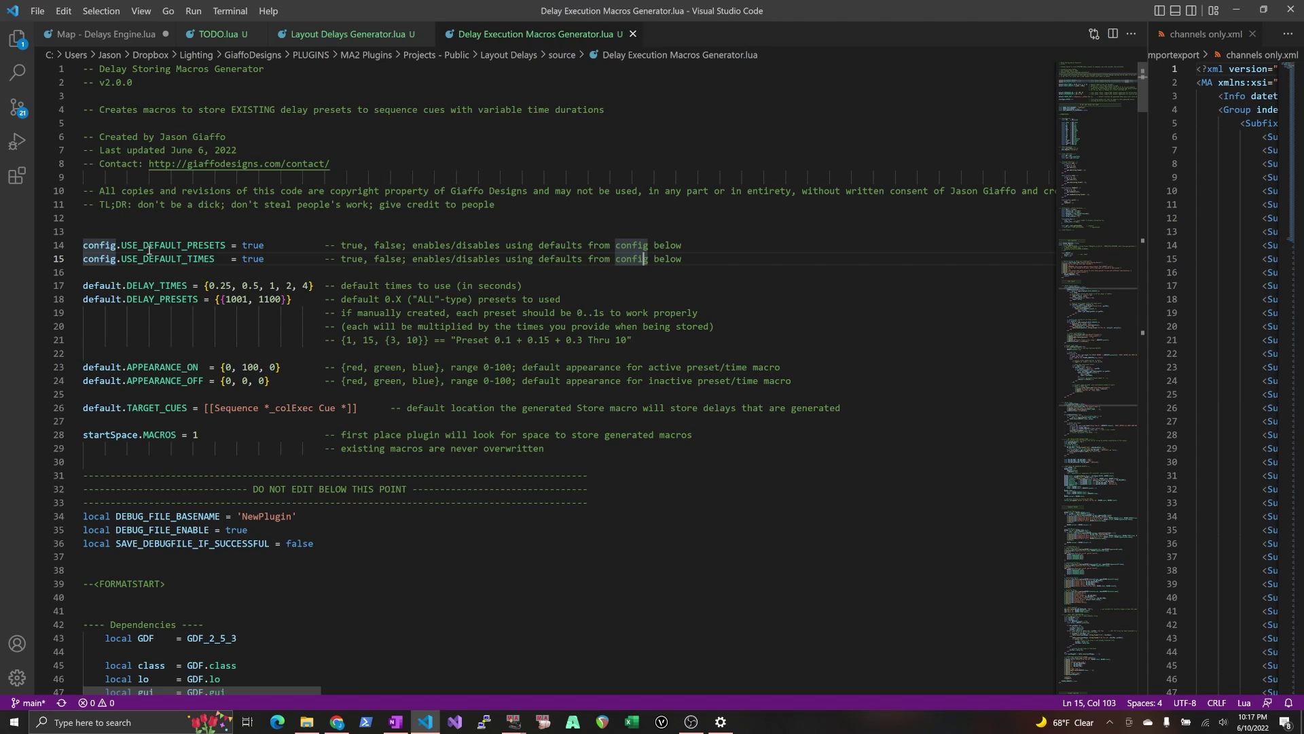
Highlight the USE_DEFAULT_PRESETS value and the DELAY_TIMES list in Delay Execution Macros Generator.lua in Visual Studio Code.
double_click(243, 244)
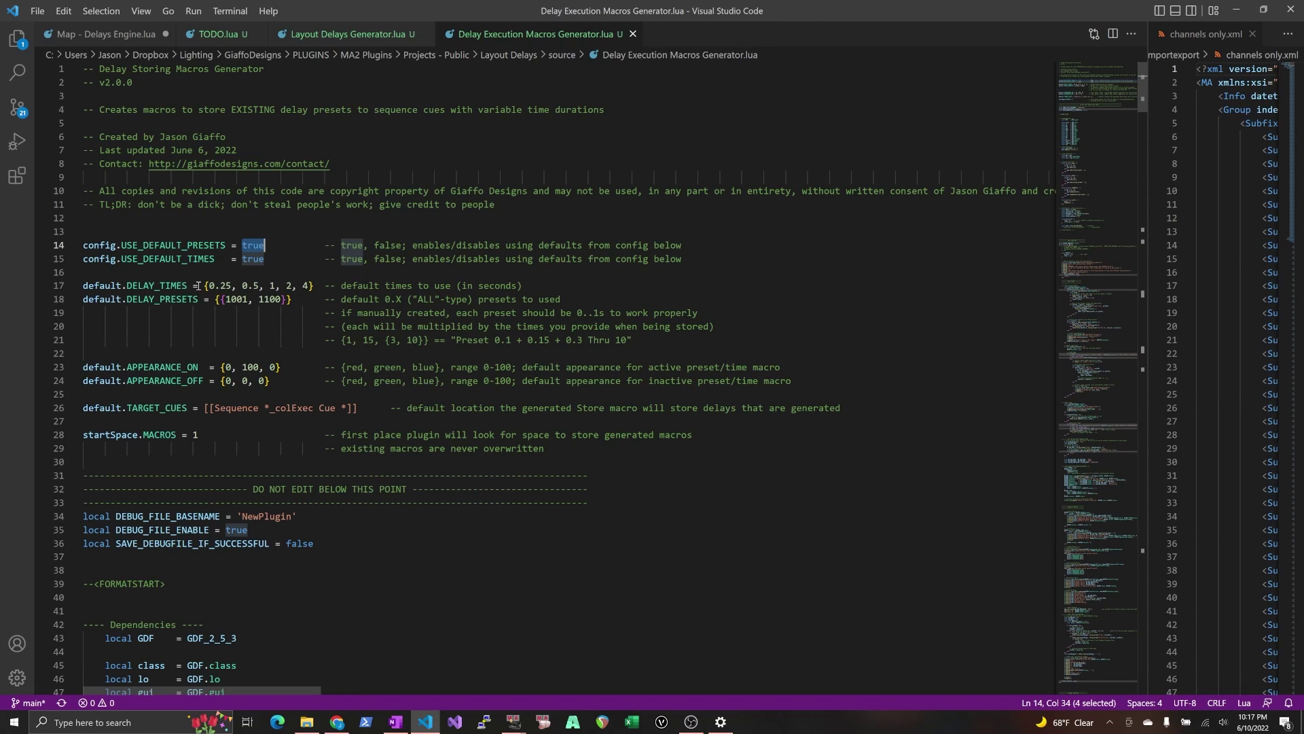
drag(198, 286, 320, 290)
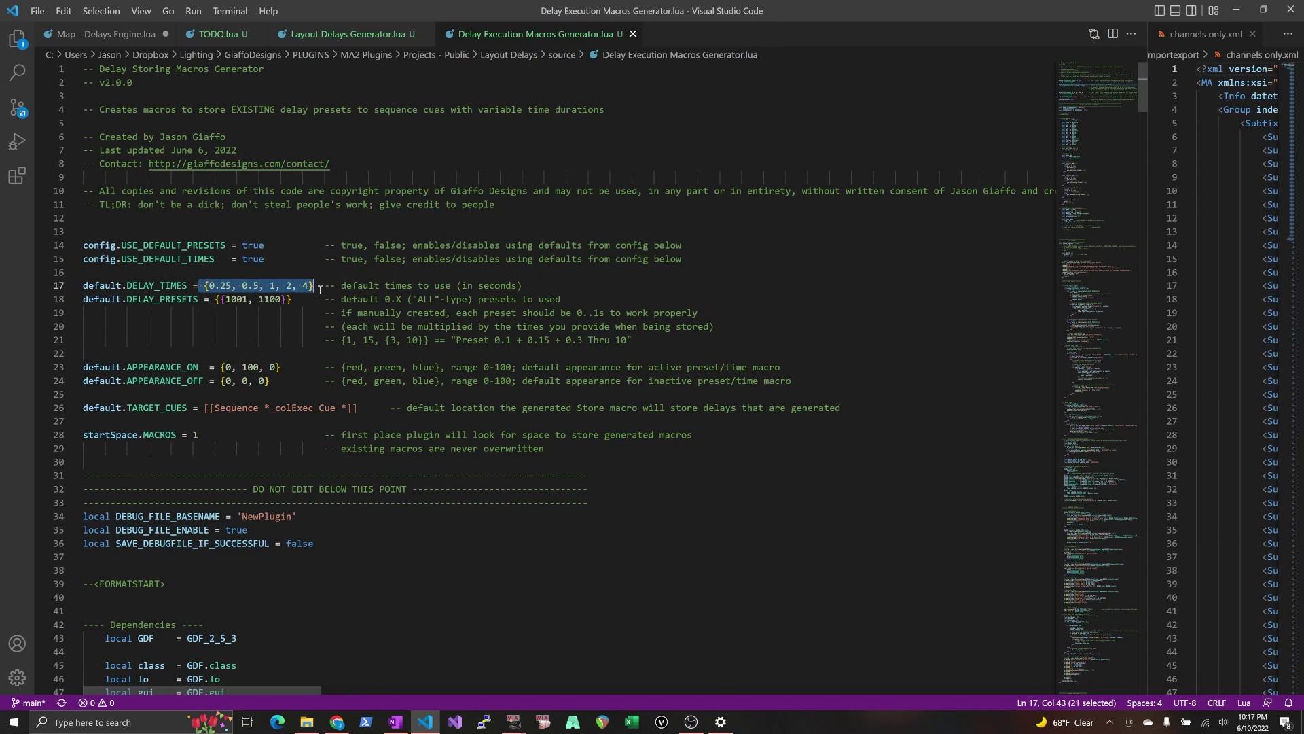
click(241, 305)
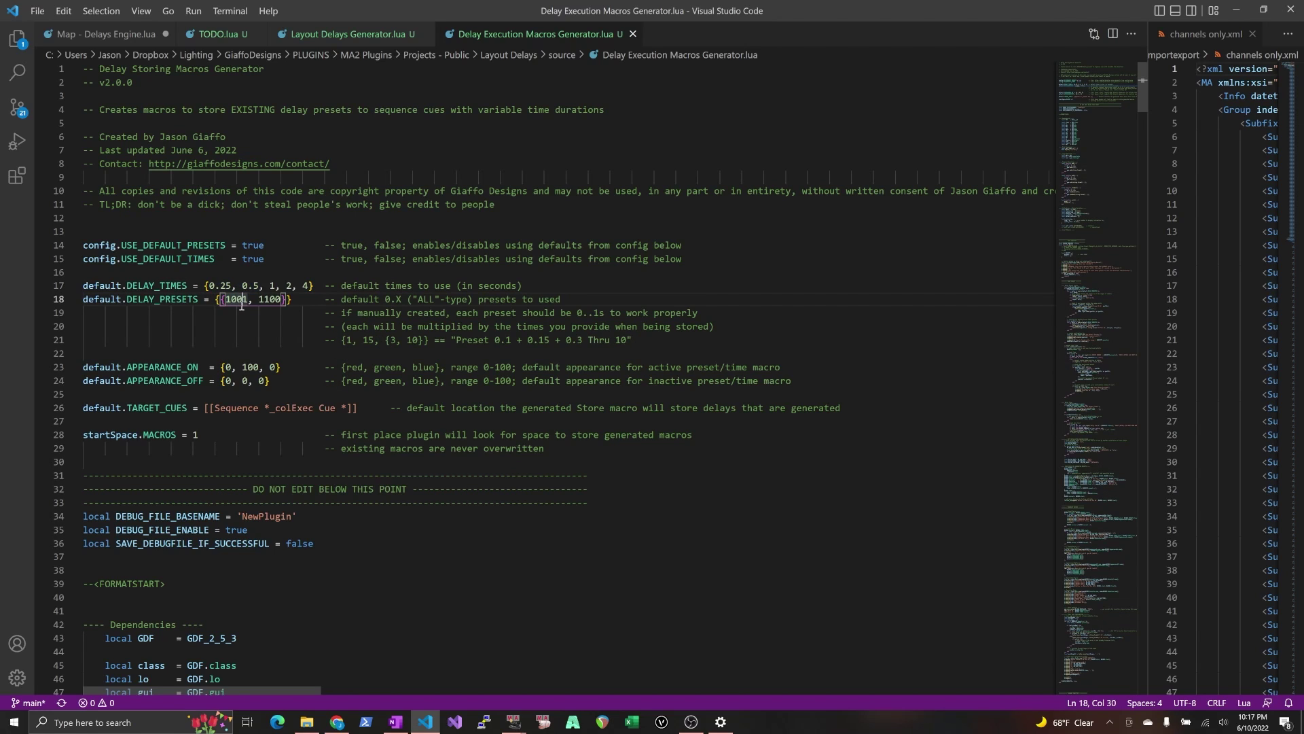
drag(209, 286, 315, 288)
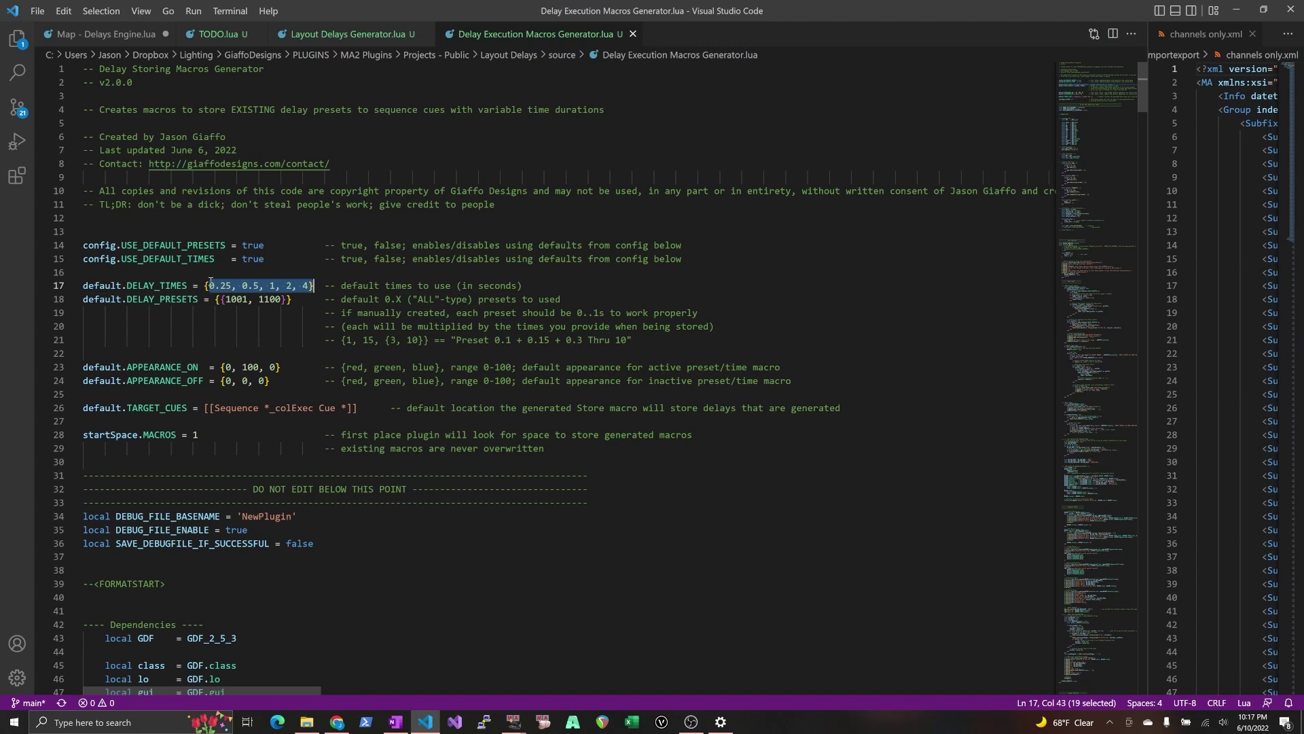
double_click(212, 286)
key(alt+Left)
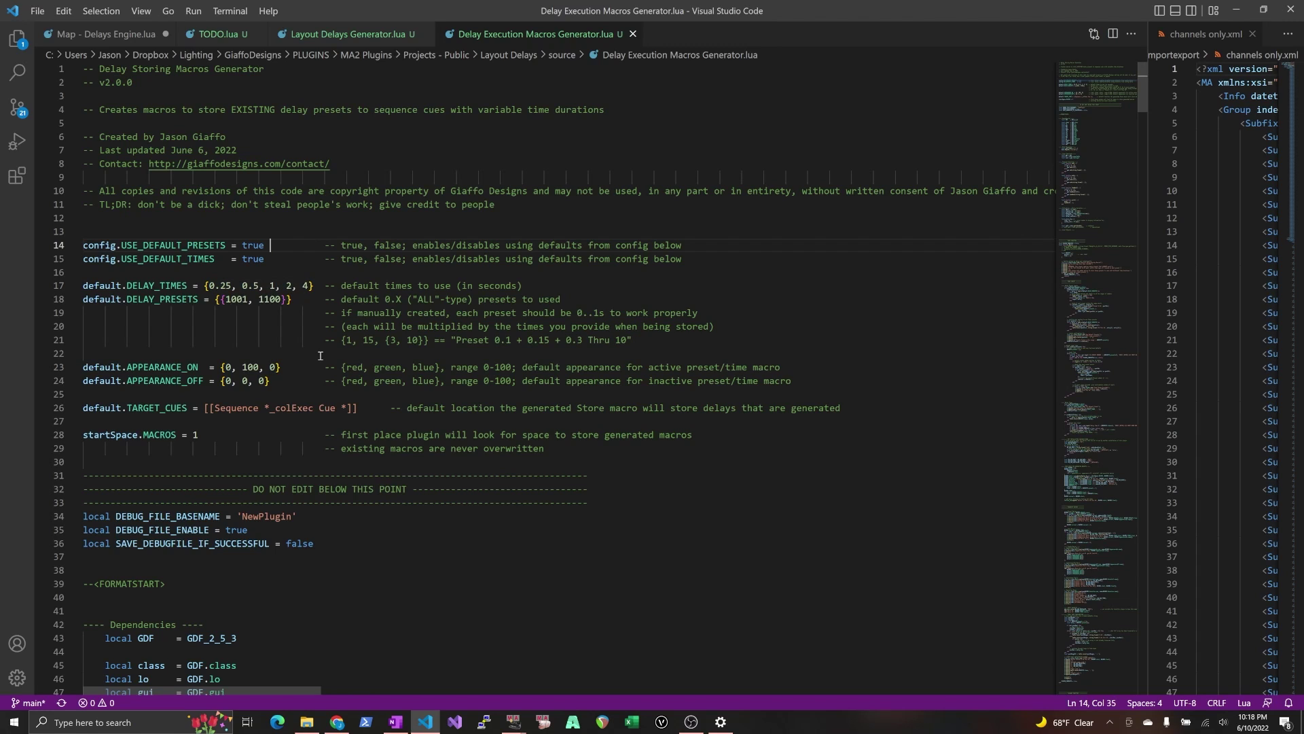
Examine the DELAY_PRESETS range {1001, 1100} alongside the "Preset 0.1 + 0.15 + 0.3 Thru 10" syntax example.
key(Down)
key(Down)
key(Down)
key(End)
key(Down)
drag(227, 299, 285, 299)
click(285, 299)
drag(362, 340, 487, 341)
Highlight the 1001 to 1100 range in DELAY_PRESETS again and compare it with the DELAY_TIMES line.
key(Up)
key(Up)
key(Up)
key(Up)
key(Up)
drag(224, 300, 286, 300)
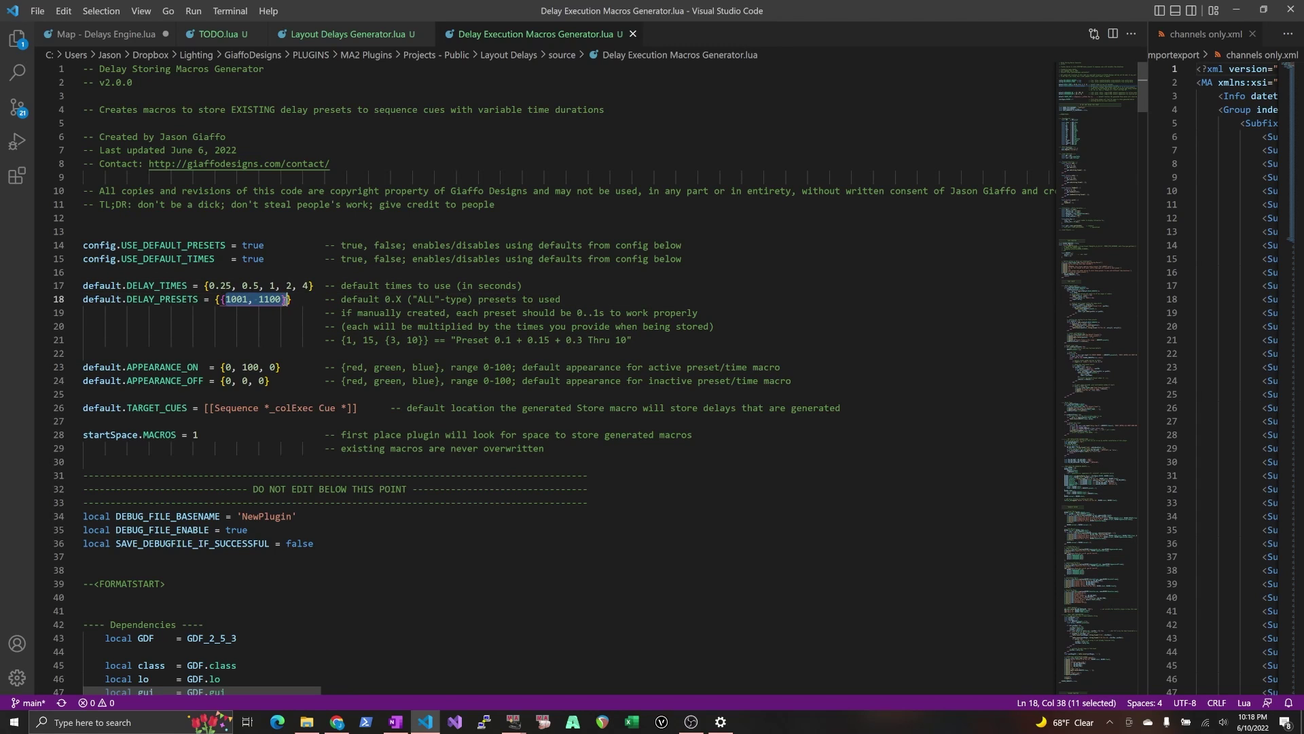
click(334, 286)
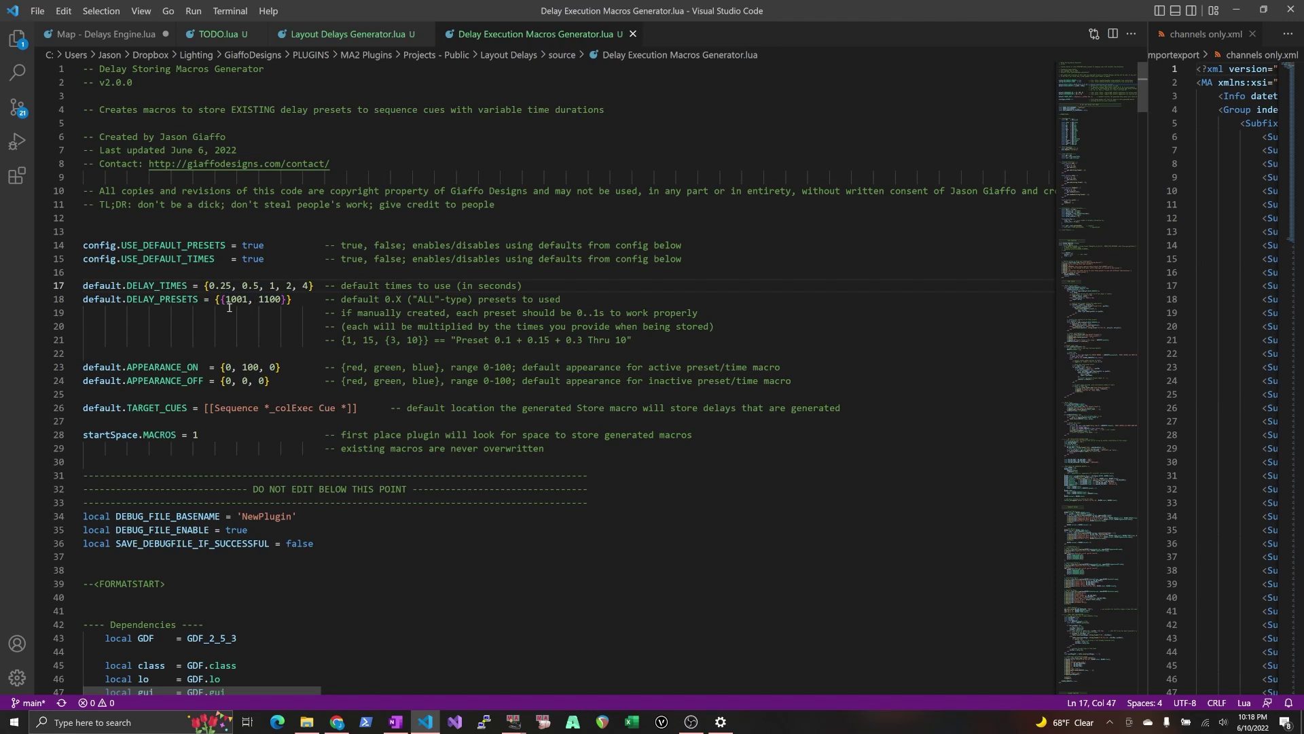
drag(227, 300, 280, 300)
click(330, 299)
Highlight the APPEARANCE_ON and APPEARANCE_OFF defaults for active and inactive macros.
double_click(174, 370)
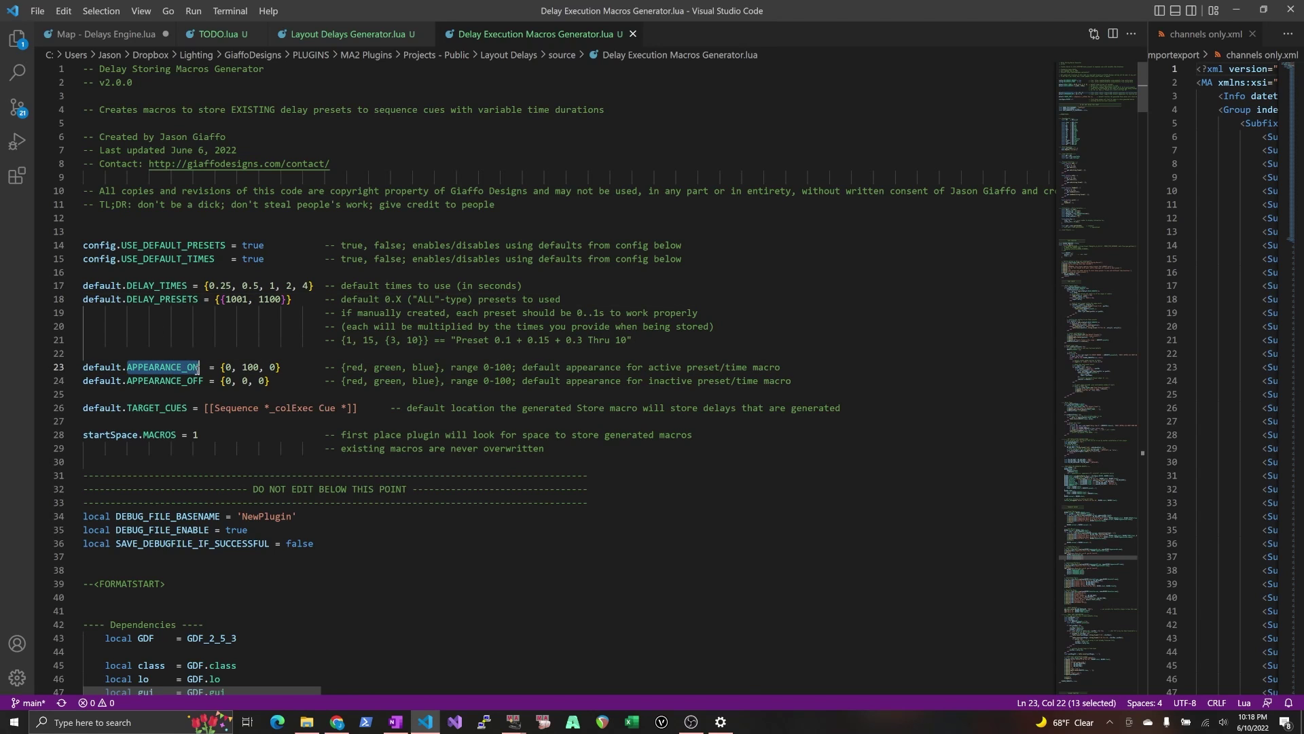
double_click(164, 379)
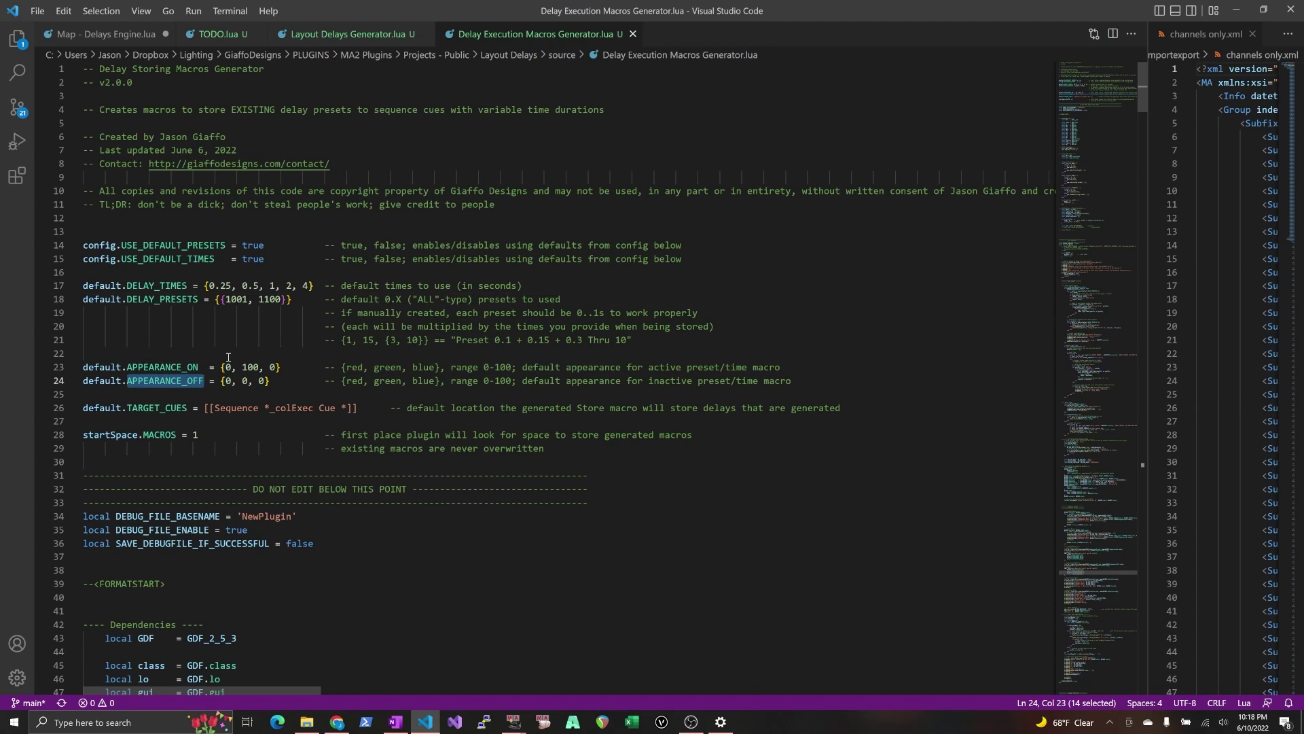
click(453, 389)
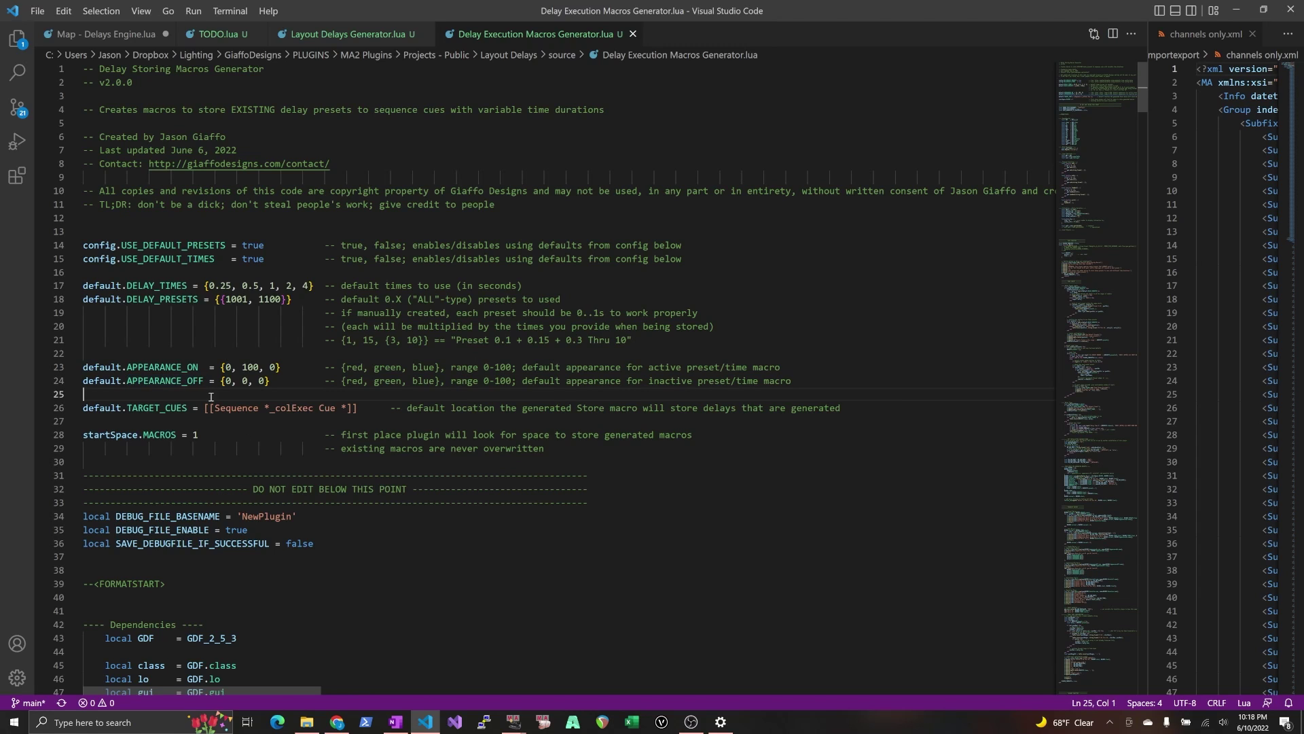
Highlight the TARGET_CUES default "Sequence *_colExec Cue *" and switch to the grandMA2 windows.
drag(215, 408, 353, 407)
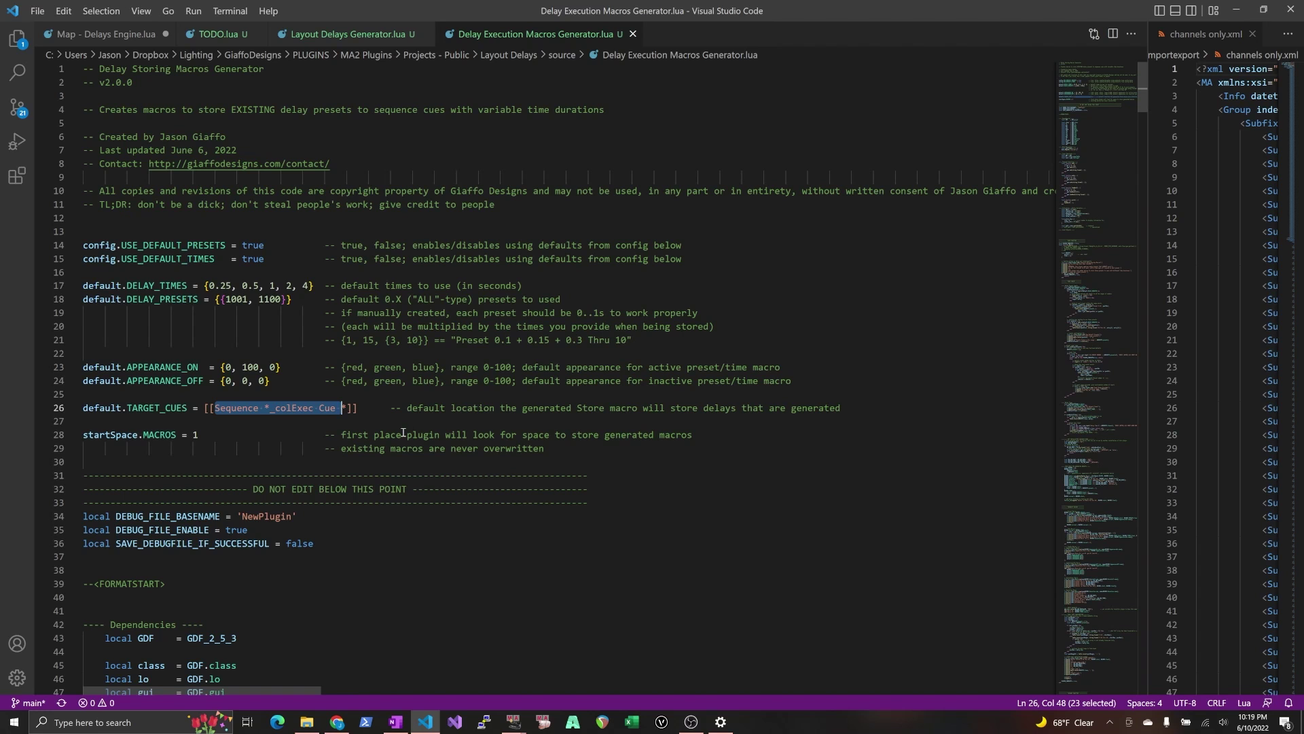
key(alt+Tab)
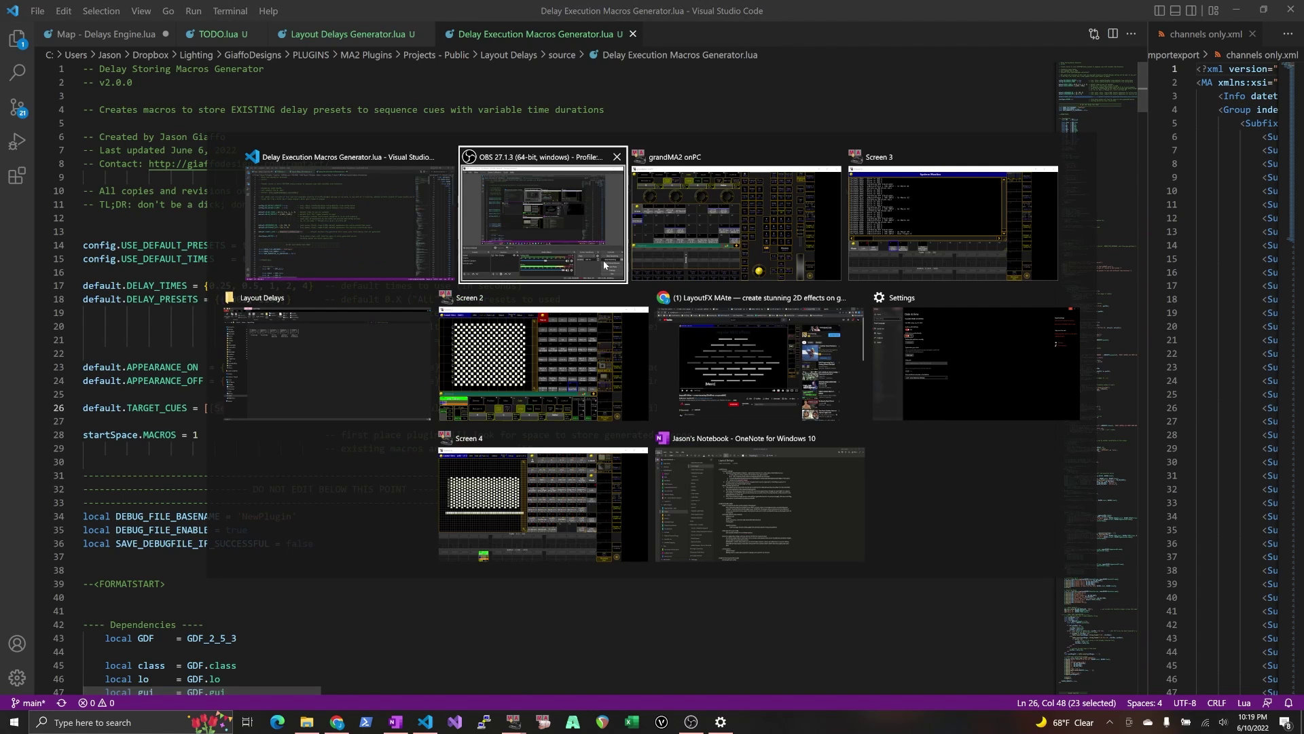
click(678, 219)
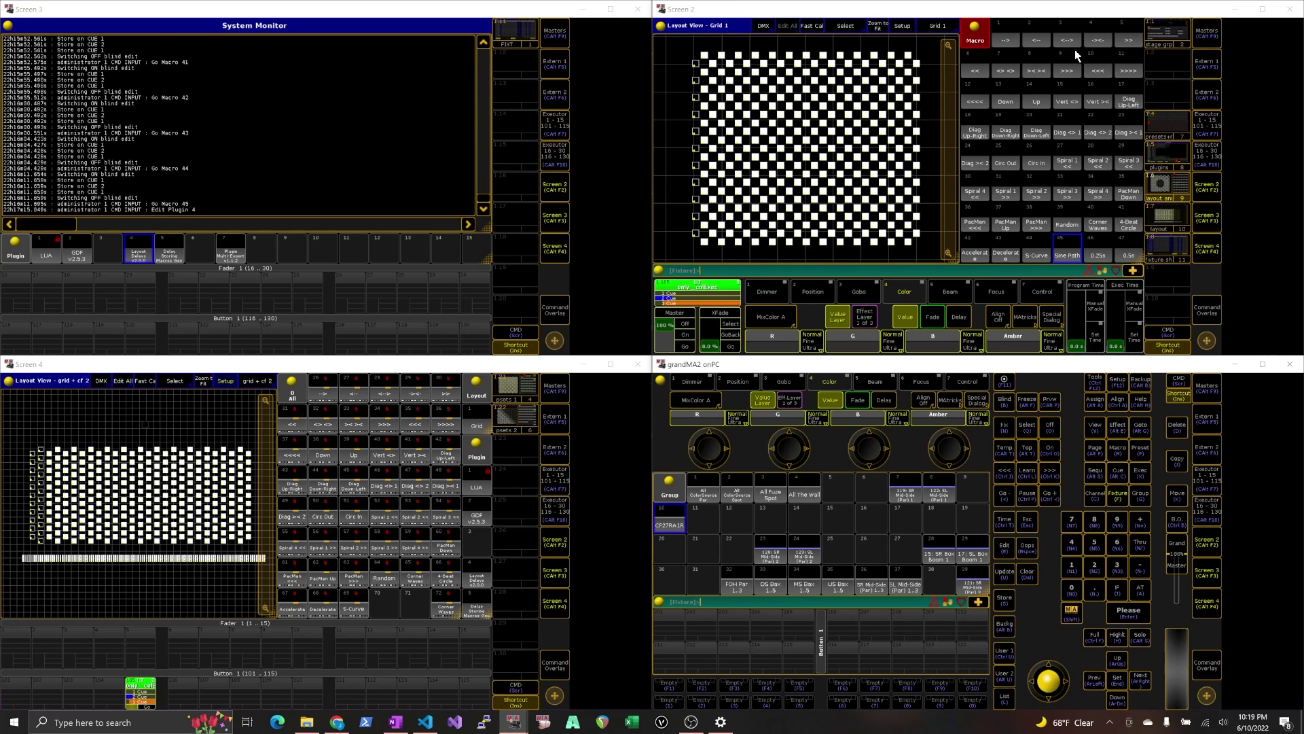
Maximize the Screen 2 window and uninstall the existing DLY2 macros from the macro pool, confirming the removal.
click(1167, 159)
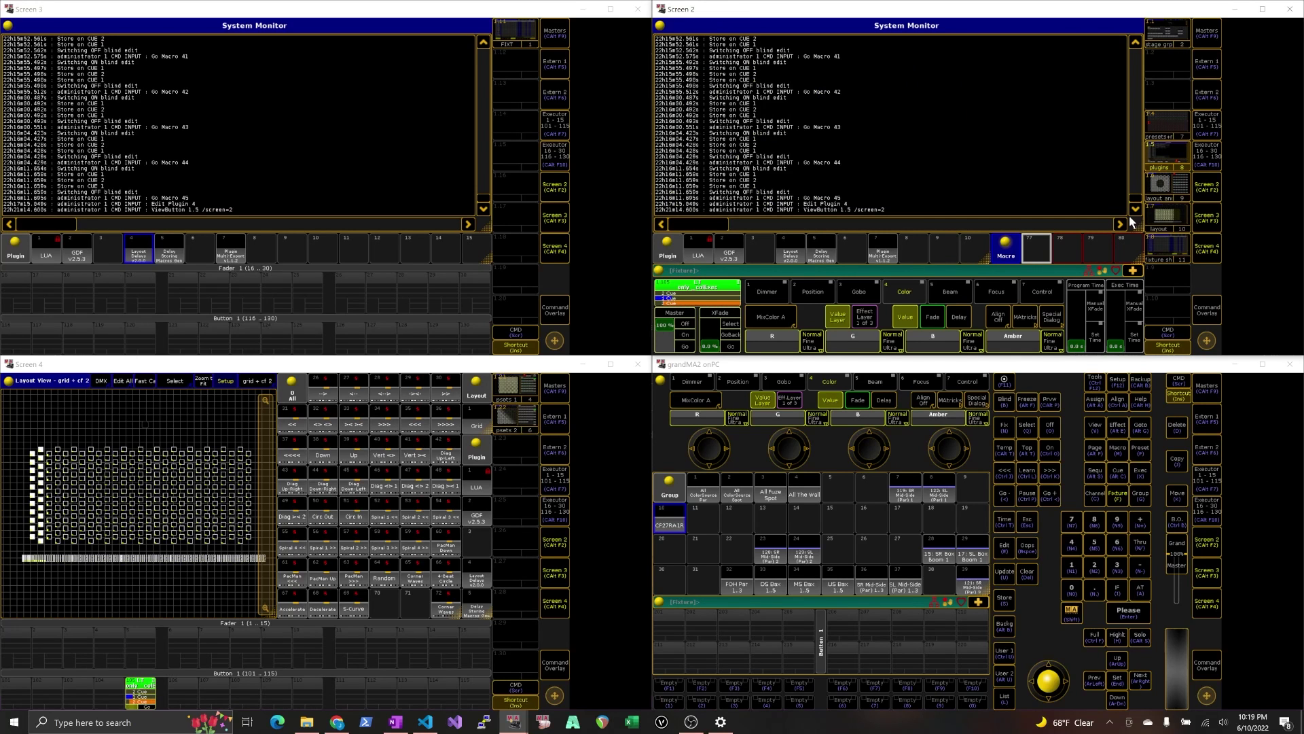
click(1262, 9)
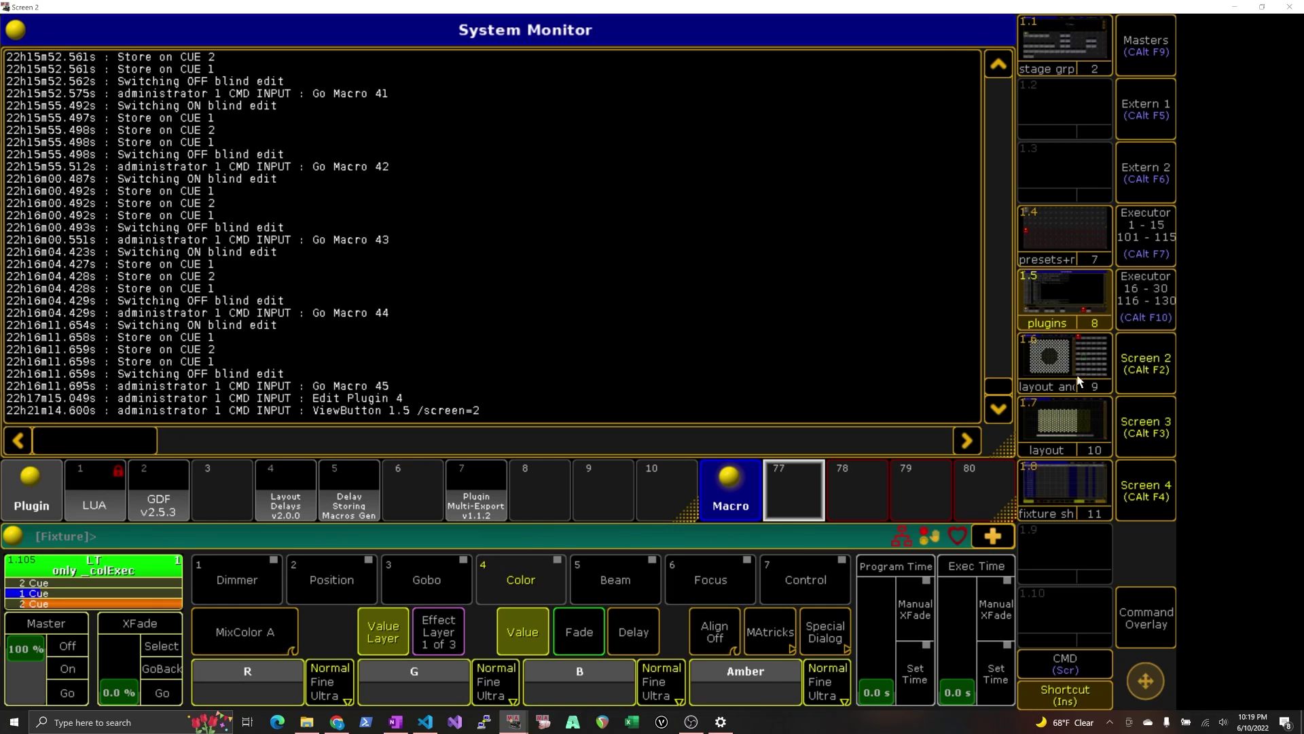
click(1065, 234)
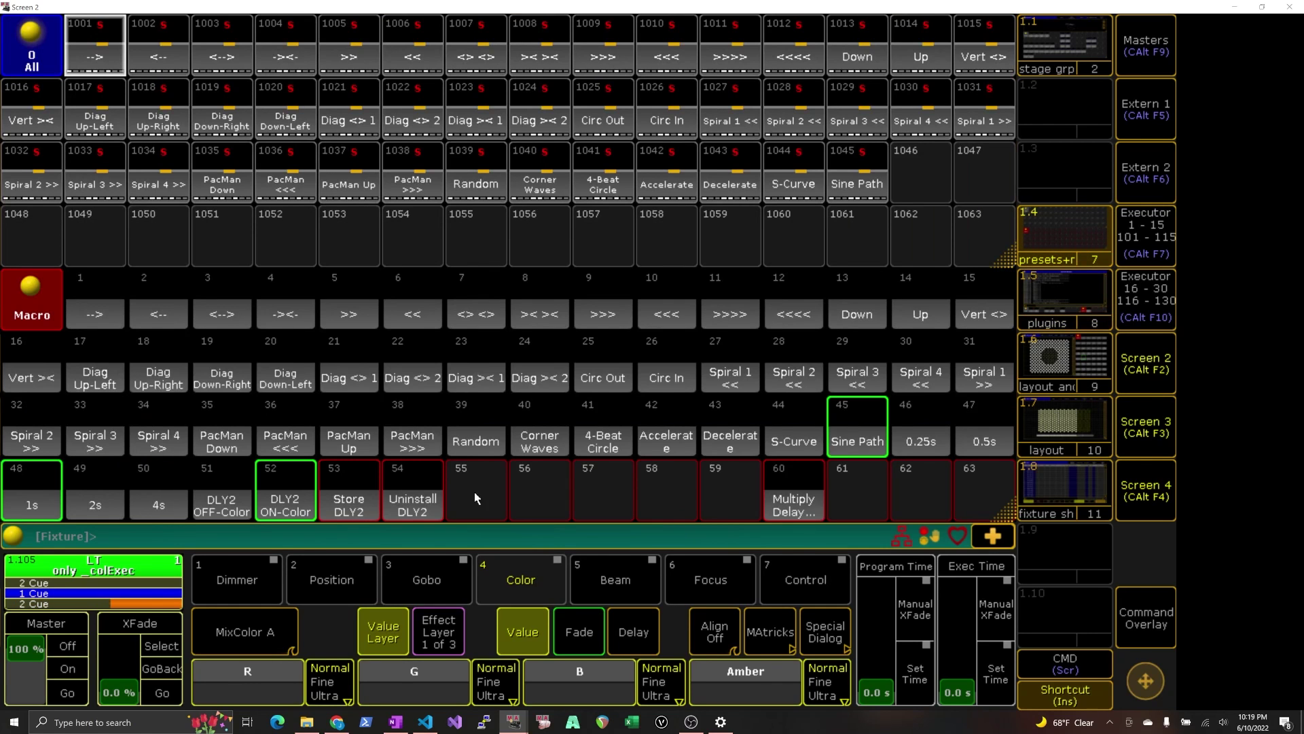
click(409, 507)
key(Return)
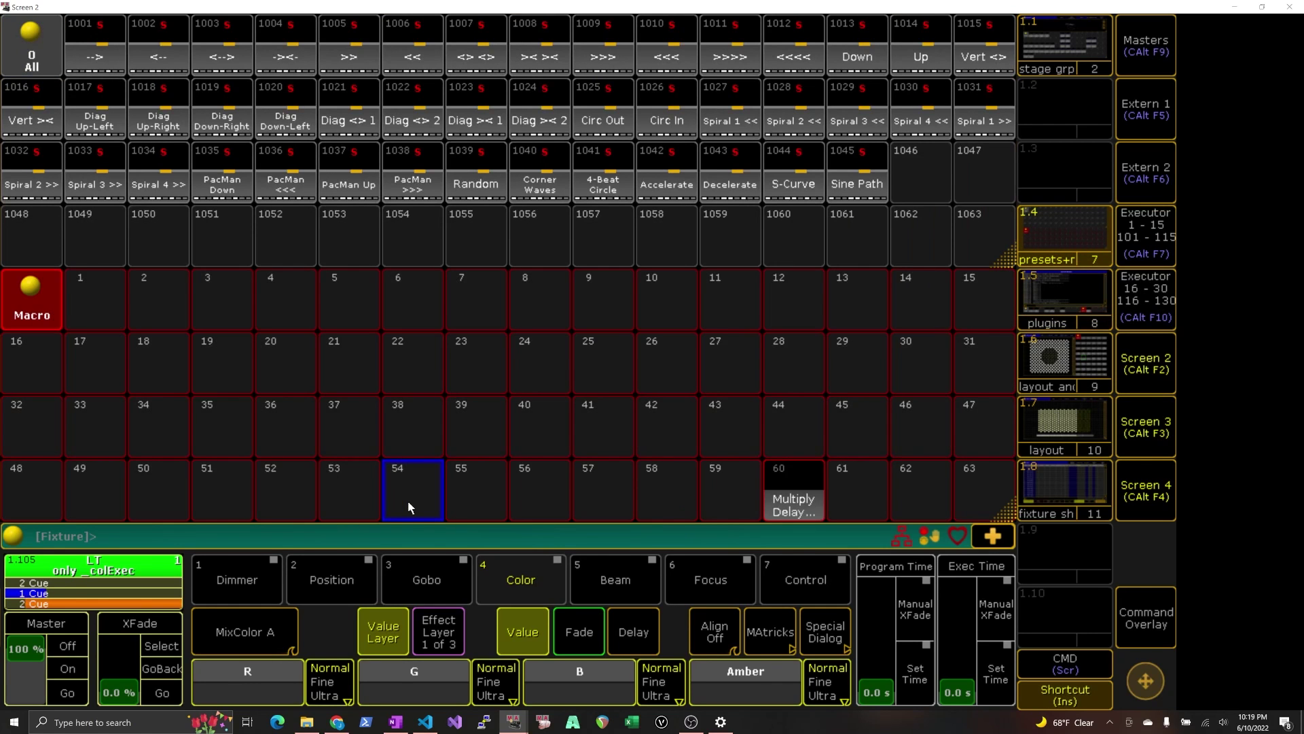
Run the Delay Storing Macros Gen plugin and accept the default "All"-type presets 1001 Thru 1100.
click(1077, 314)
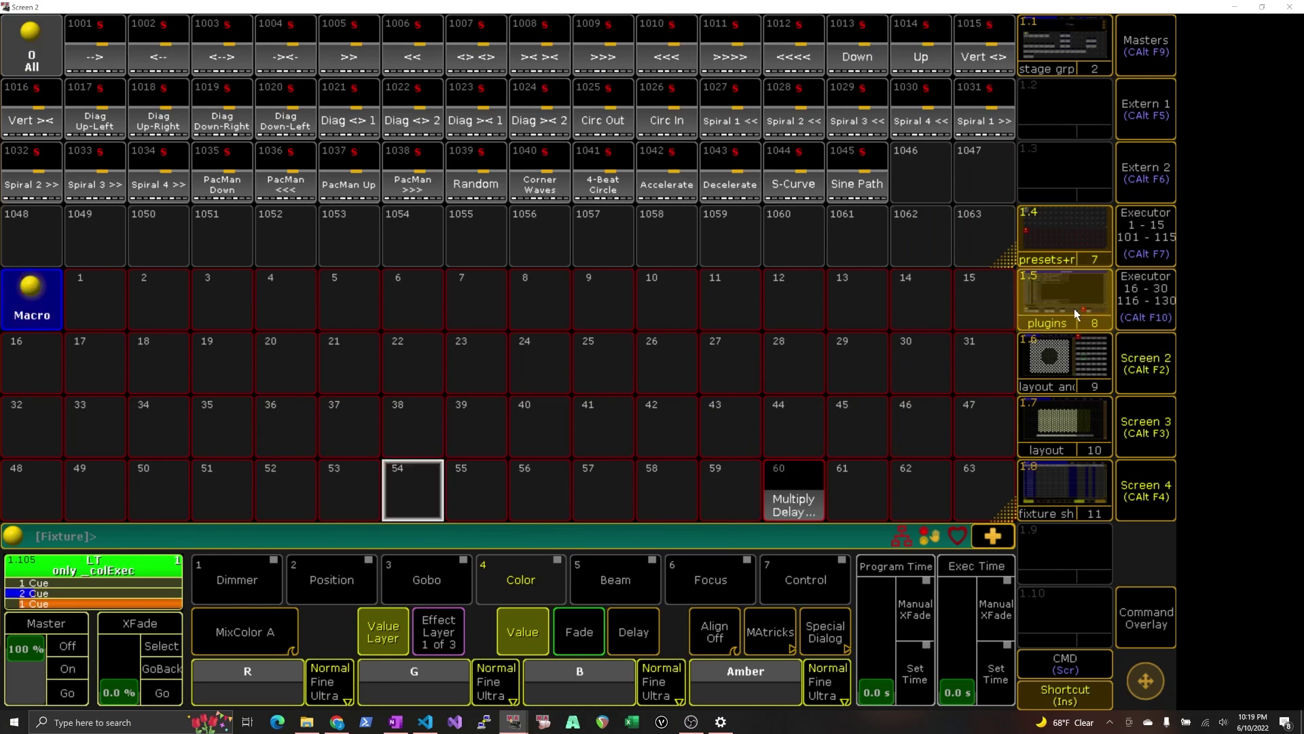
click(368, 498)
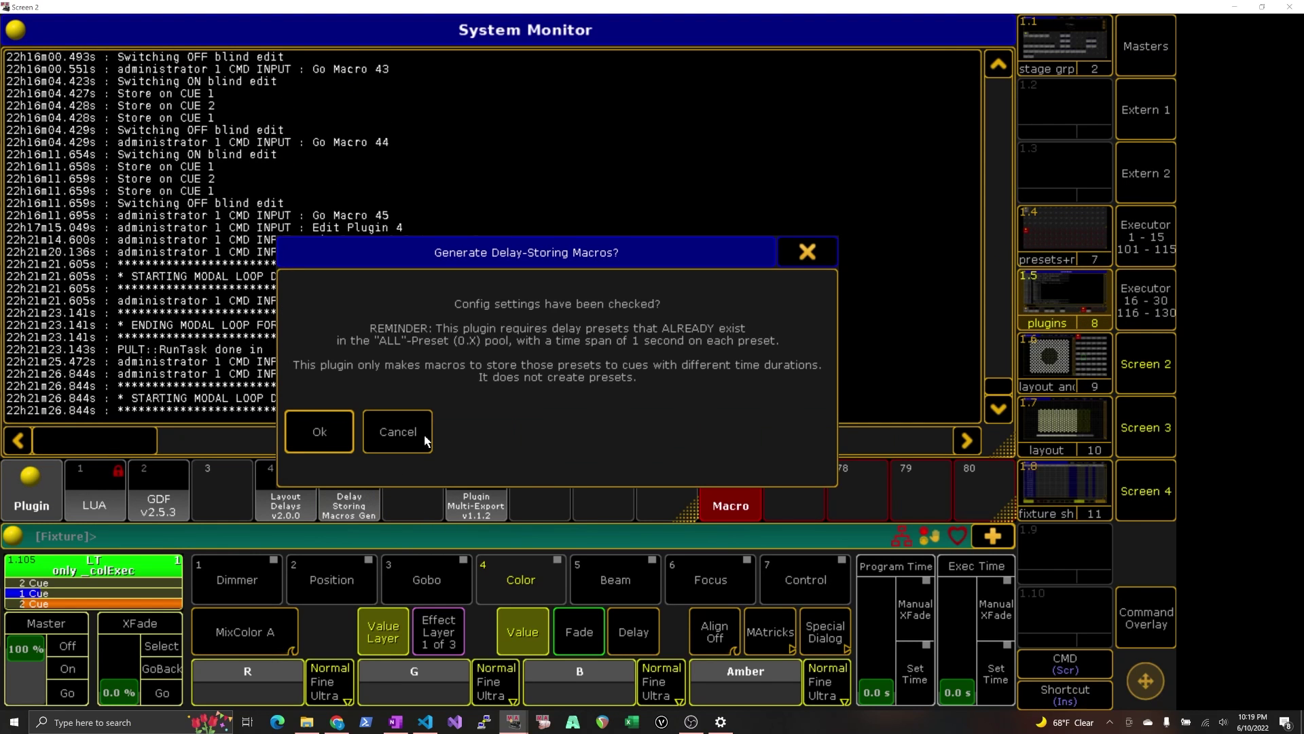
click(324, 450)
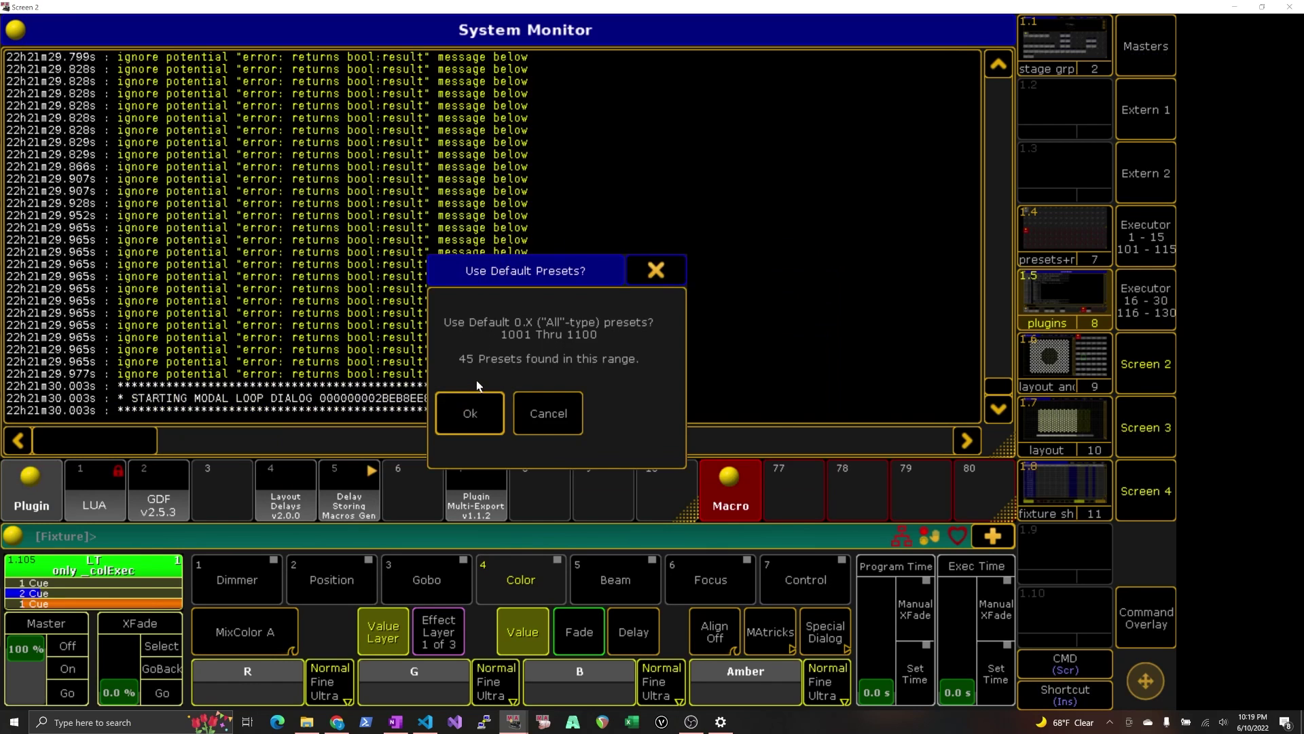
click(468, 413)
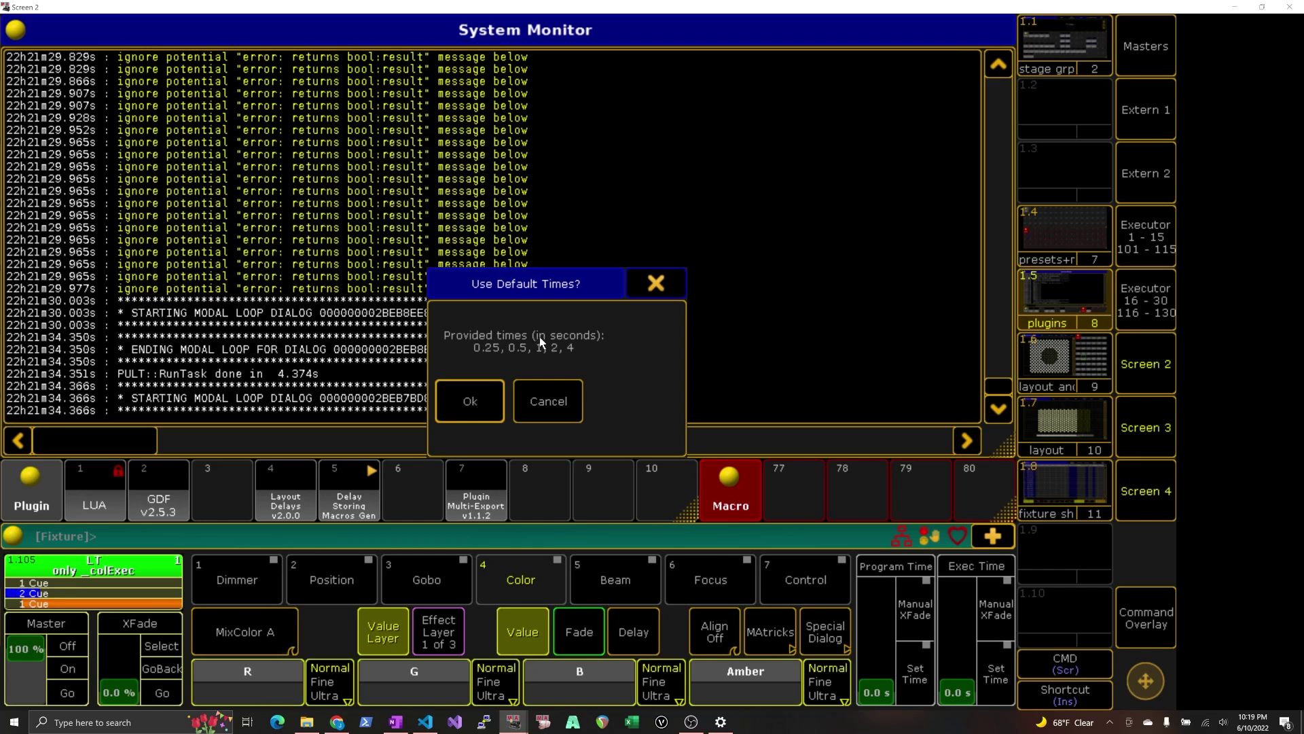
Decline the default times, generate the macros with custom delay times 0.25, 1, 2, 4 and 8, and dismiss the completion dialog.
click(549, 402)
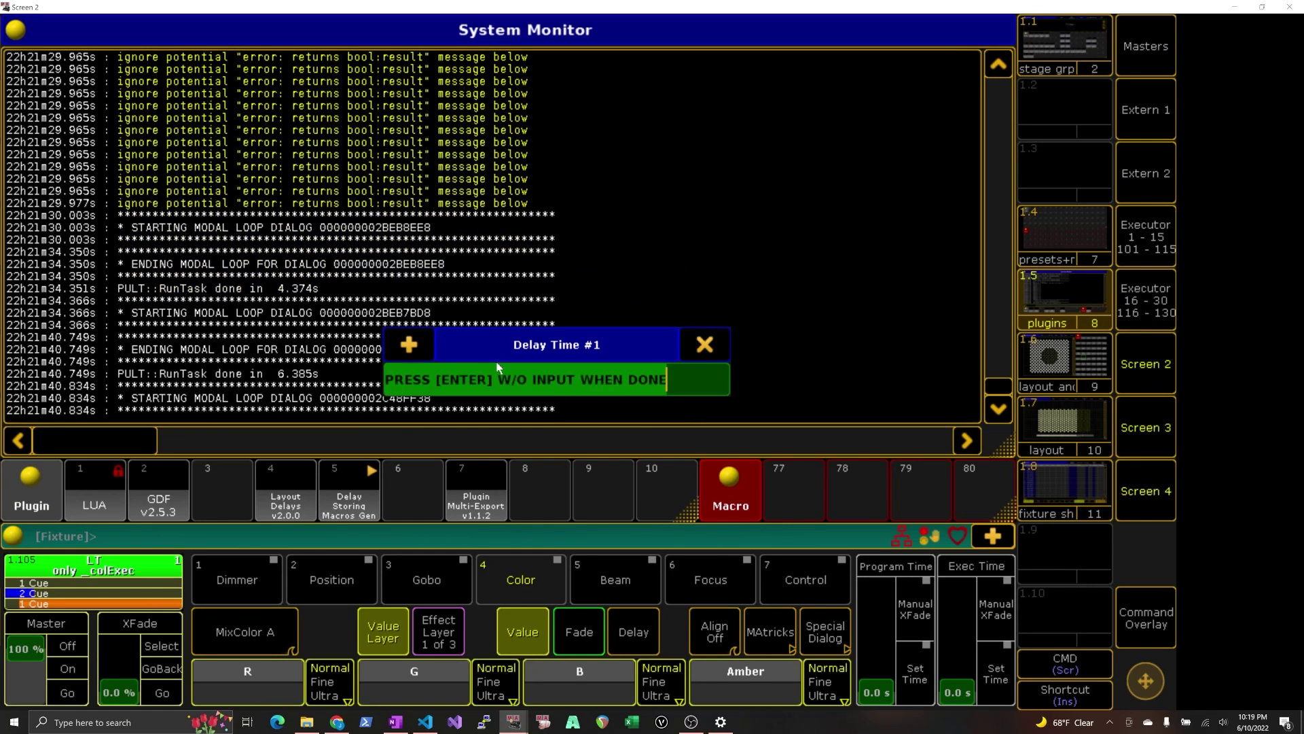
text(0.25)
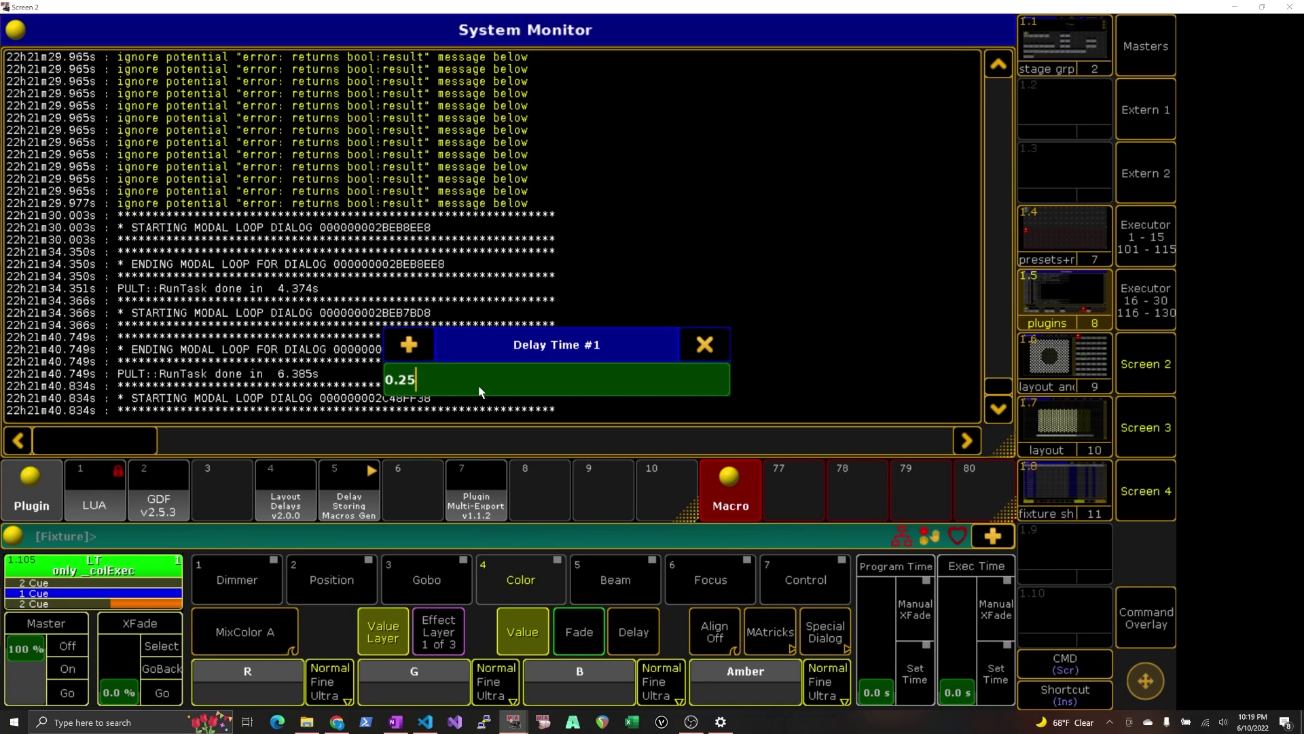
key(Return)
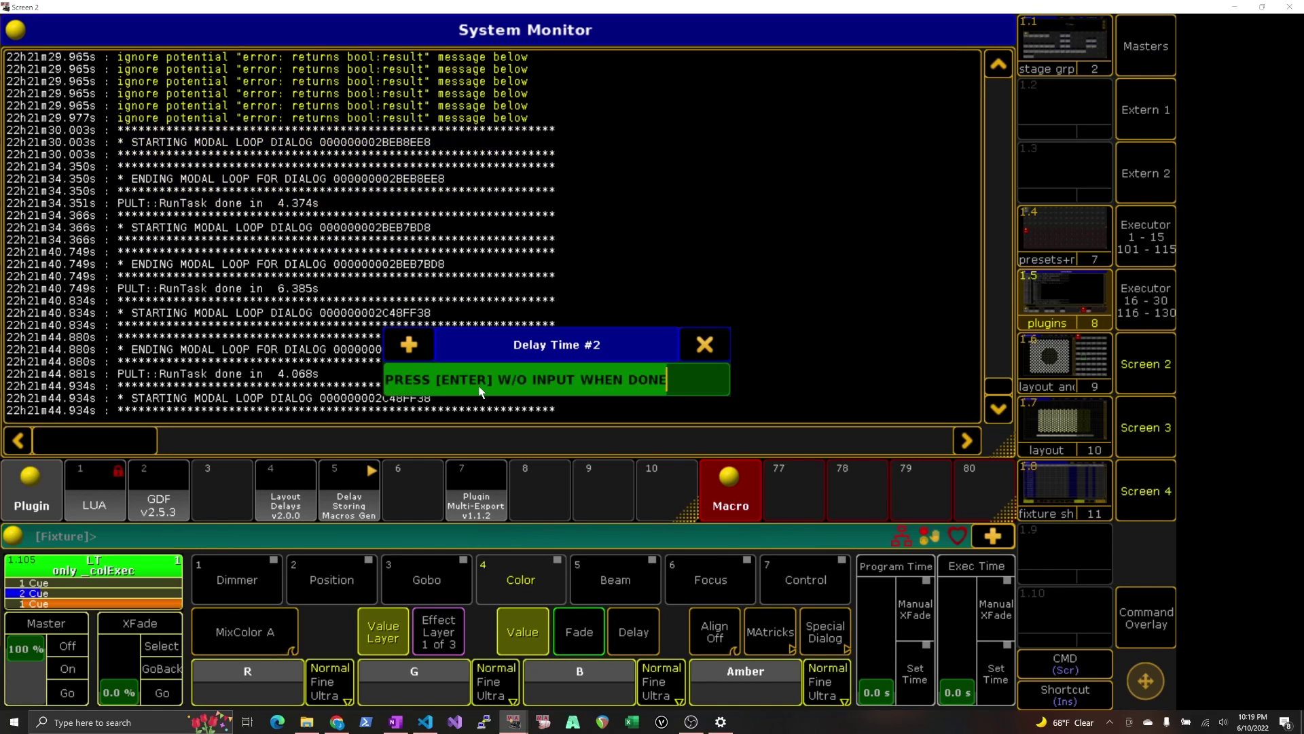
text(1)
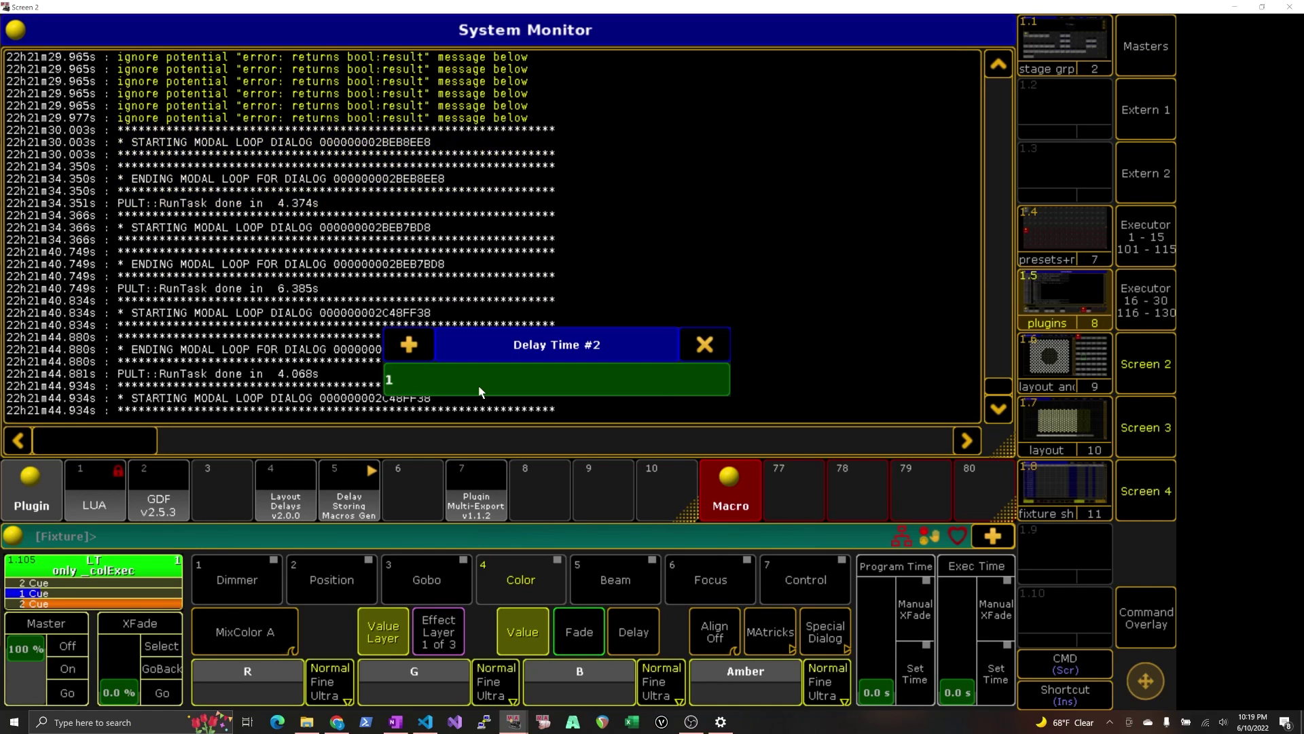
key(Return)
text(2)
key(Return)
text(3)
key(Return)
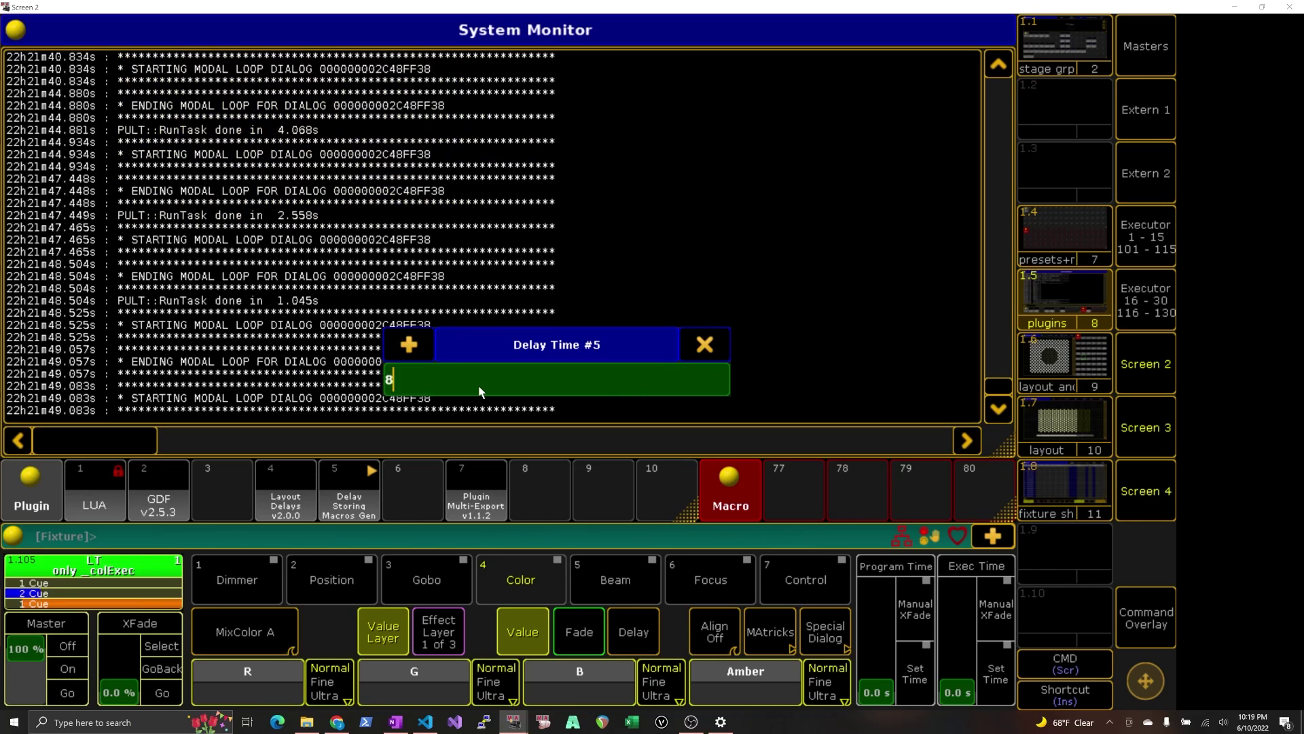
text(4)
key(Return)
key(Return)
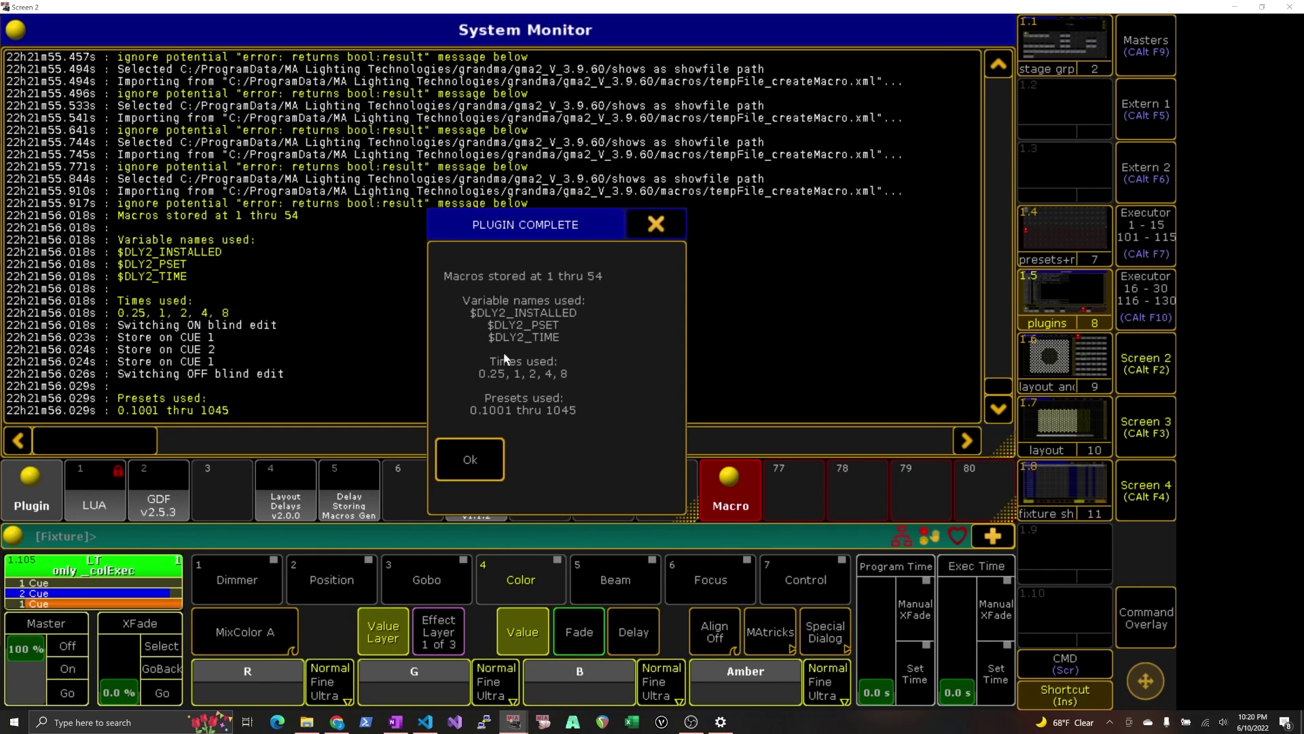
click(482, 453)
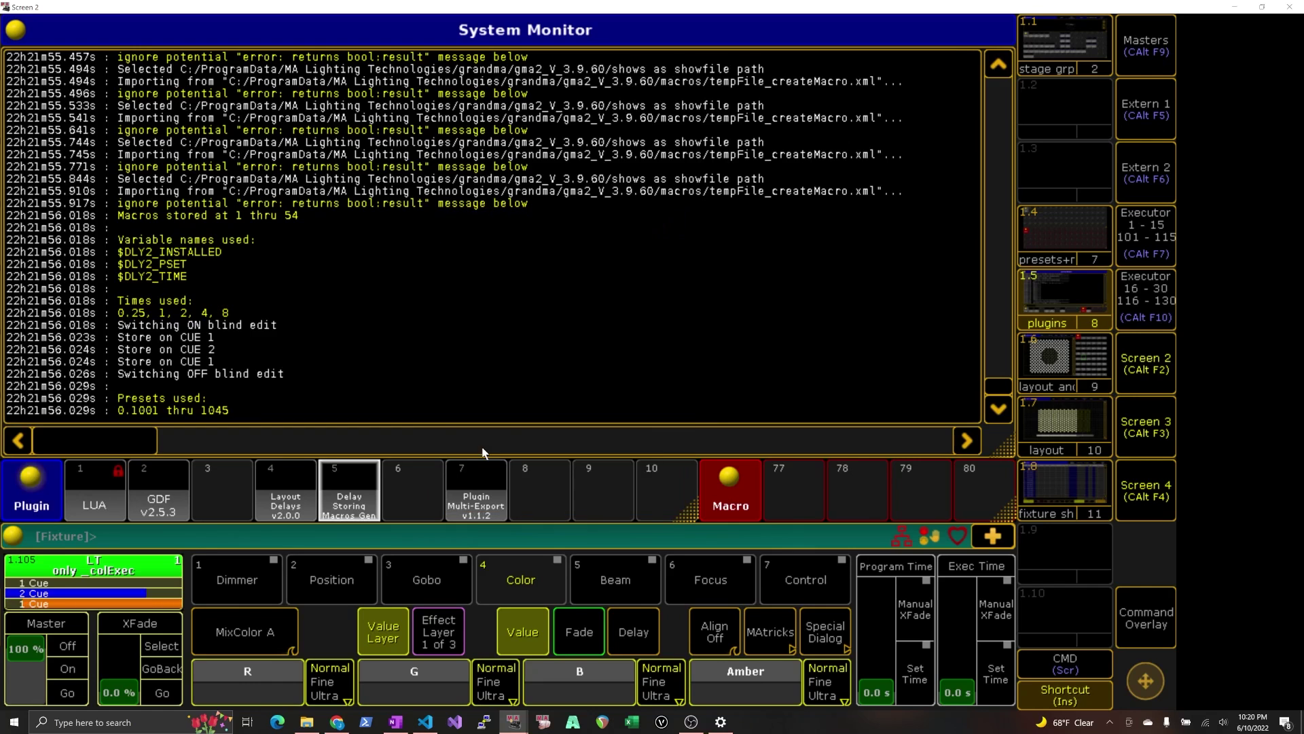
Examine the preset variable and the OFF-Color and ON-Color appearance lines in generated macro 2, then close its editor.
click(1098, 258)
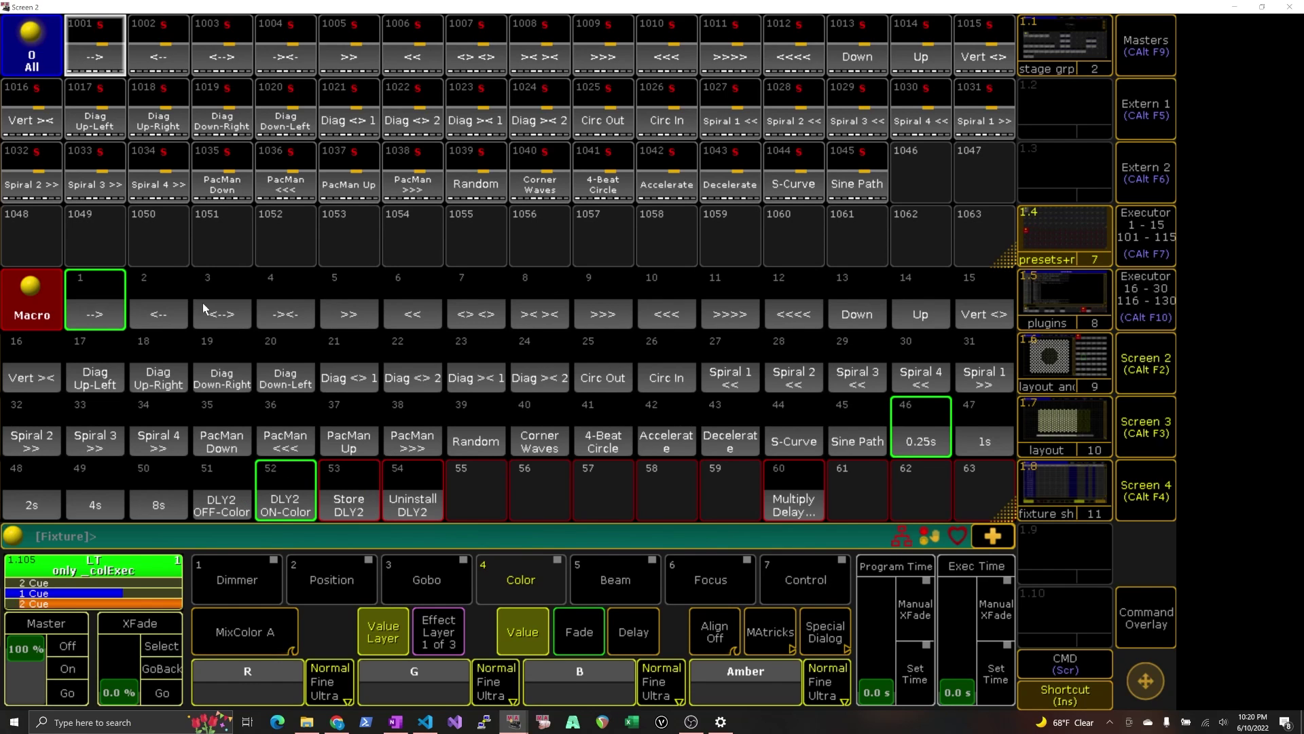
right_click(158, 309)
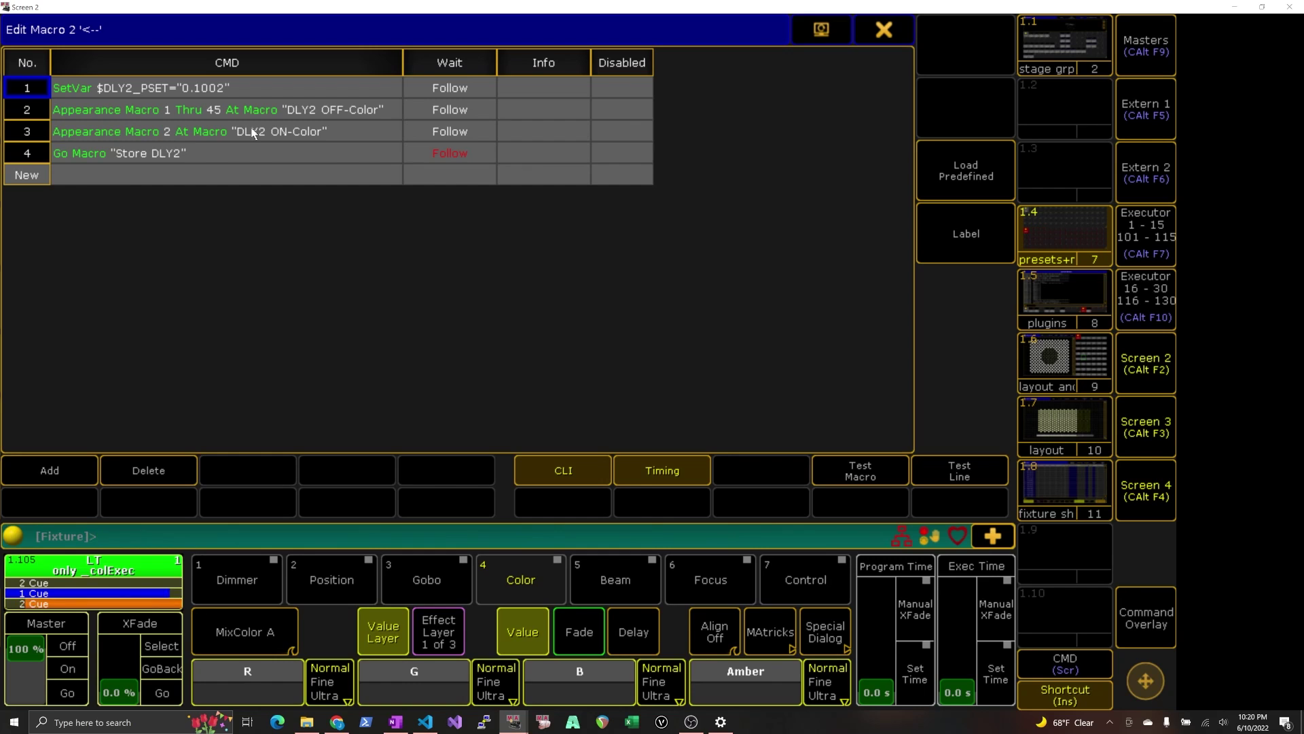
click(215, 114)
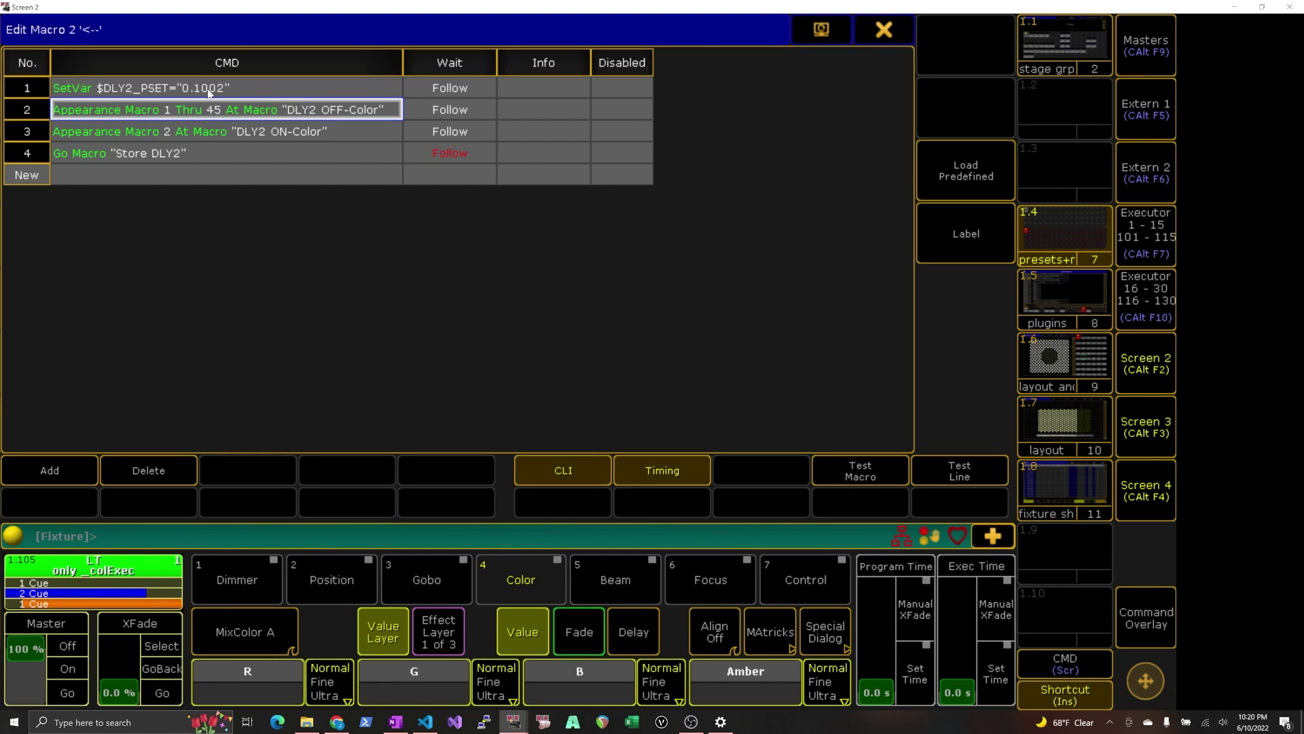
click(207, 88)
click(233, 110)
click(265, 133)
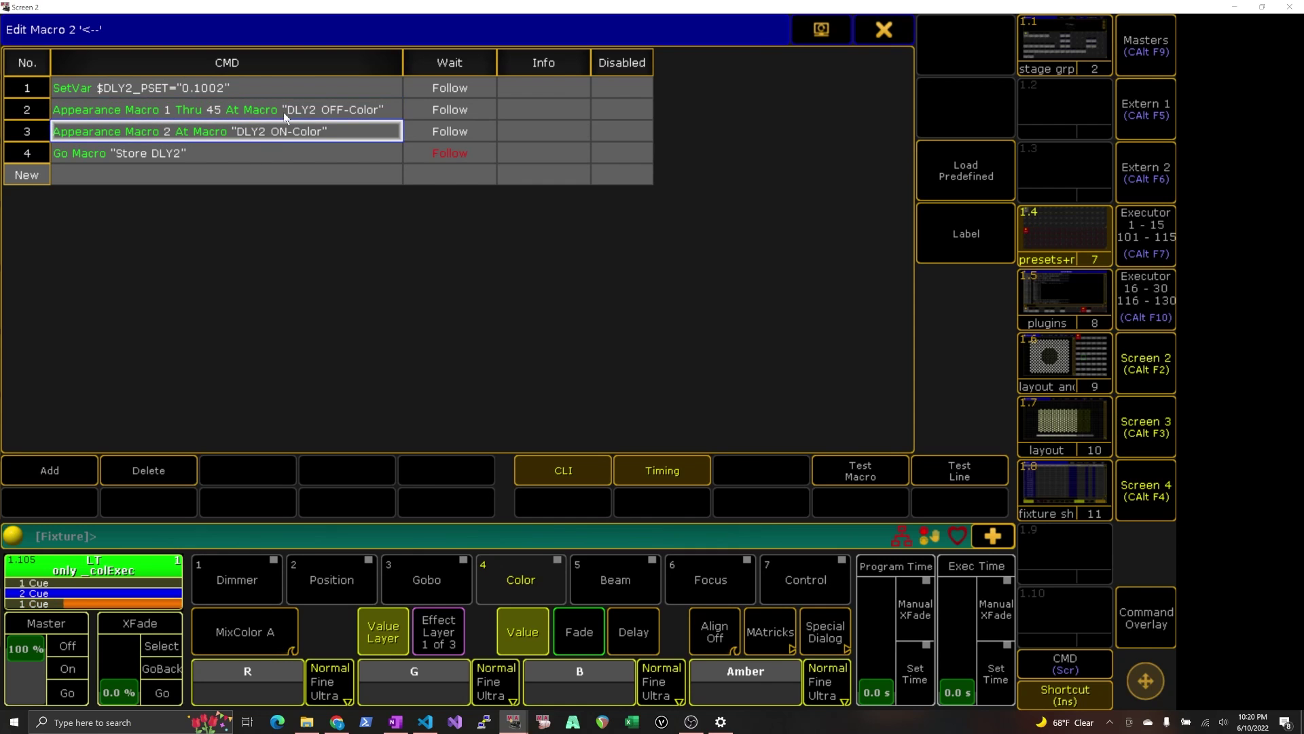
click(880, 29)
Set the DLY2 OFF-Color appearance to blue and run delay macros 5 and 4 to apply it.
click(235, 495)
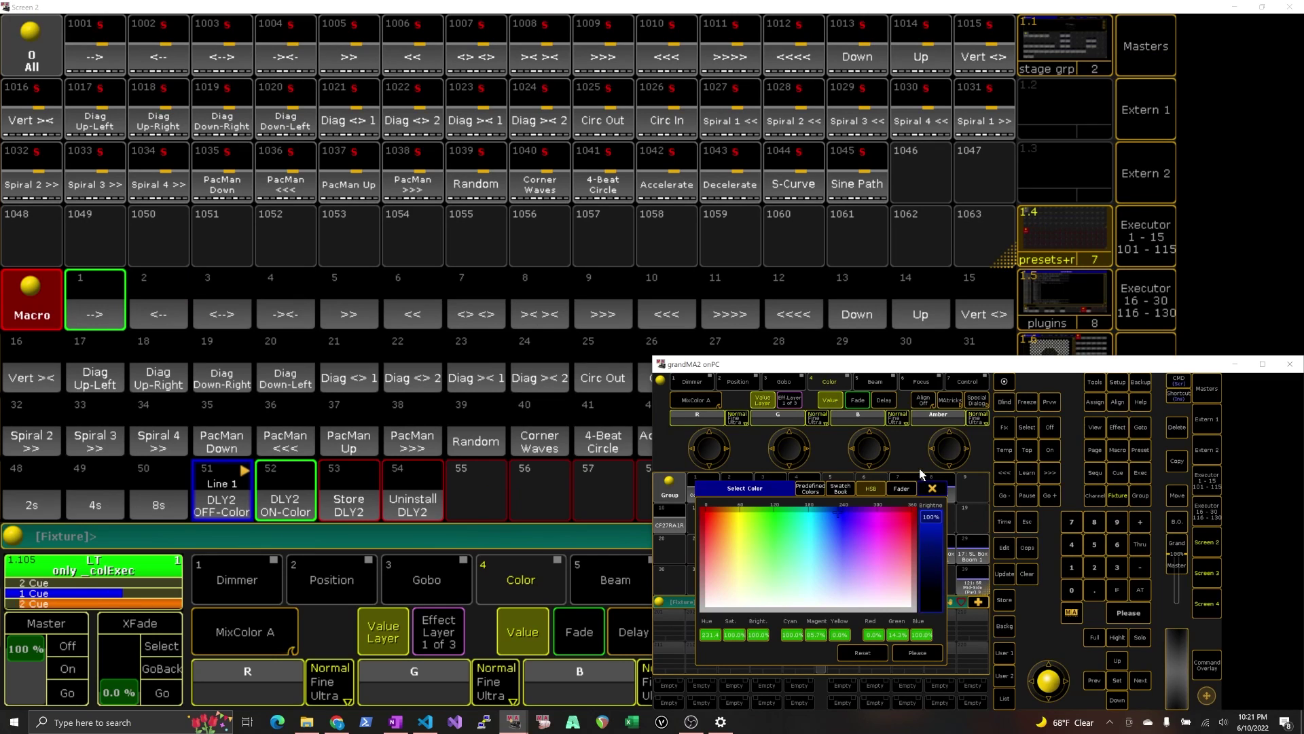
click(916, 653)
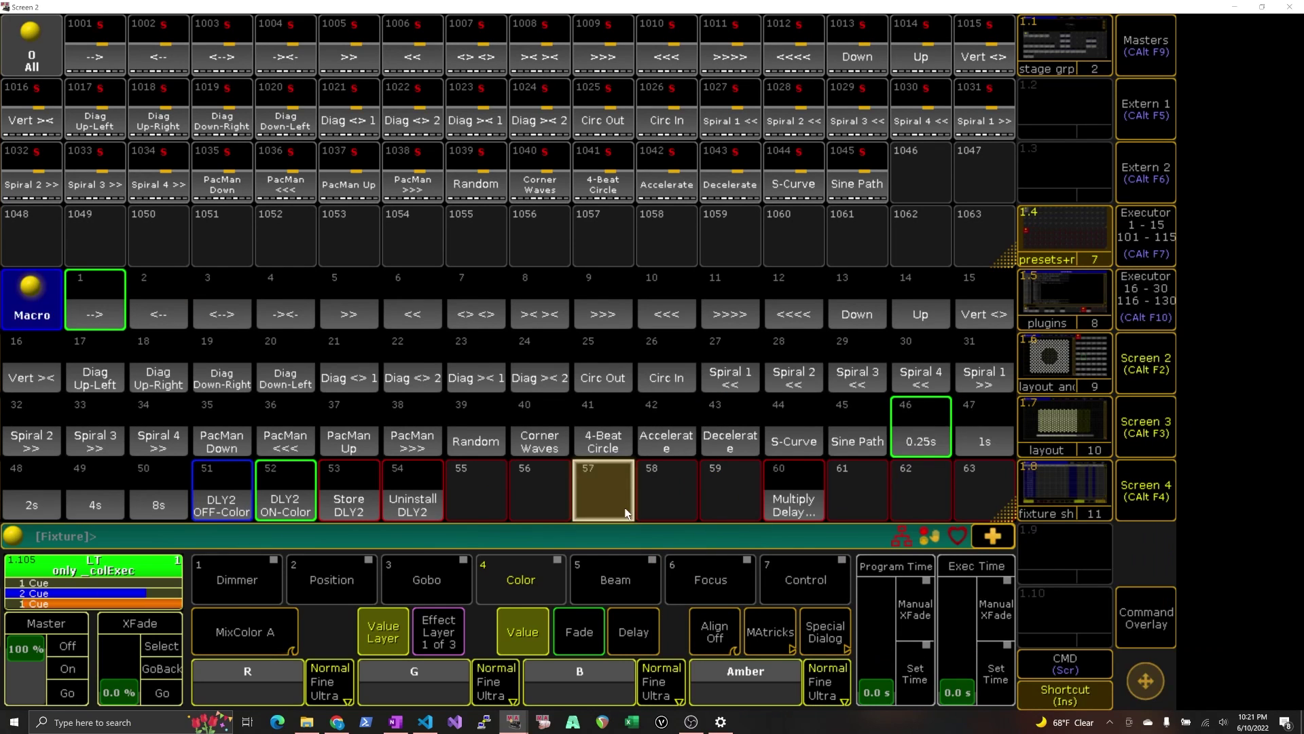
click(360, 299)
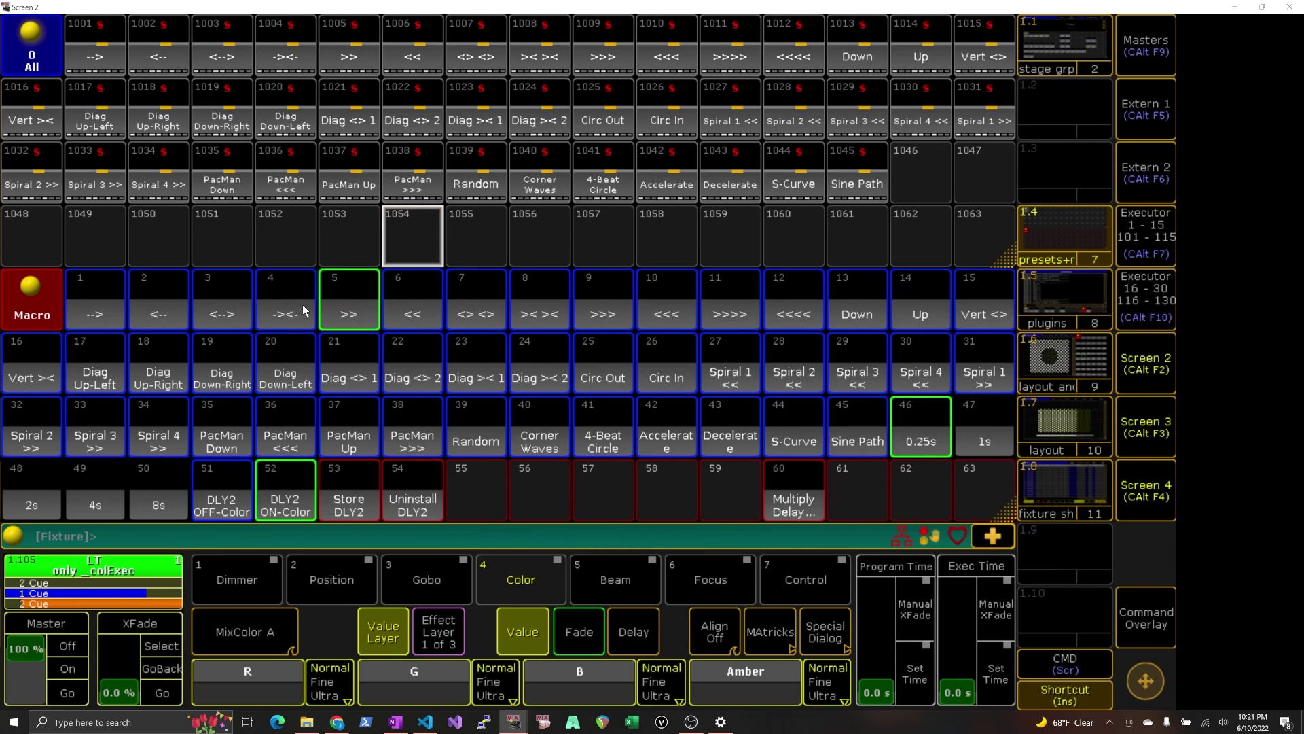
click(309, 285)
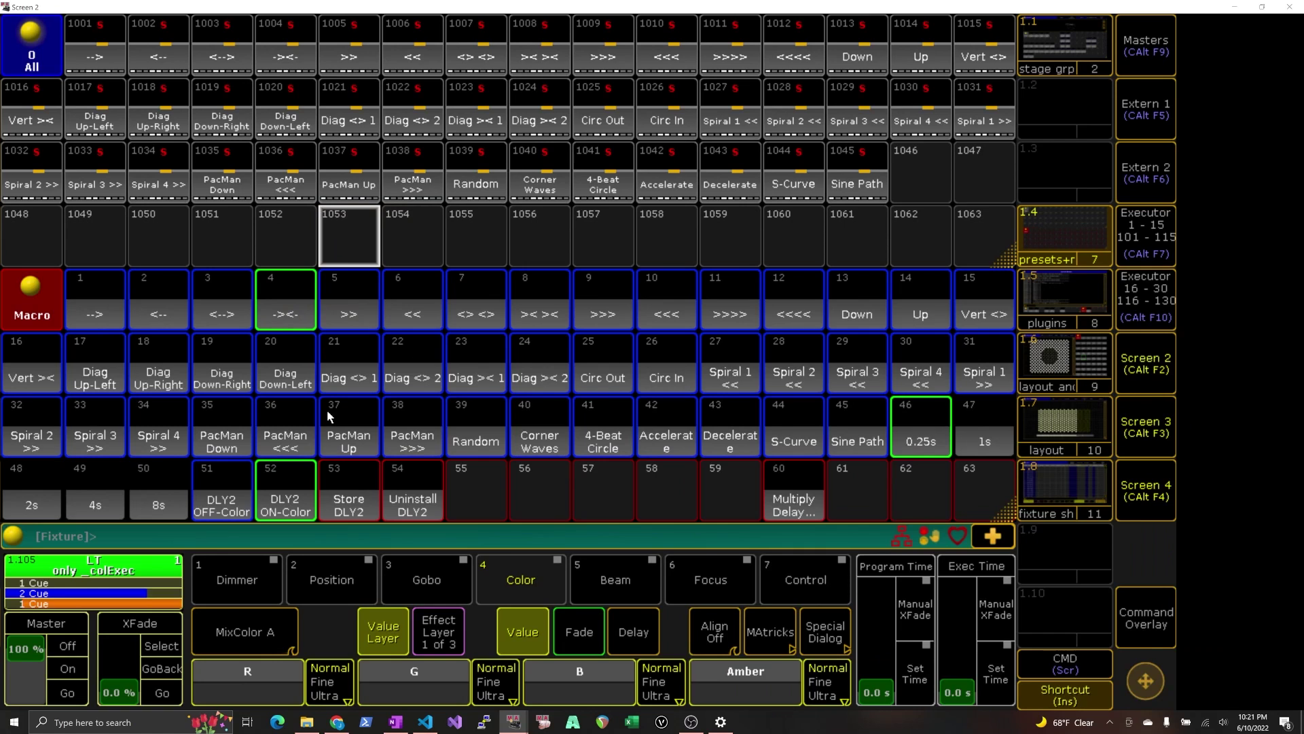
Set the DLY2 ON-Color appearance to white and run delay macro 8 and the 2s time macro.
click(286, 492)
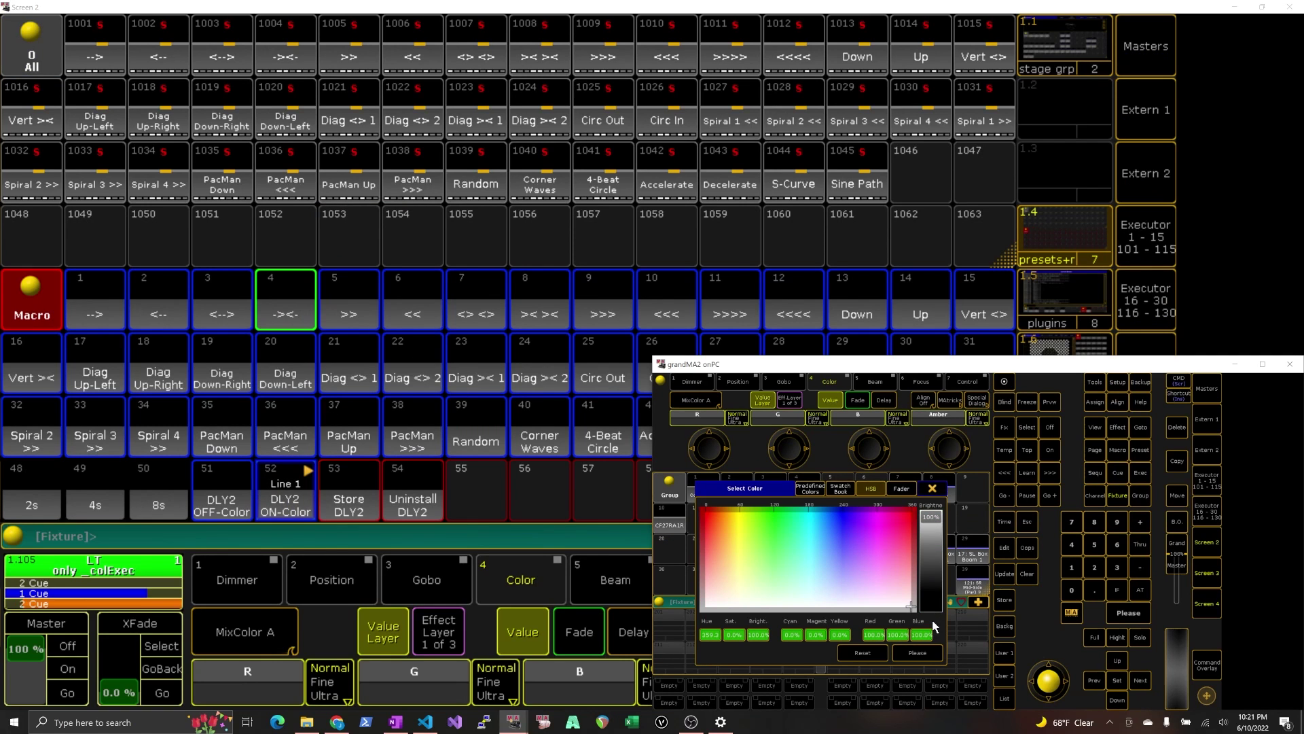
click(555, 311)
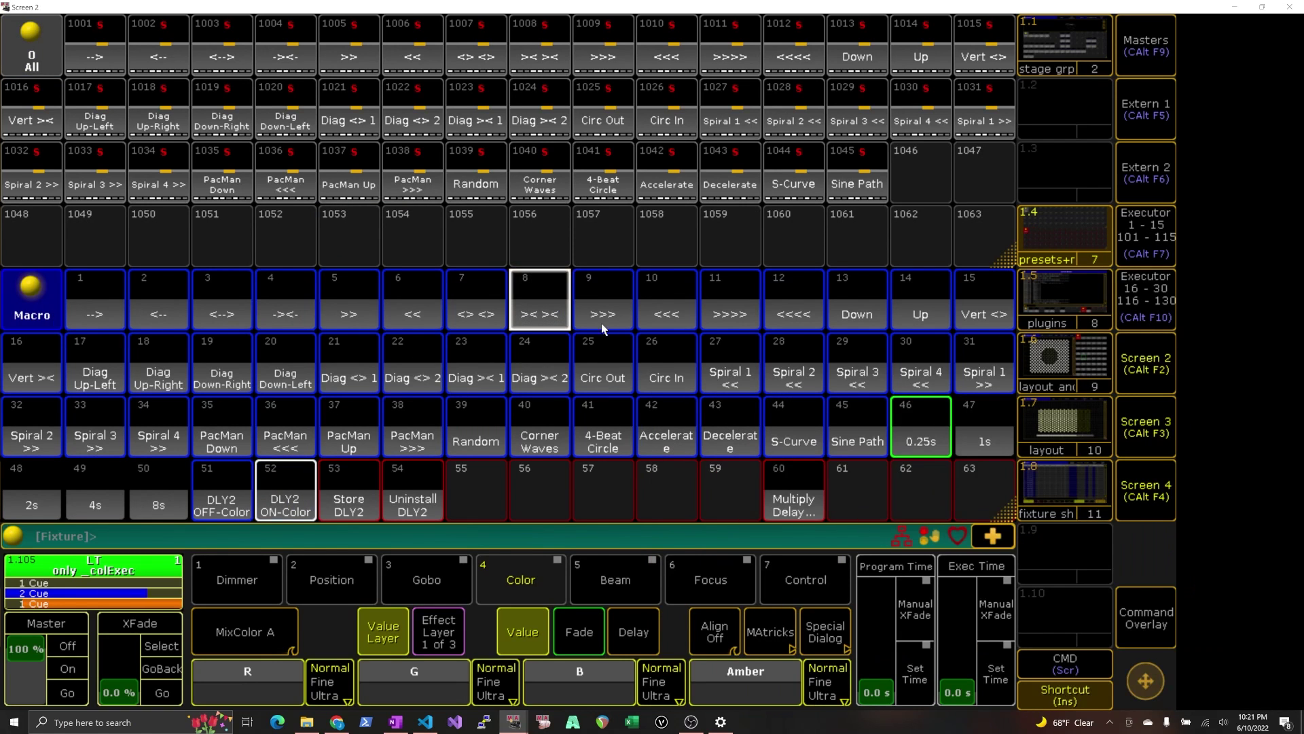
click(47, 494)
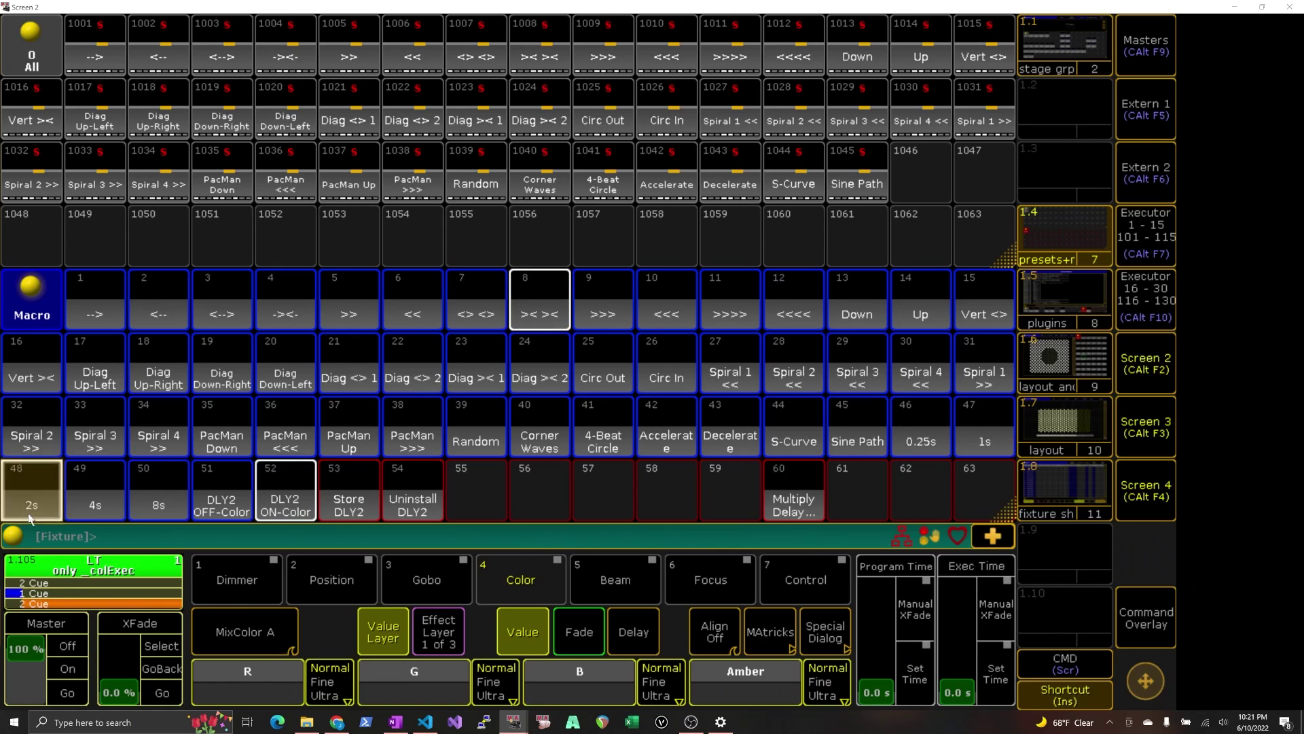
Examine the command lines of the Uninstall DLY2 macro and close its editor.
click(228, 263)
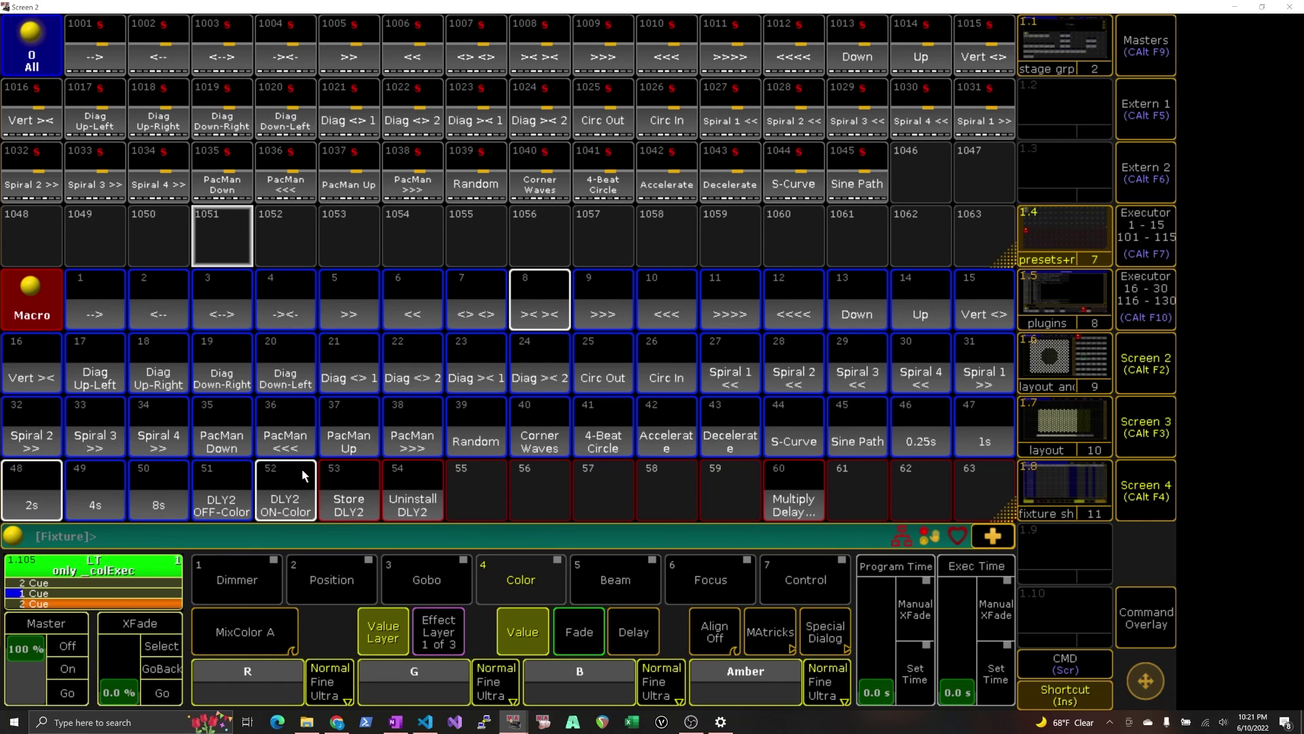
right_click(396, 502)
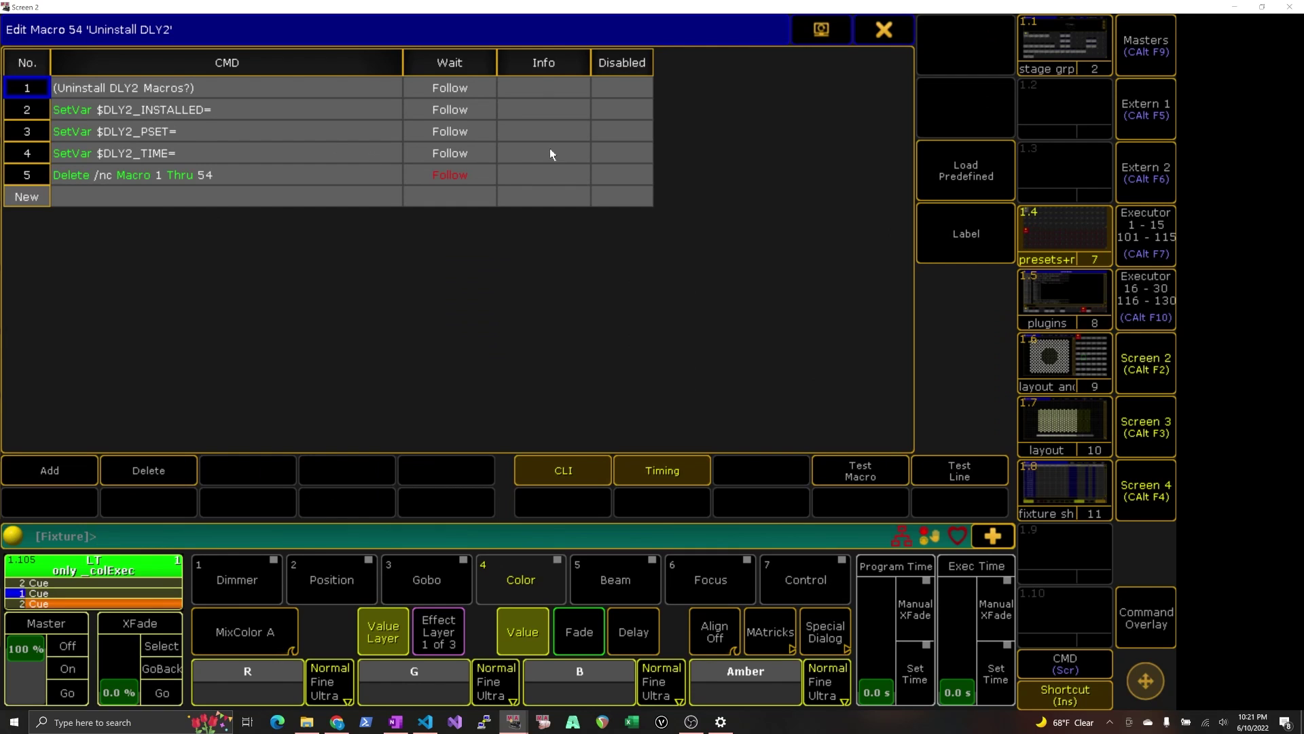
click(883, 31)
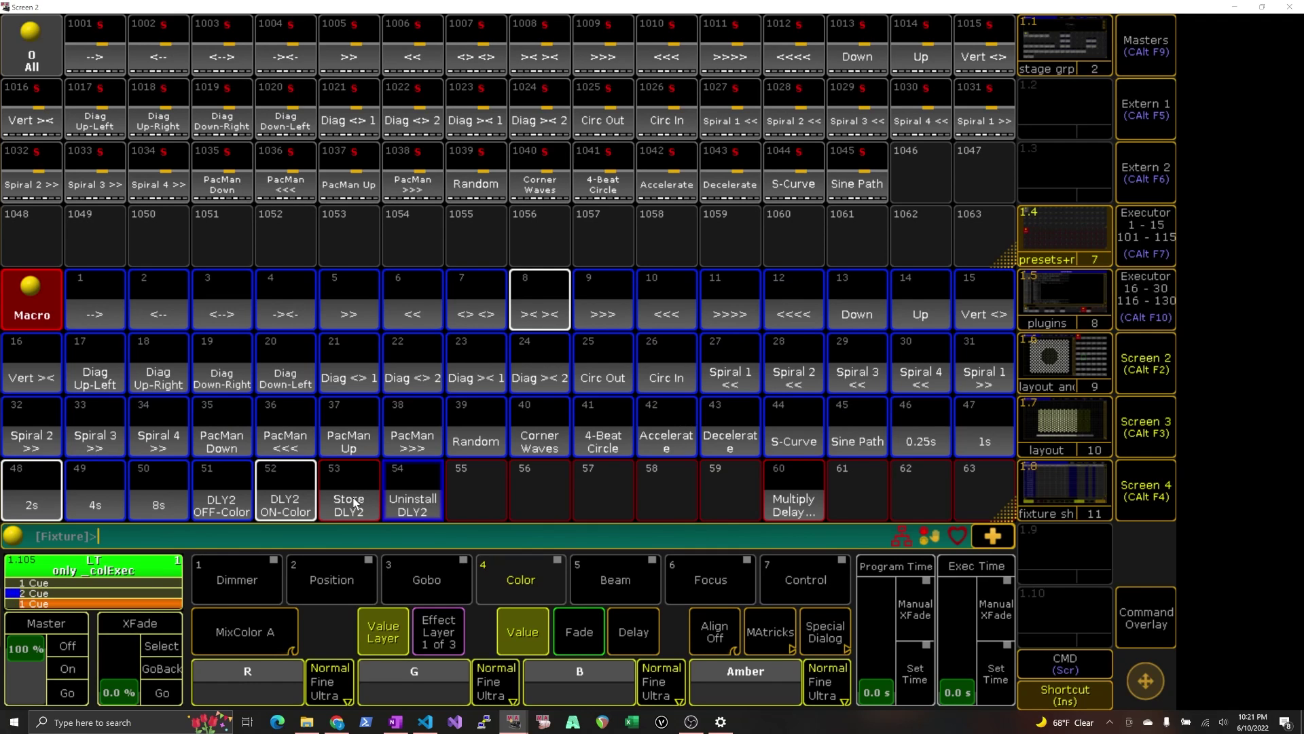
Open the Store DLY2 macro for editing and examine its command lines from ClearAll through the Store line.
right_click(354, 500)
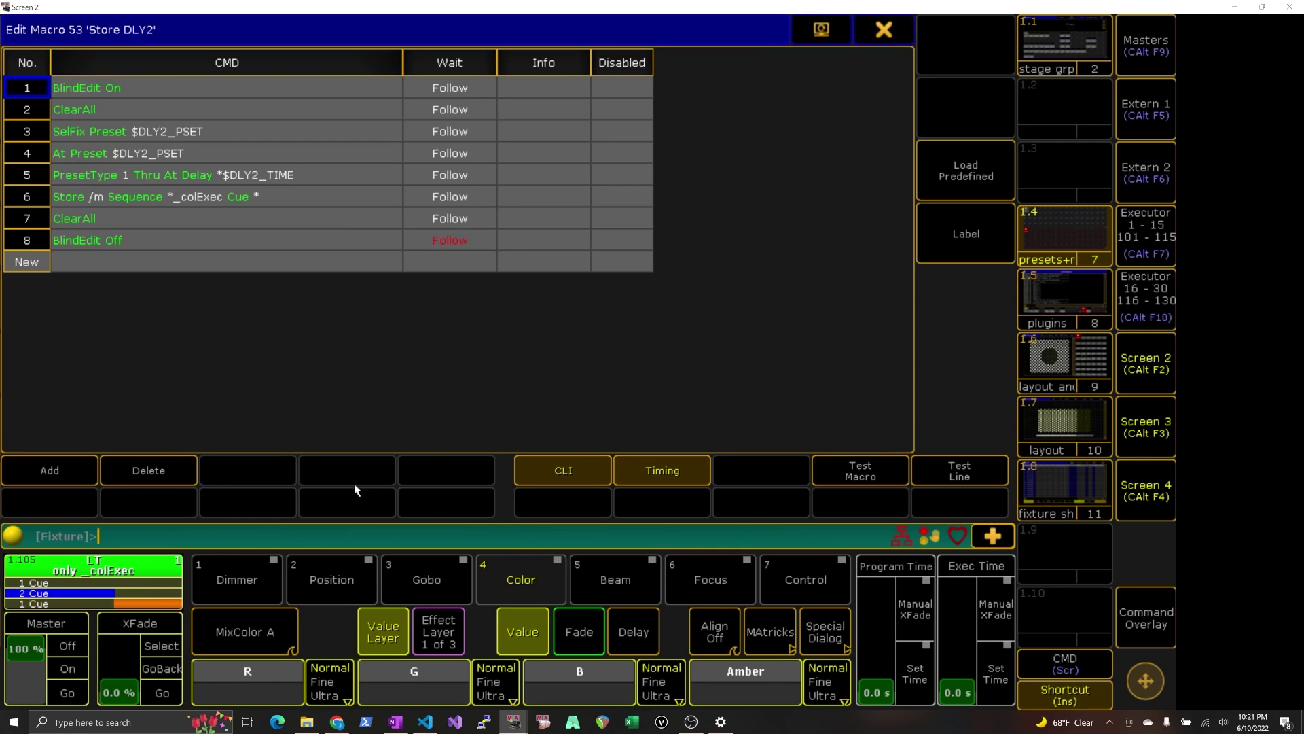
click(137, 116)
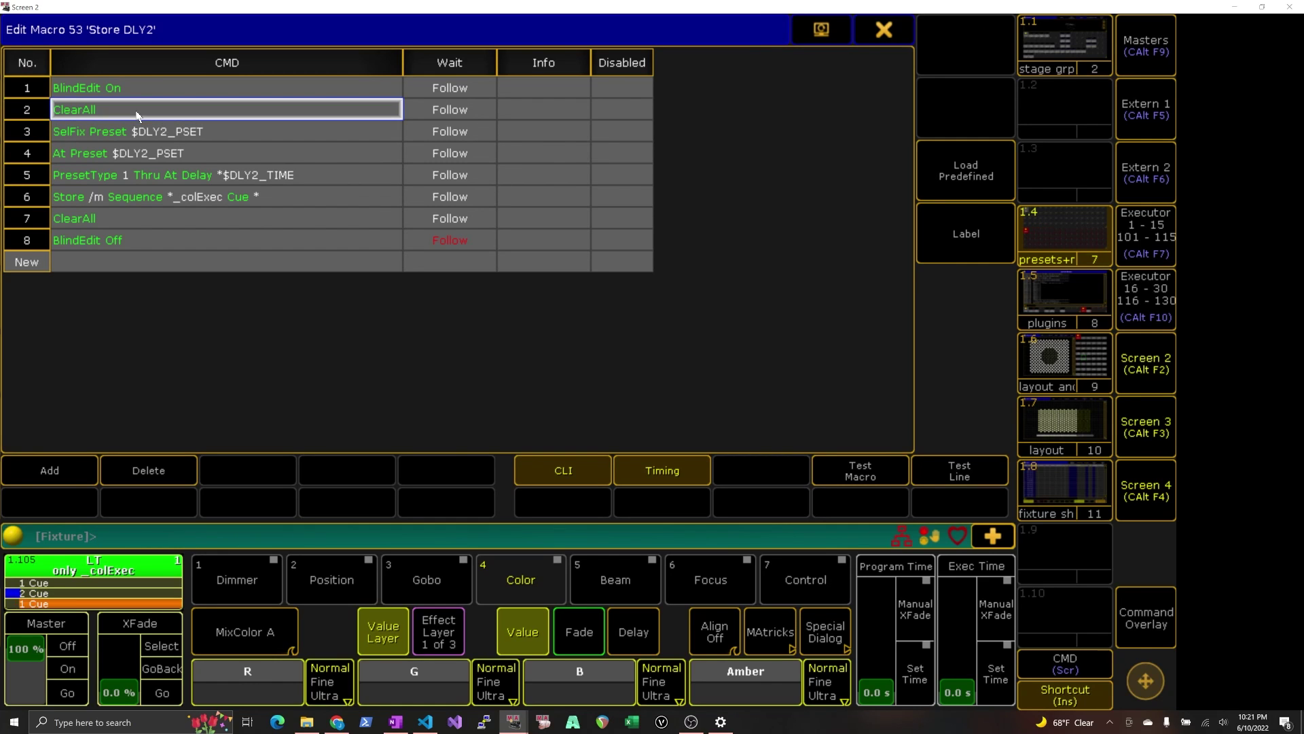
click(155, 138)
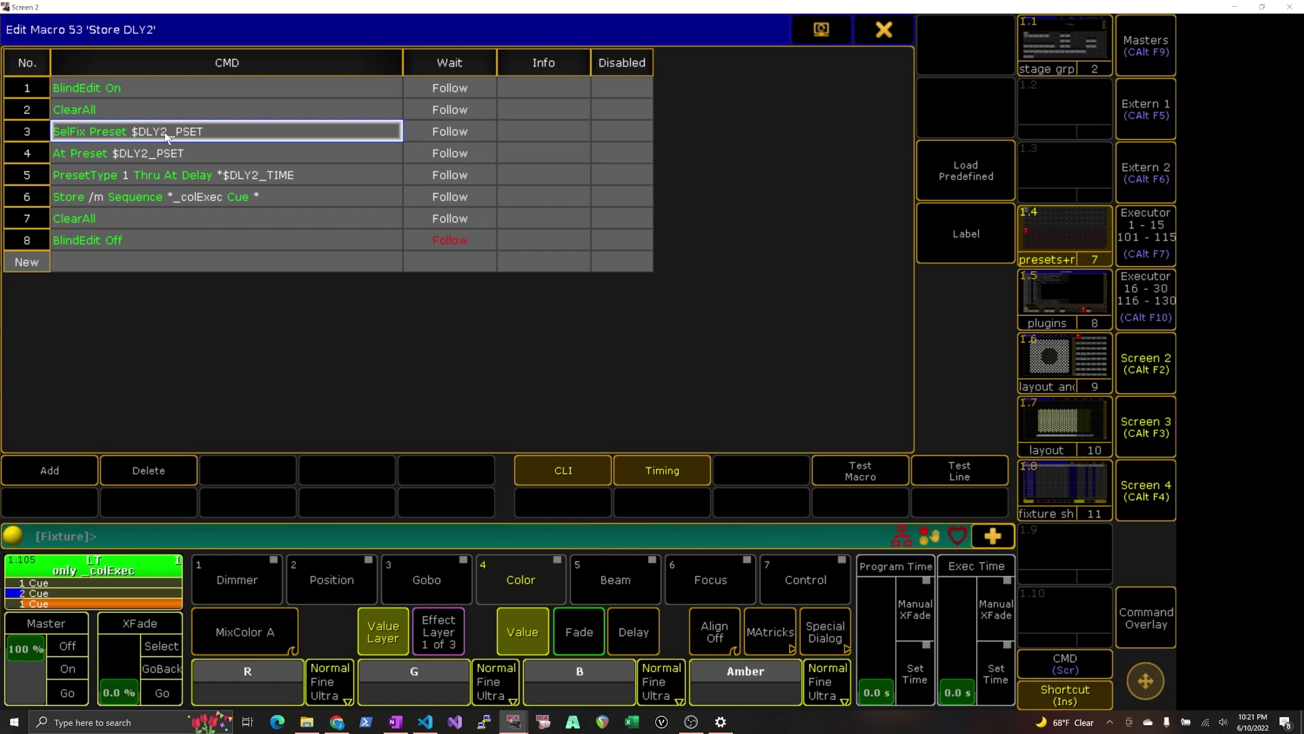
click(167, 154)
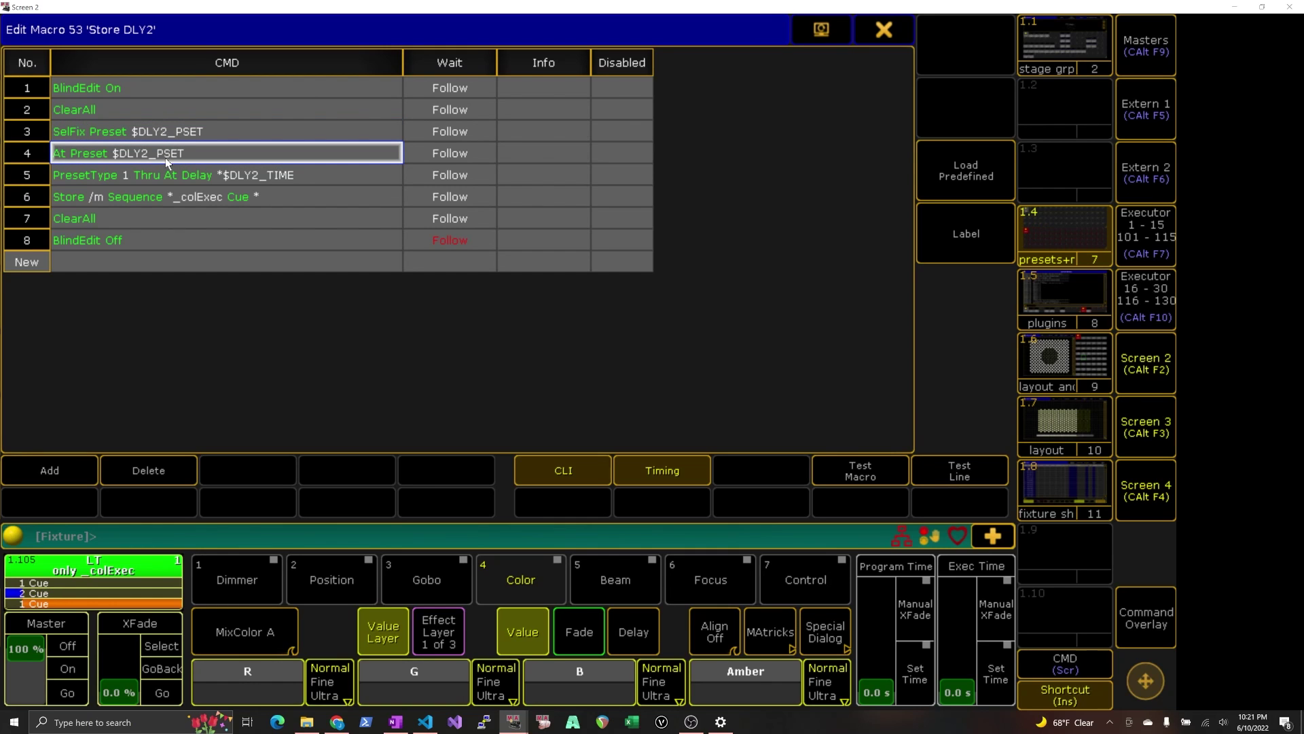
click(241, 176)
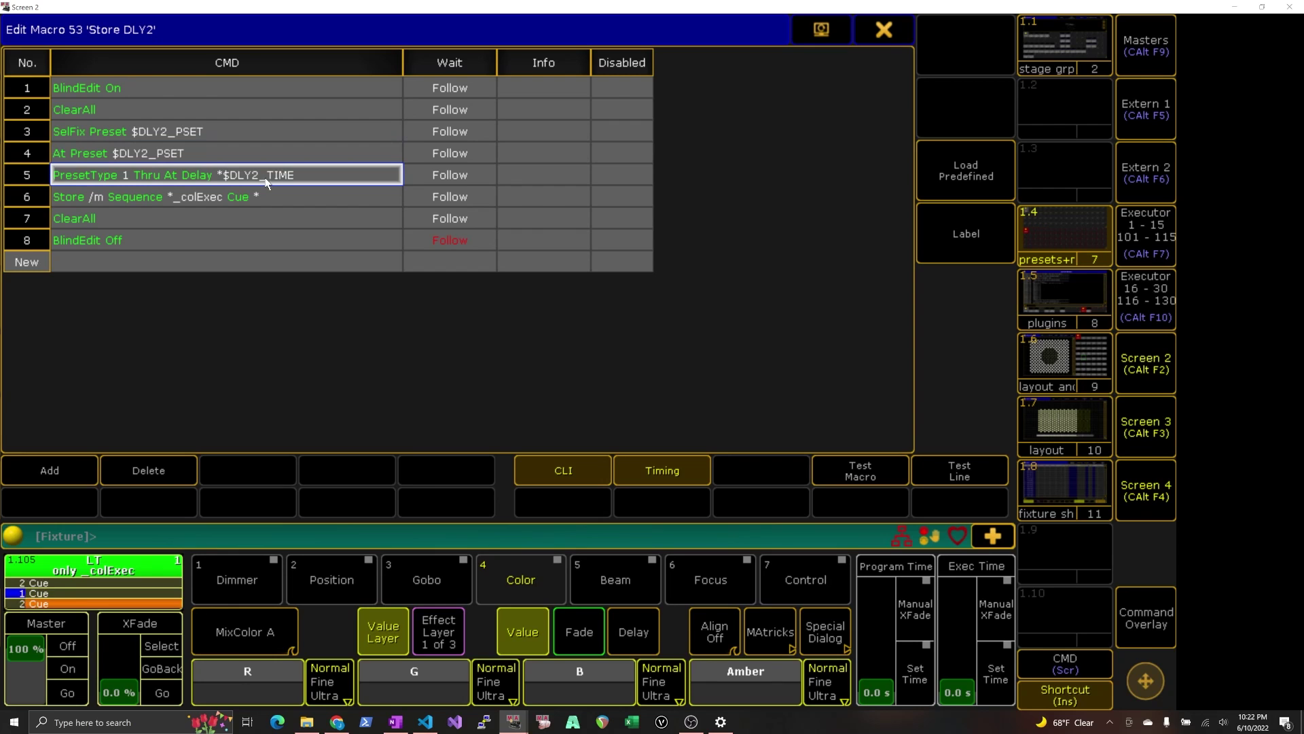
click(244, 191)
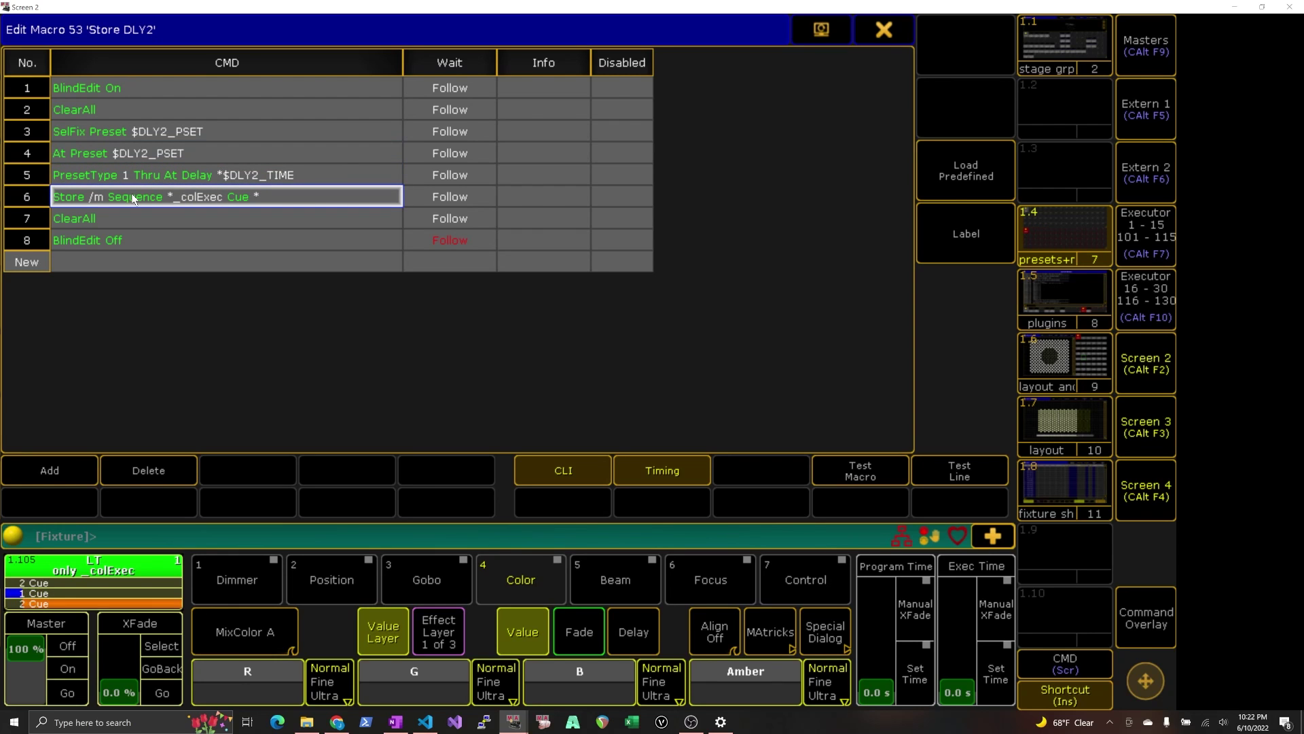
Switch to Visual Studio Code, check the default.TARGET_CUES setting in the Delay Execution Macros Generator script, and return to the grandMA2 macro editor.
key(alt+Tab)
key(Tab)
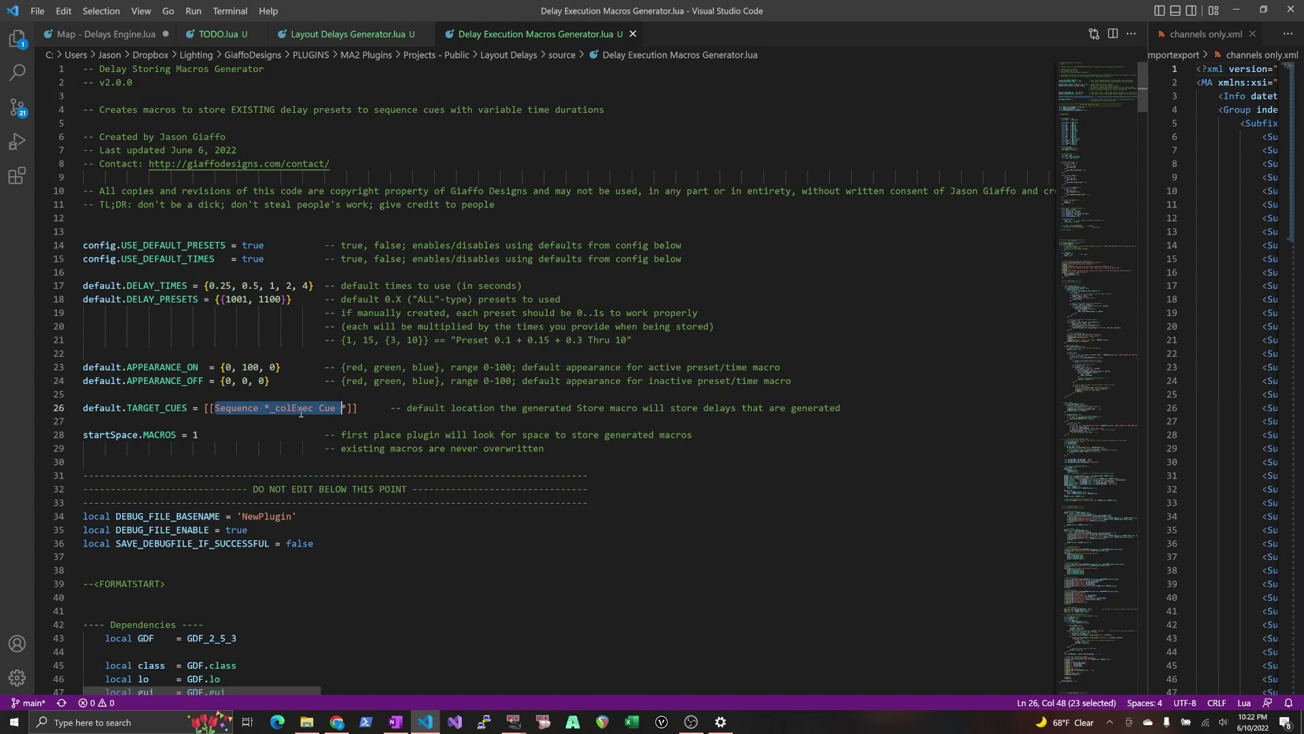
double_click(301, 409)
key(alt+Tab)
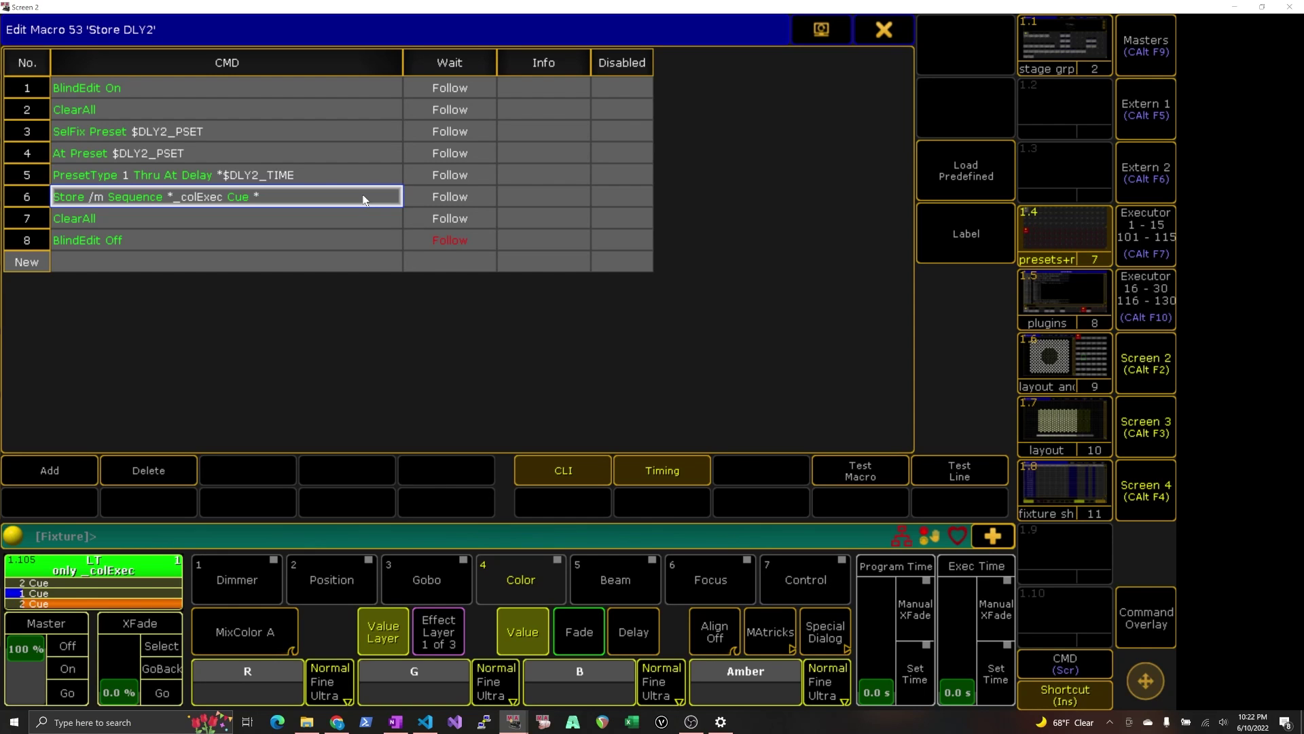
Review the At Preset, PresetType delay, Store and final ClearAll lines of the Store DLY2 macro, and close its editor.
click(170, 146)
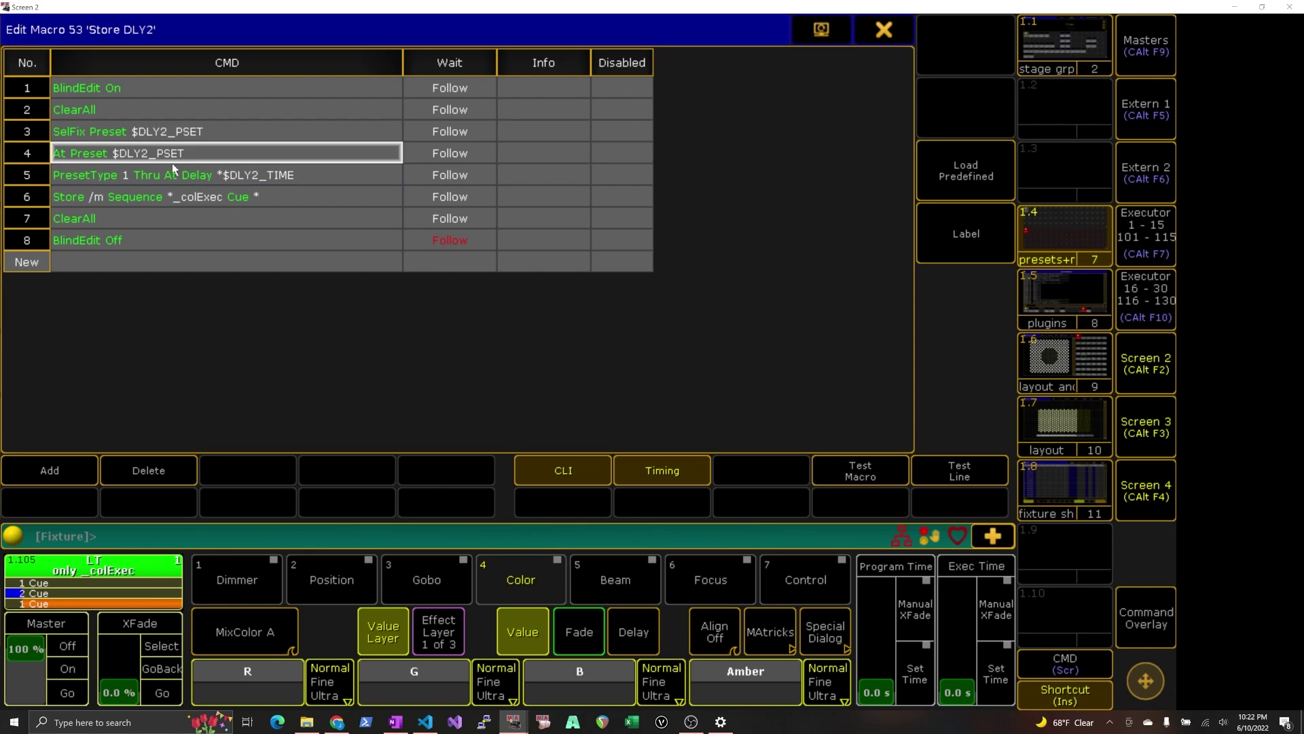
click(174, 166)
click(212, 201)
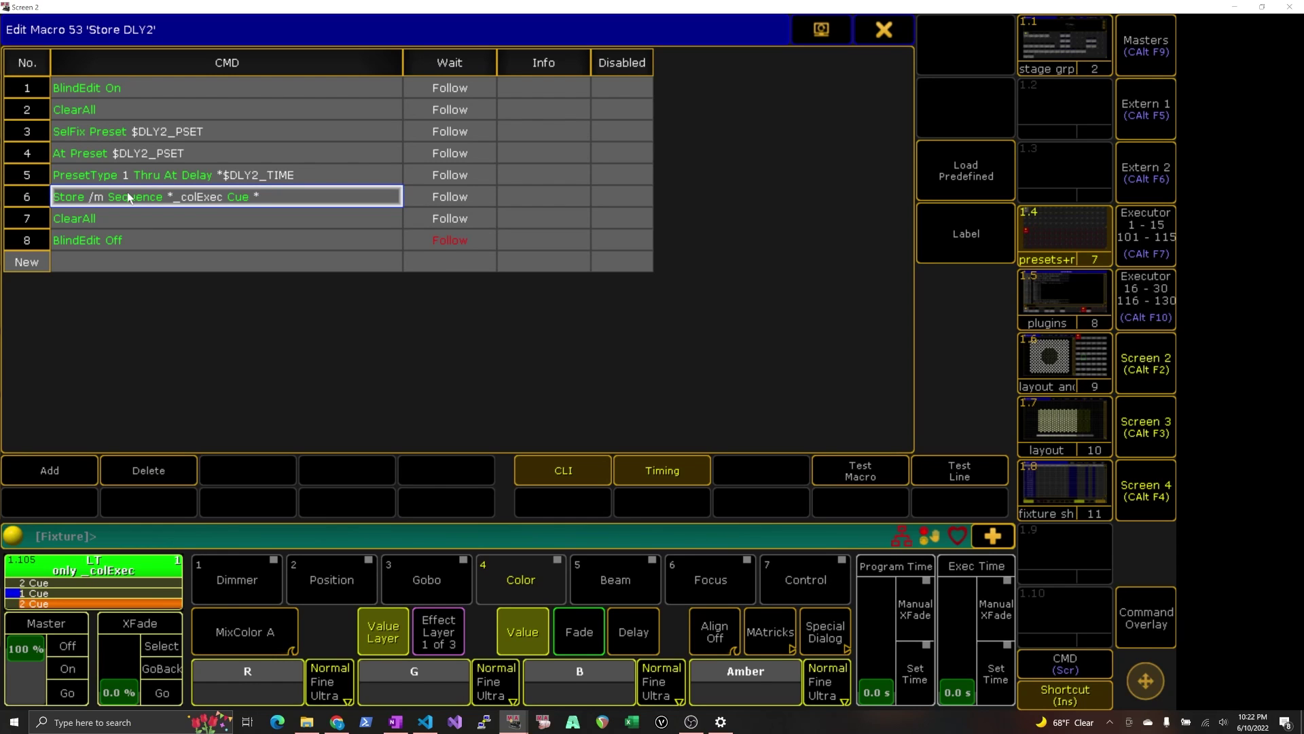
click(126, 158)
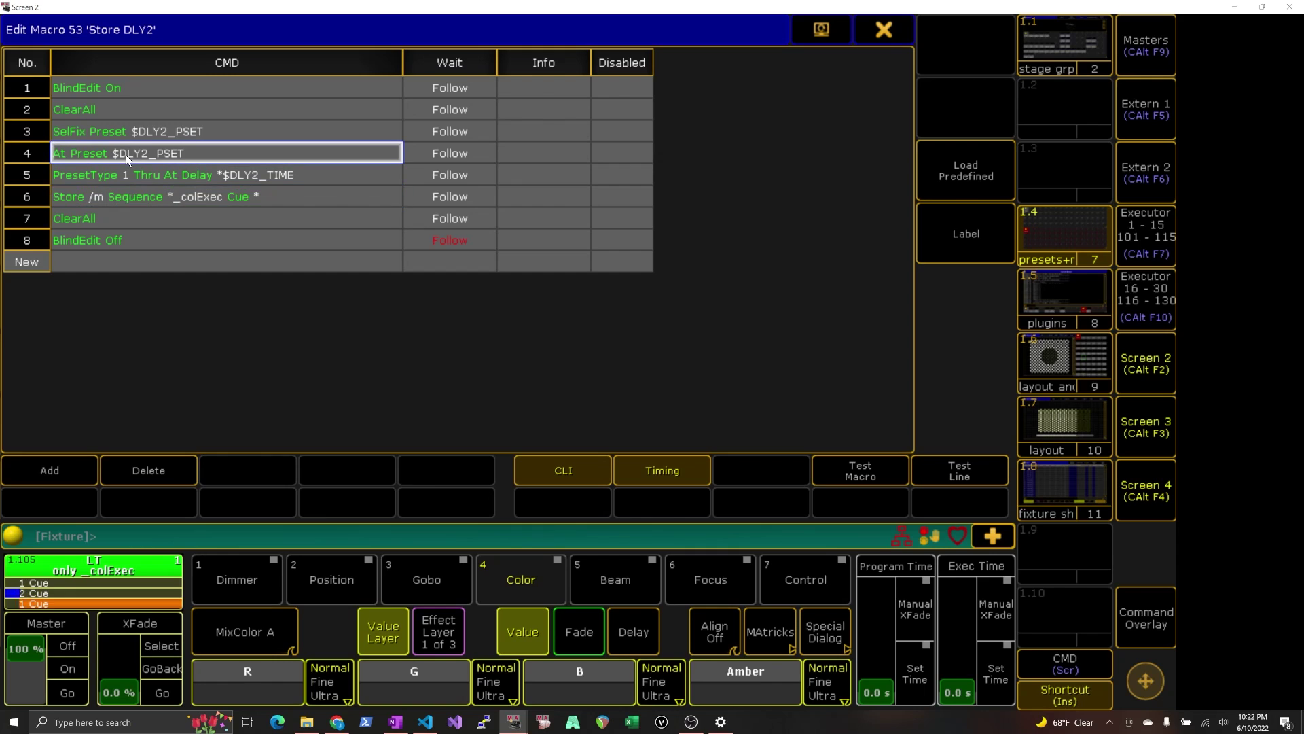
click(126, 175)
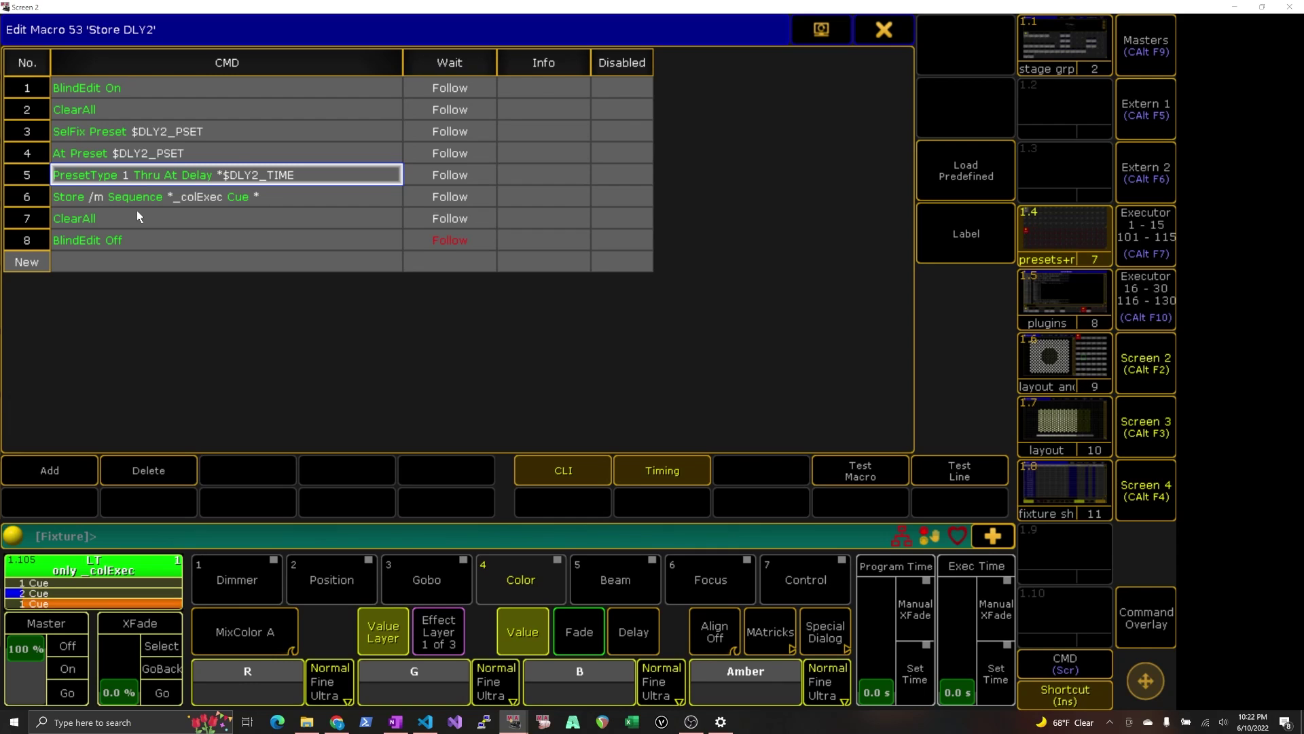
click(194, 198)
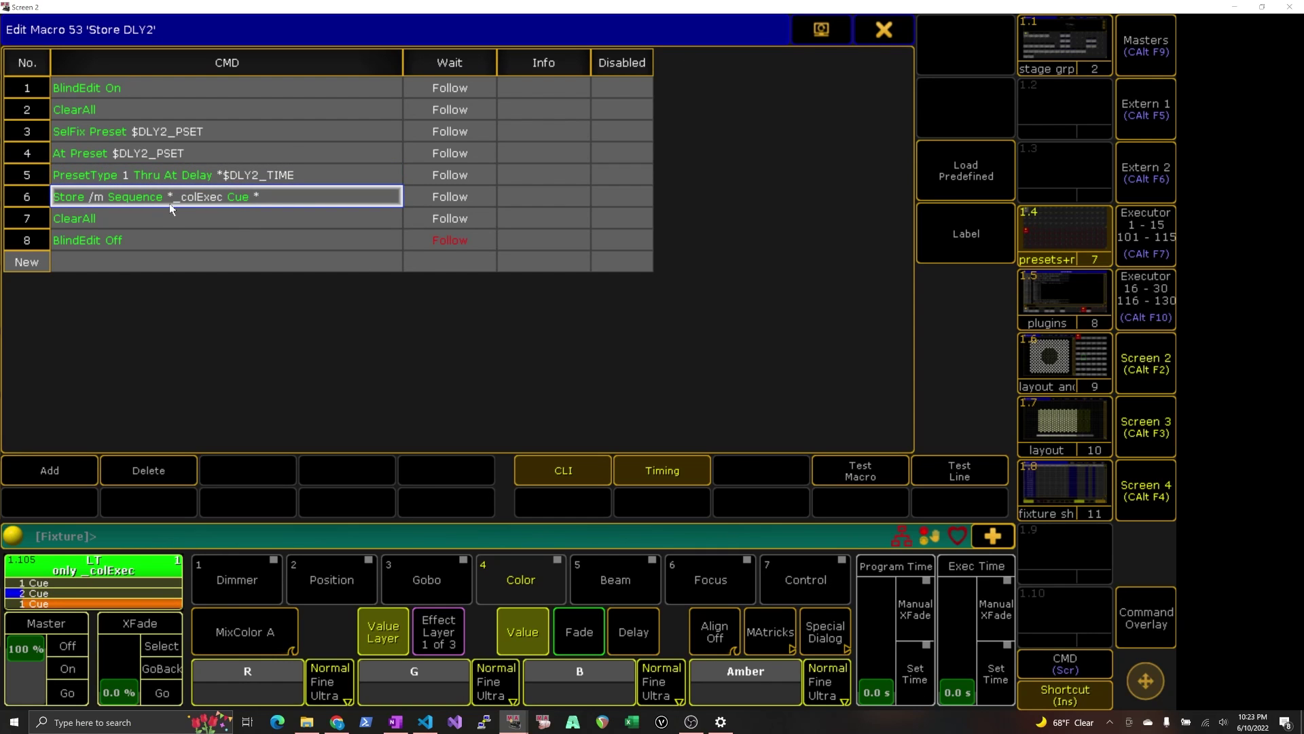
click(206, 215)
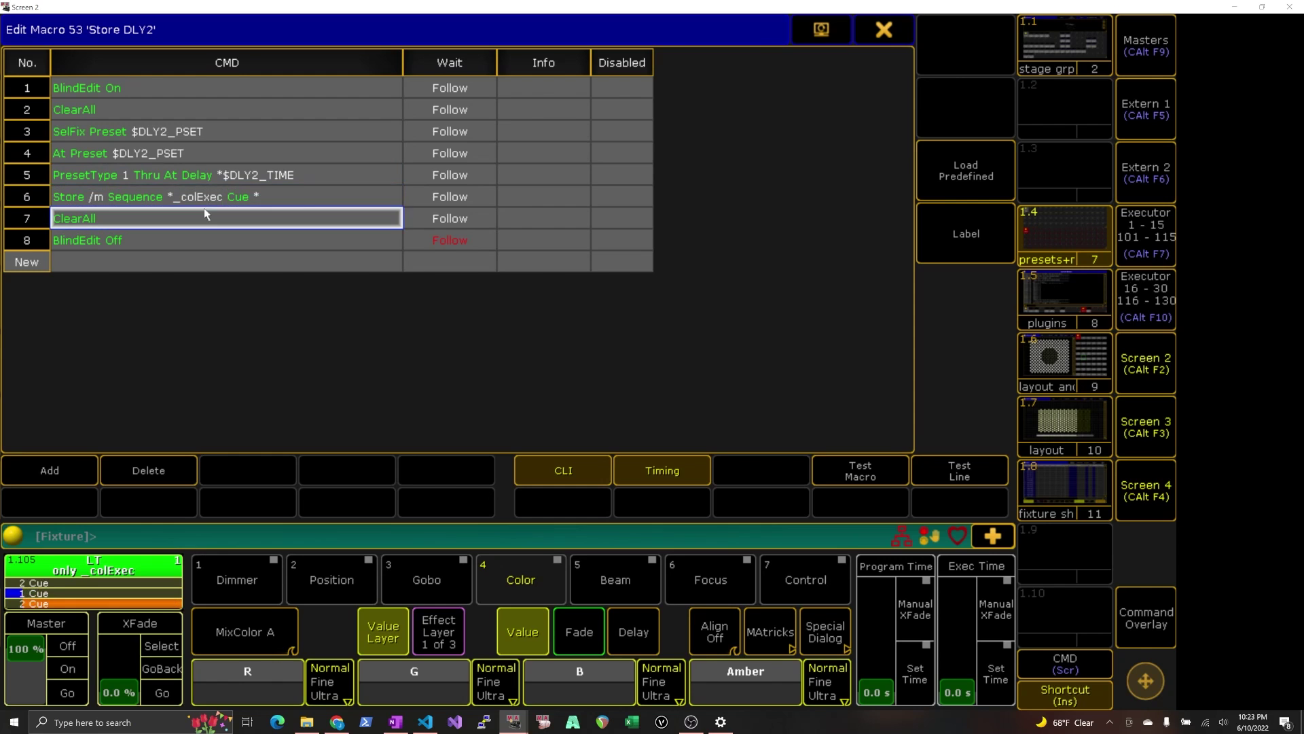
click(886, 39)
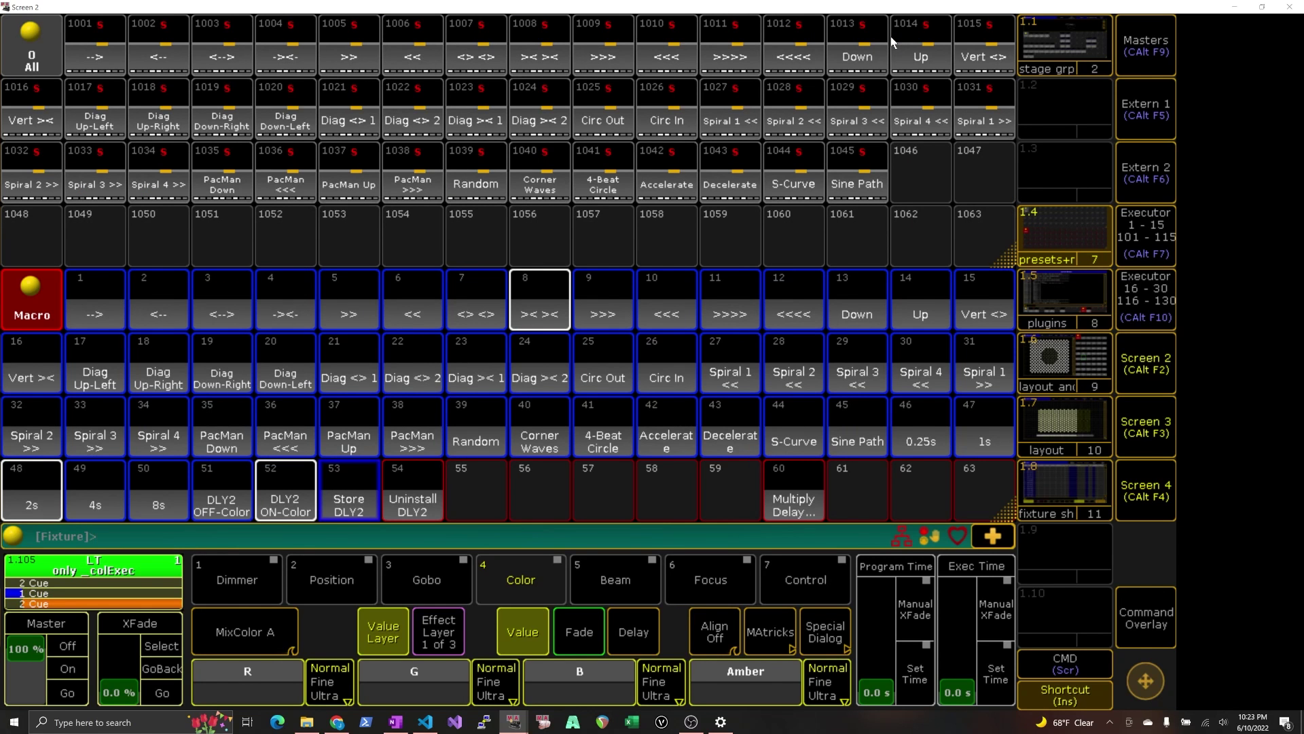
key(alt+Tab)
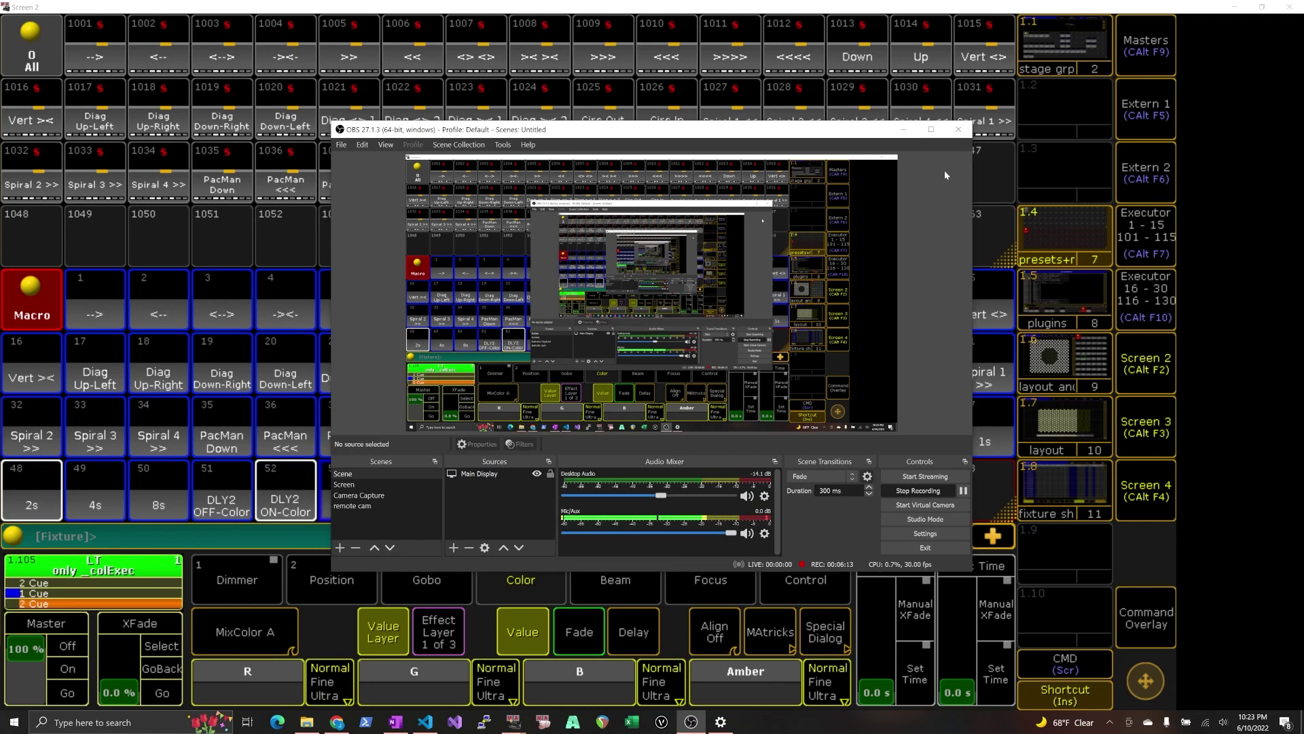
click(1221, 343)
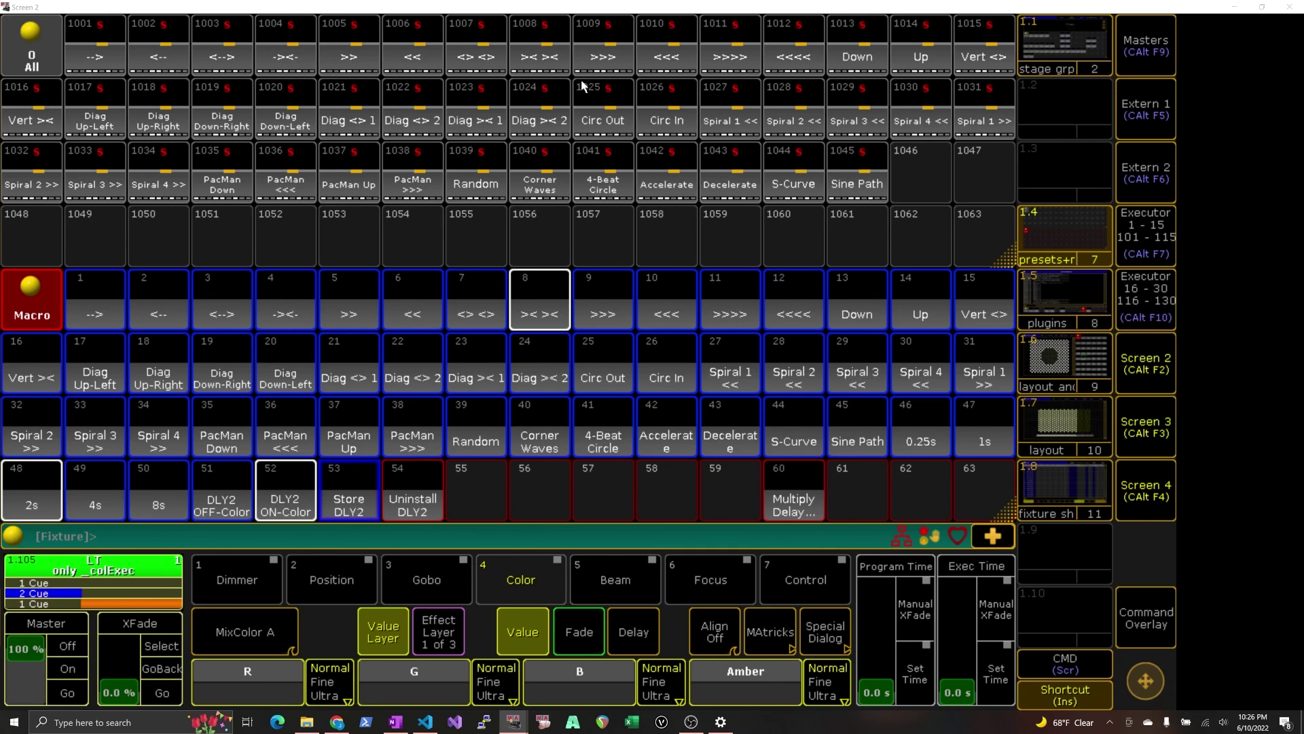
key(alt+Tab)
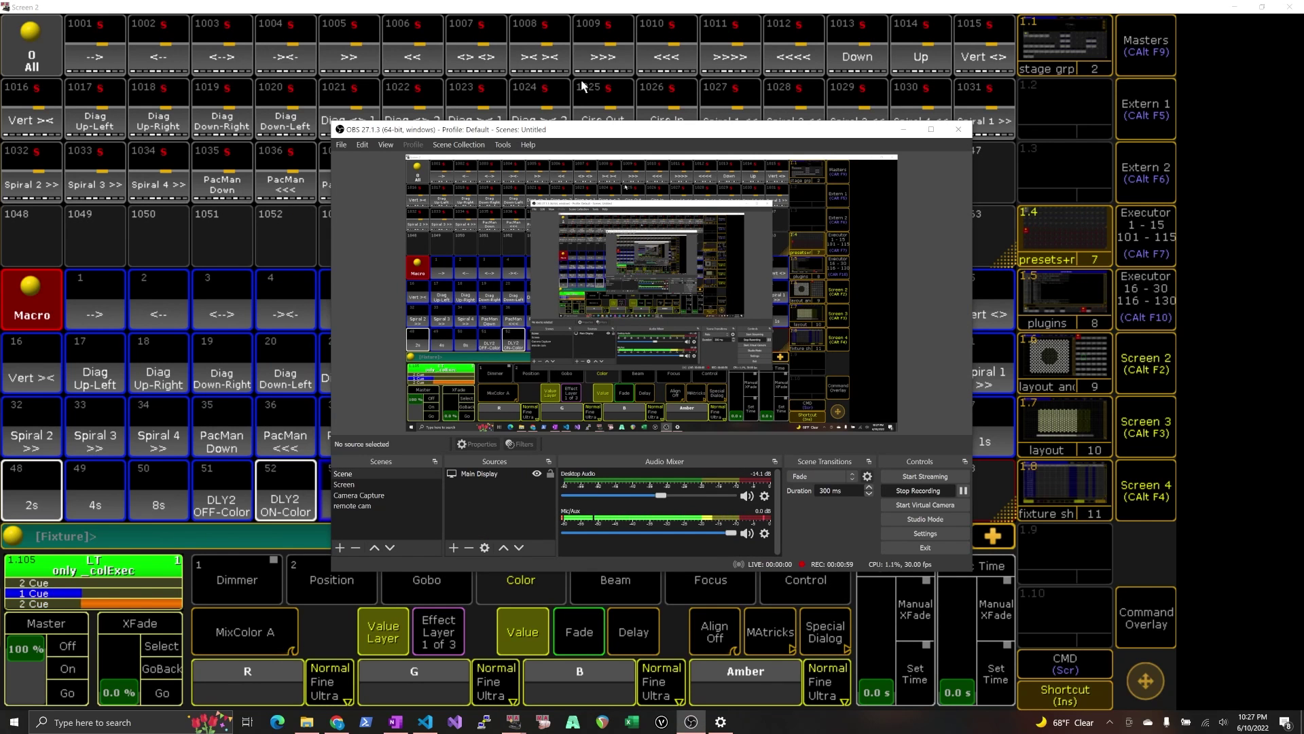